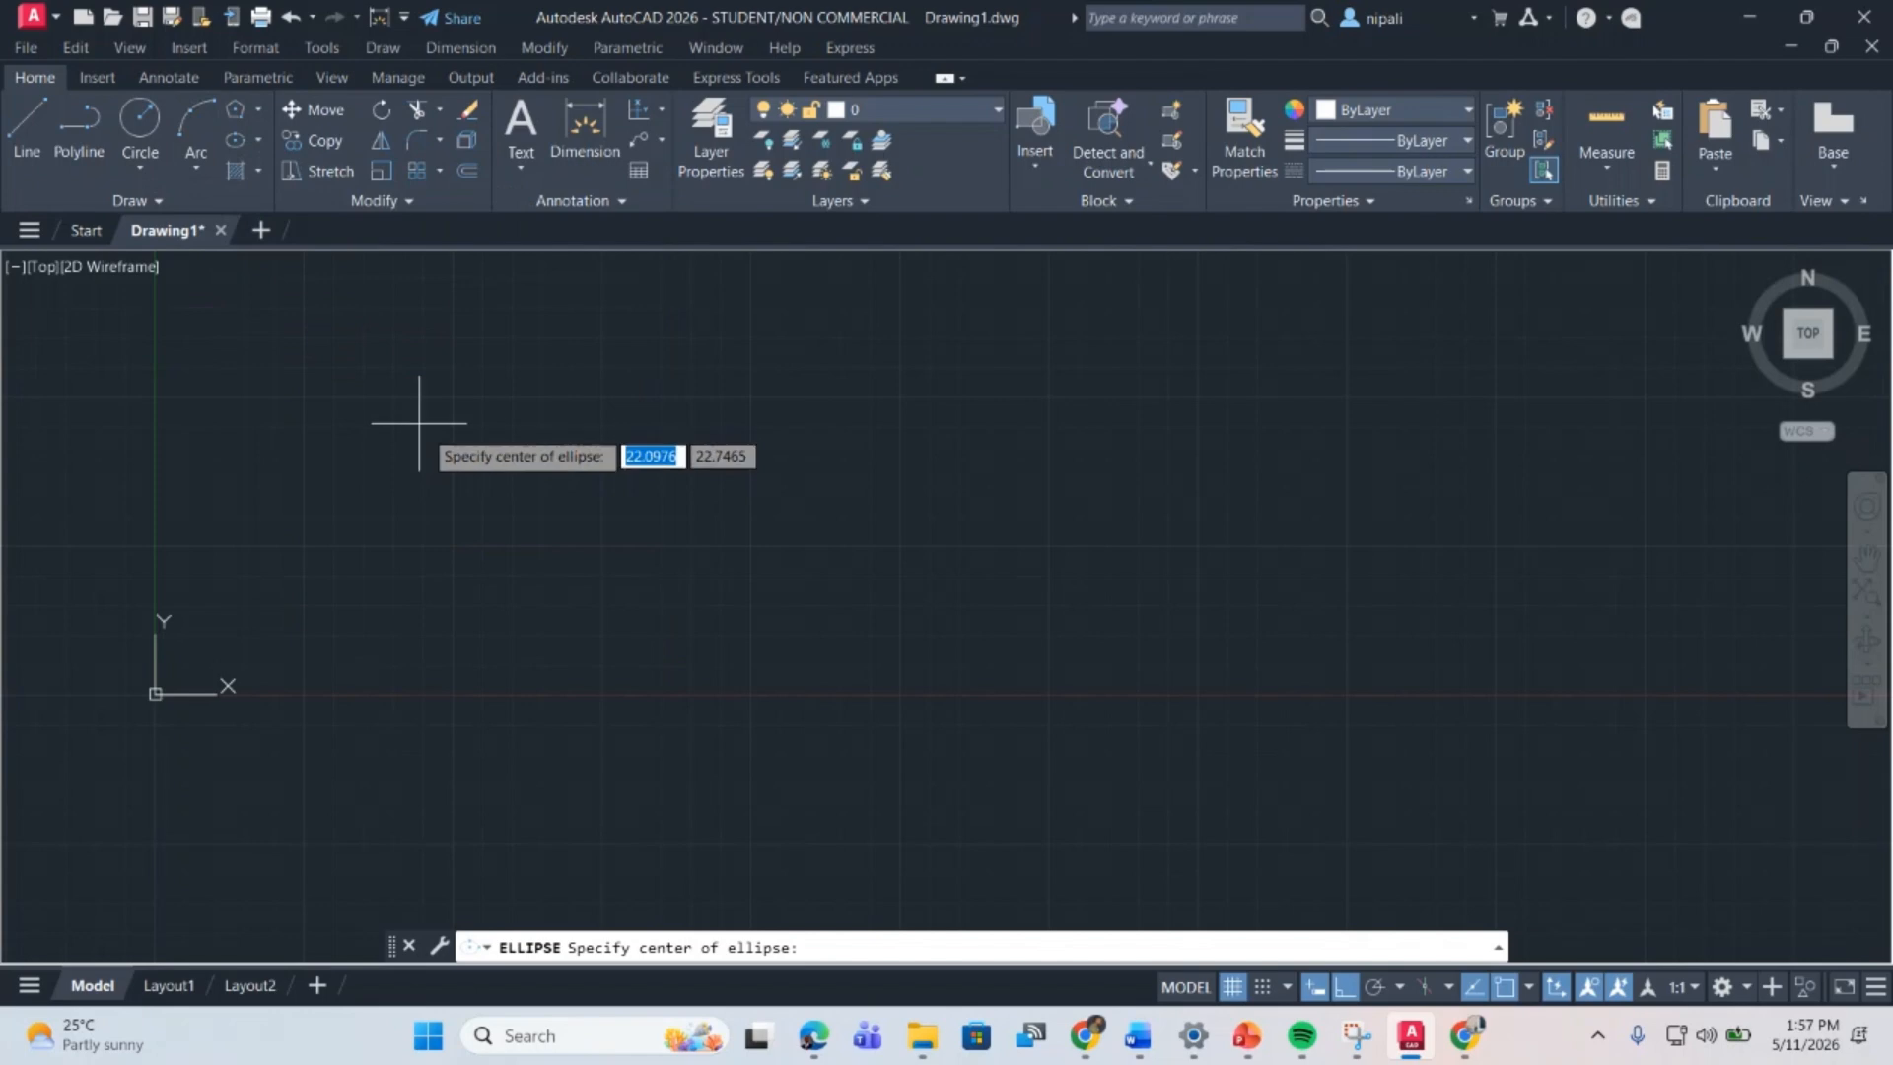
pyautogui.click(386, 49)
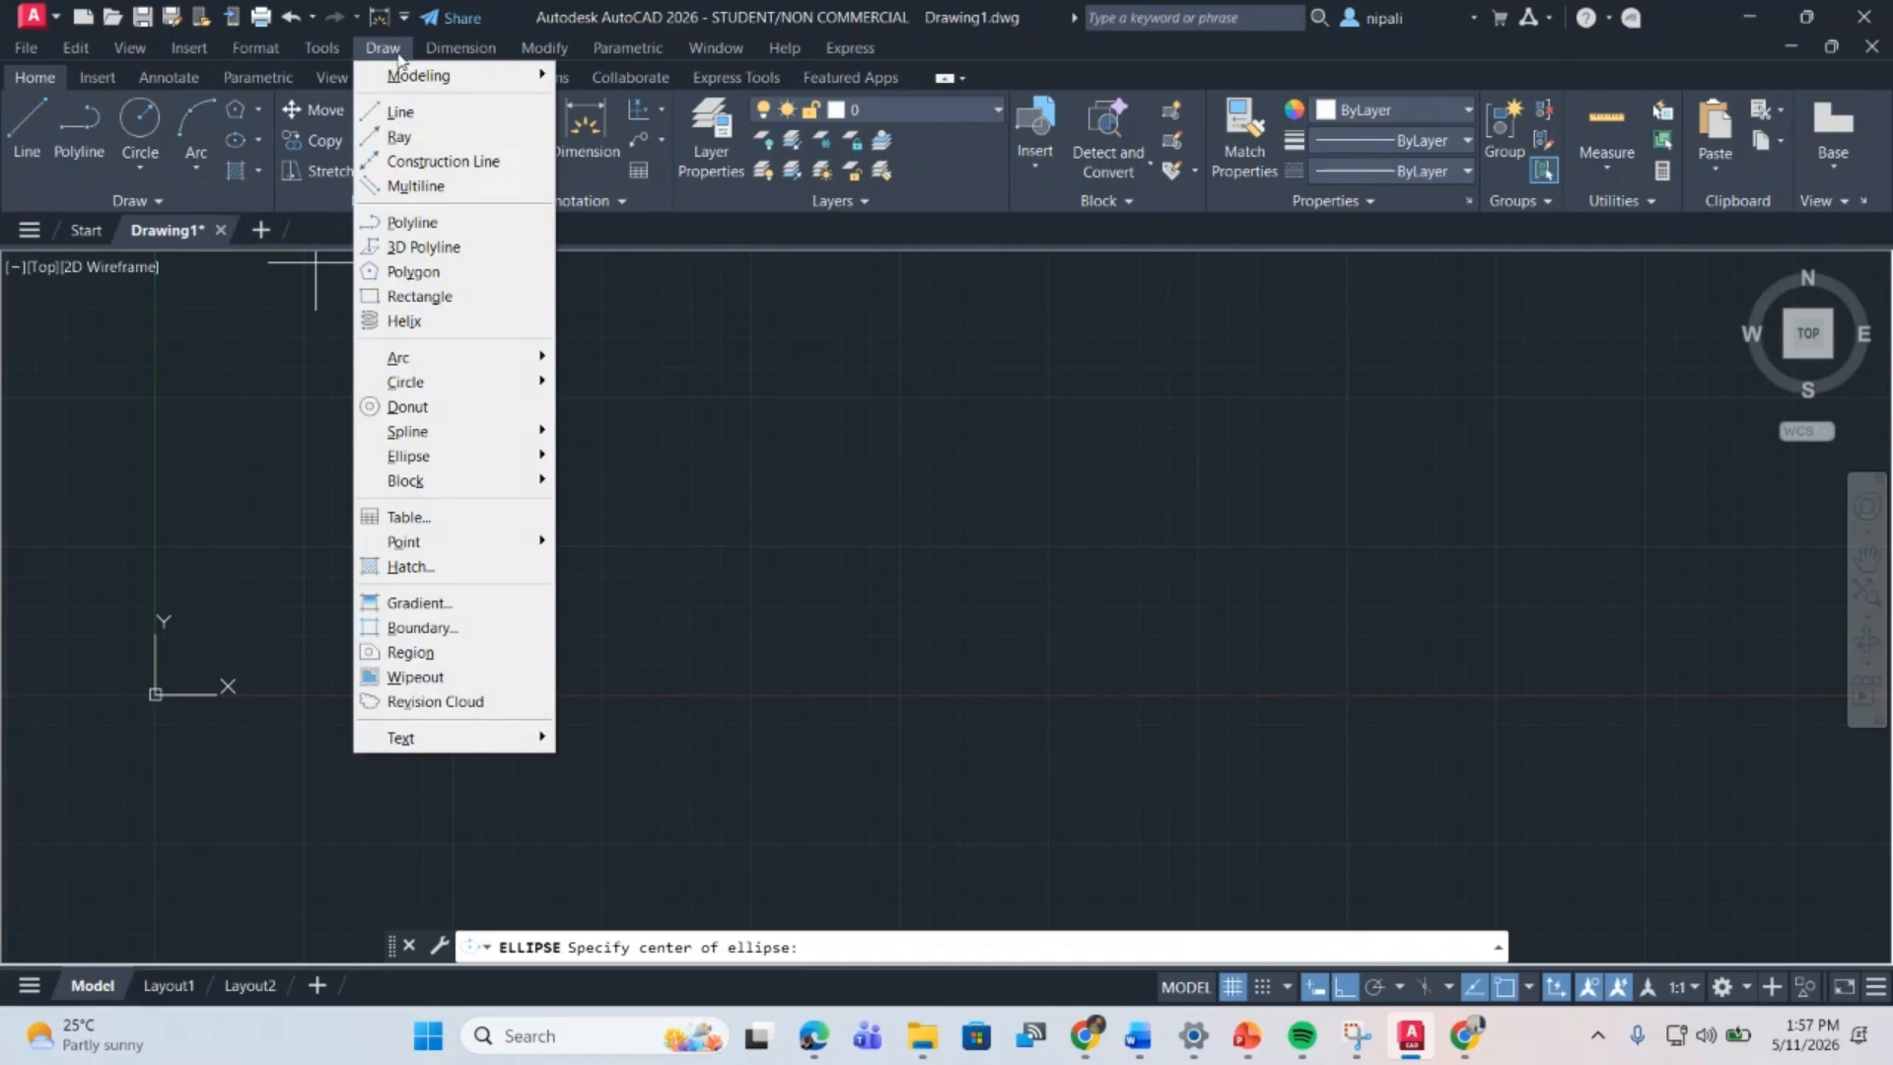
pyautogui.moveTo(523, 456)
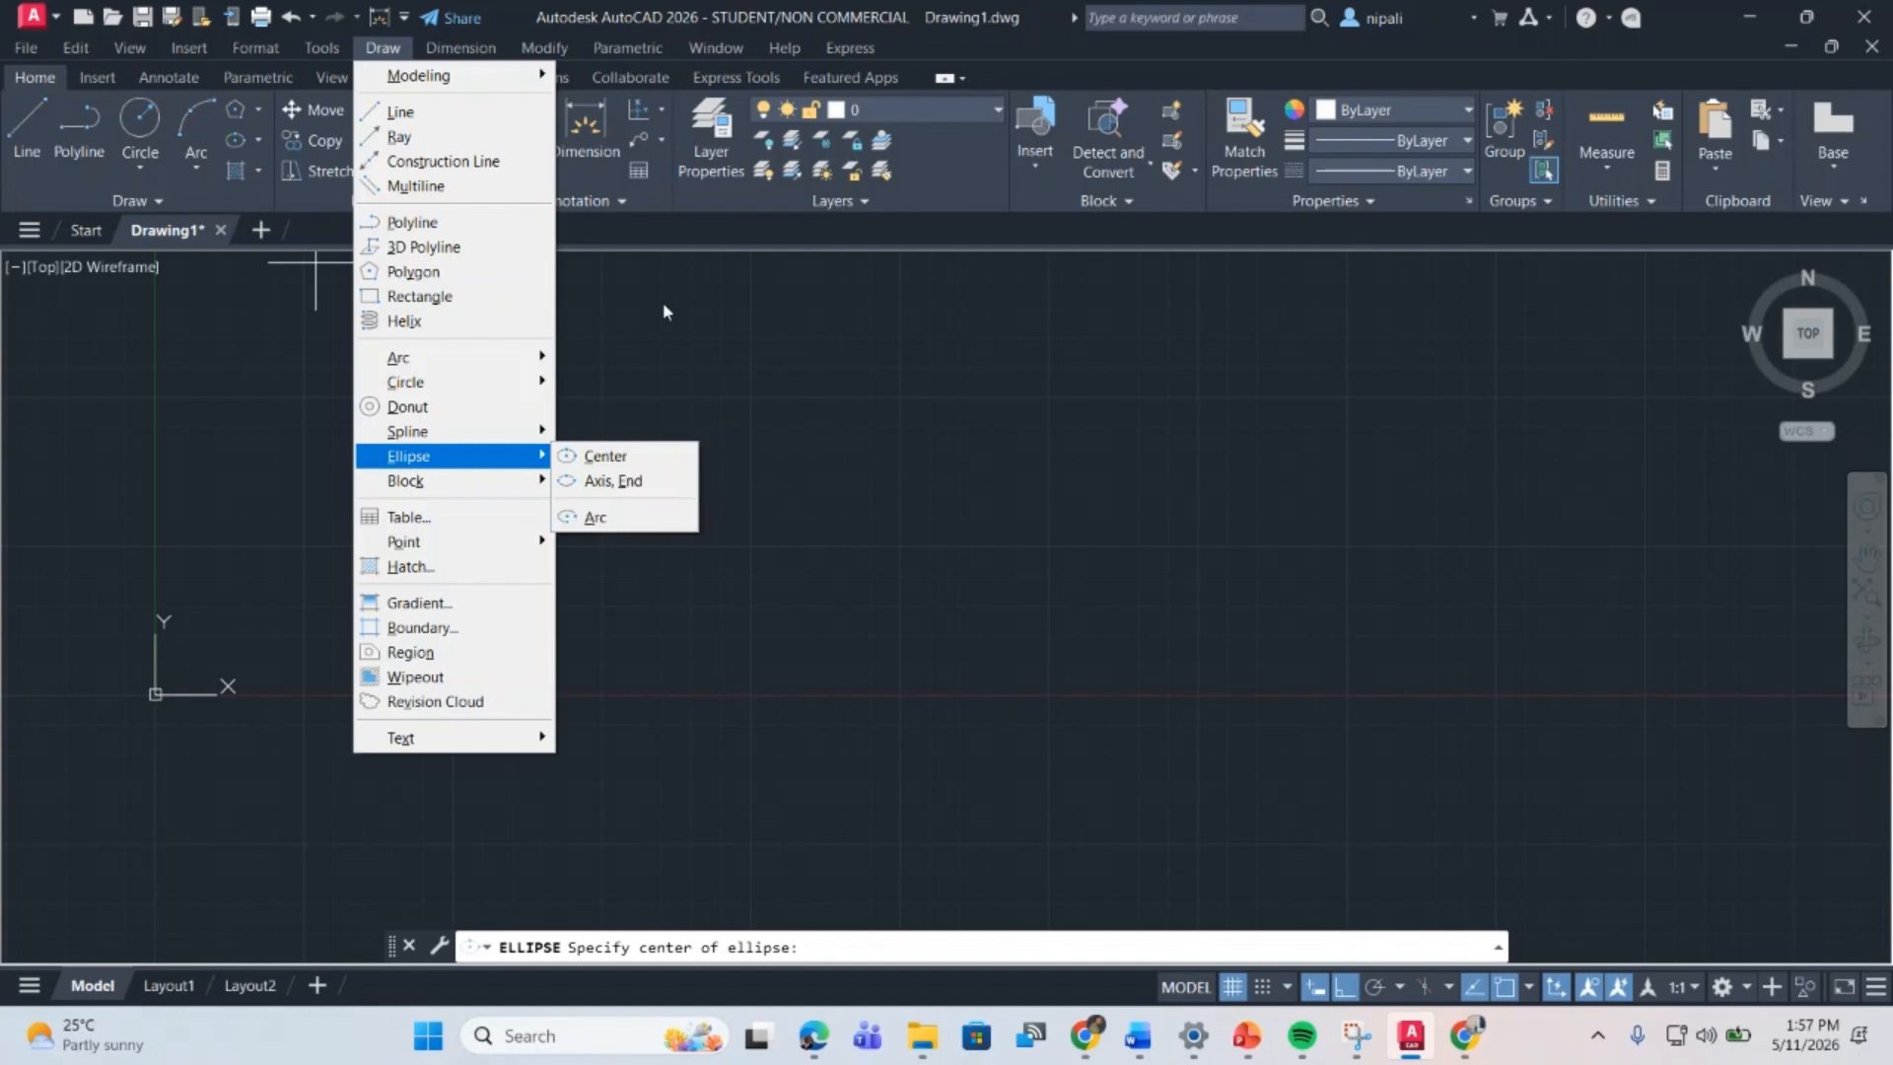
pyautogui.click(636, 365)
pyautogui.click(501, 424)
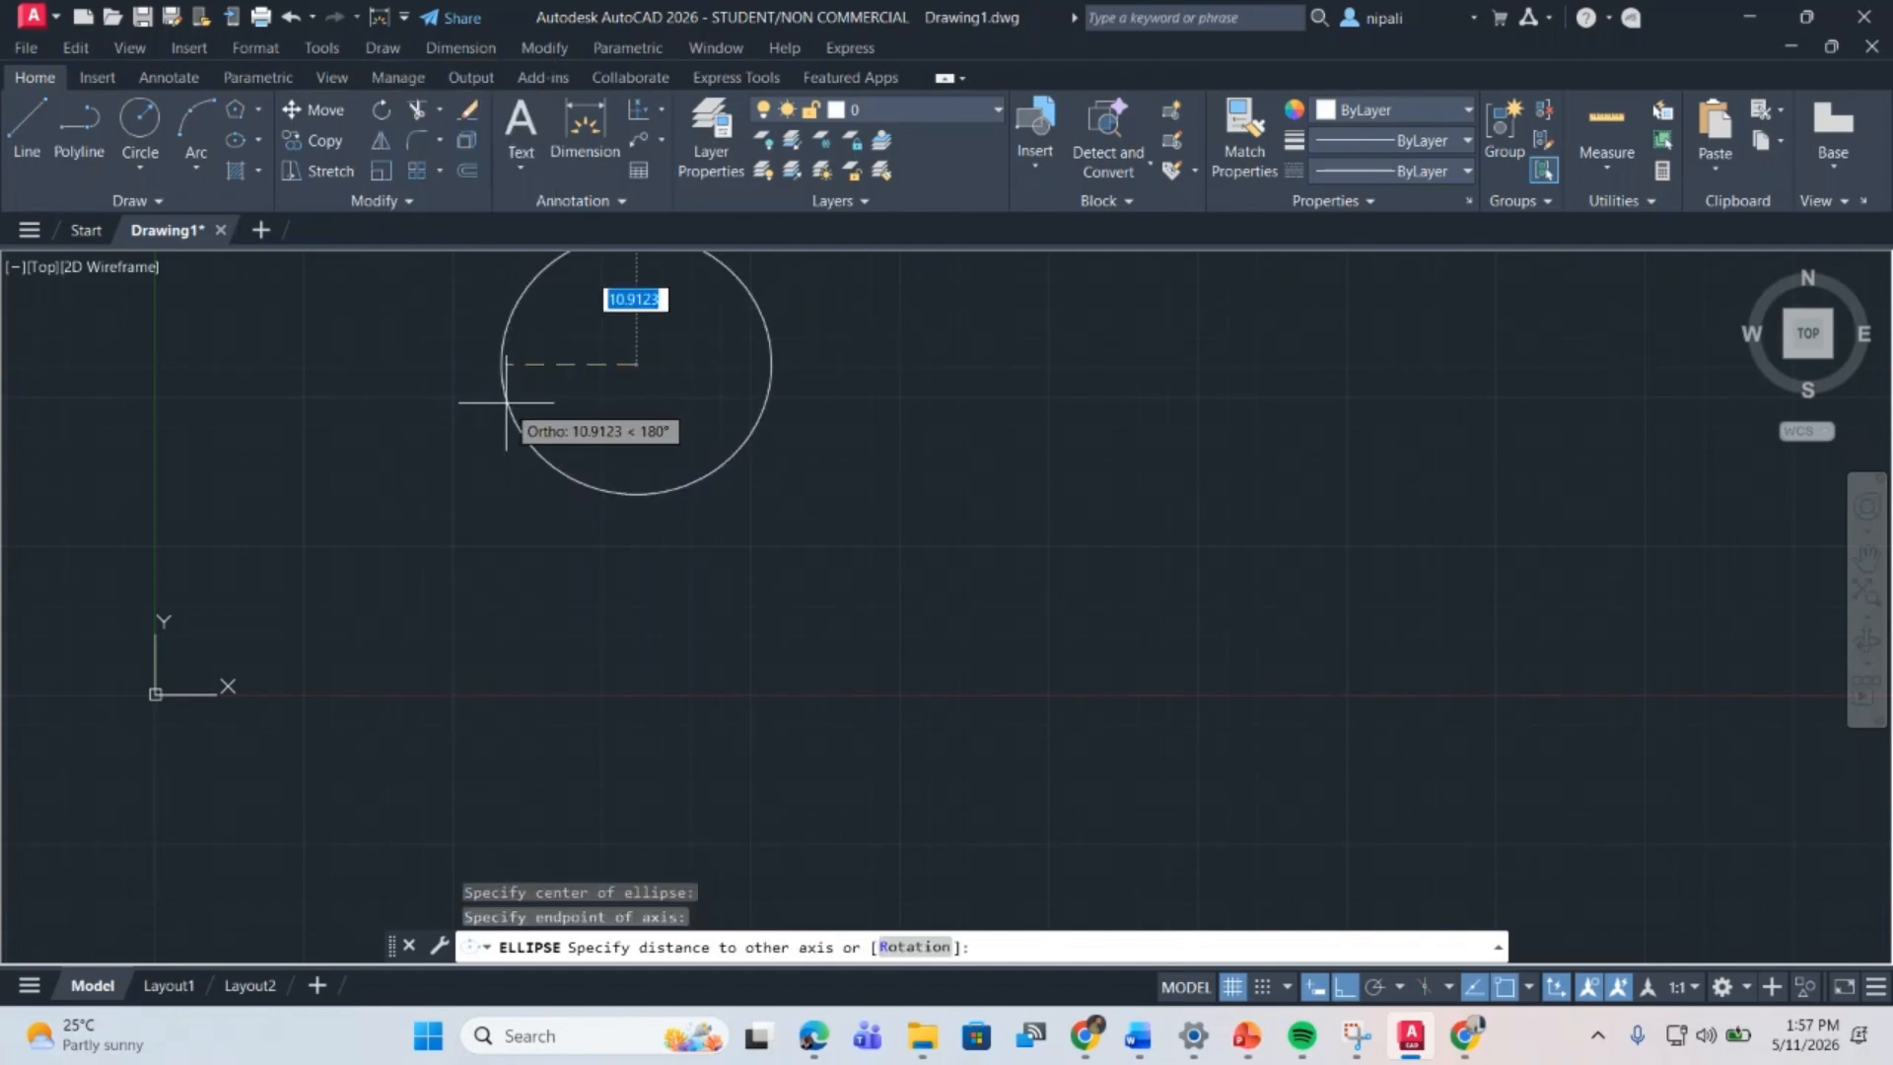
pyautogui.press('Escape')
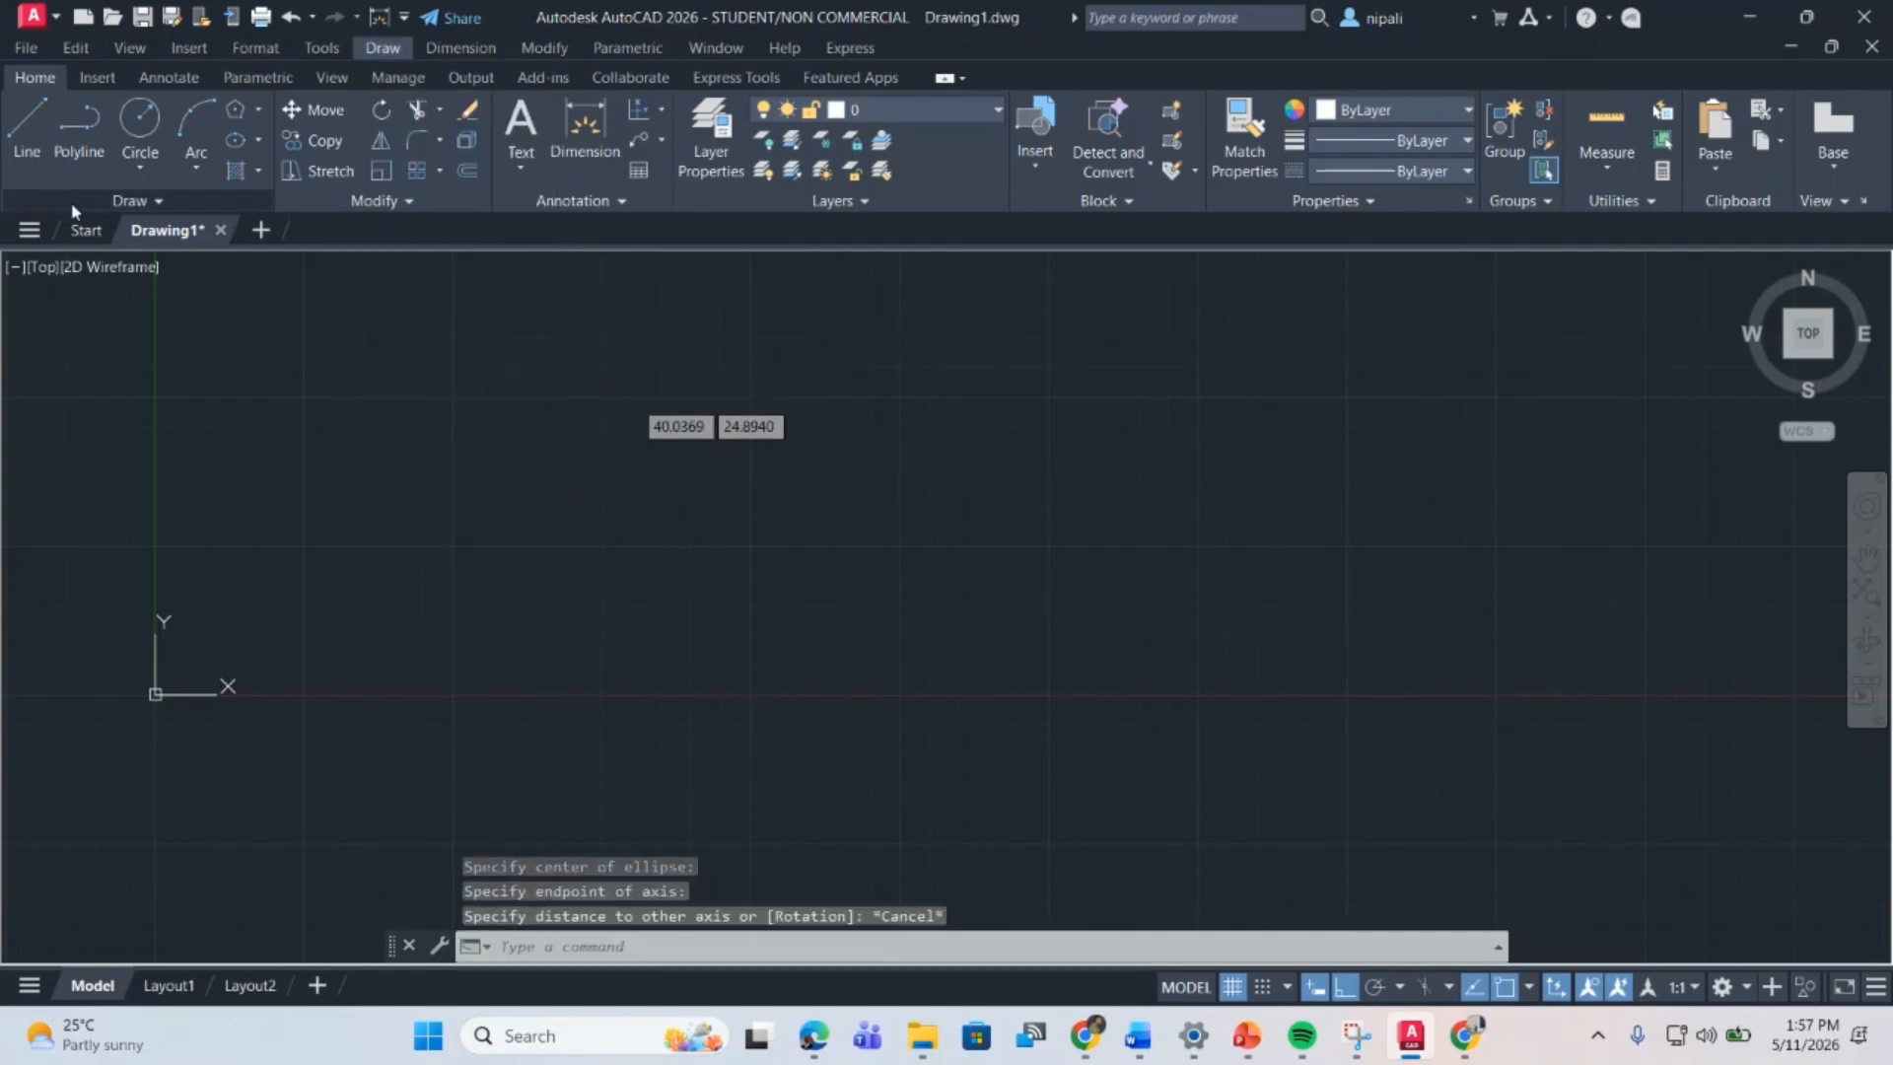
pyautogui.click(260, 139)
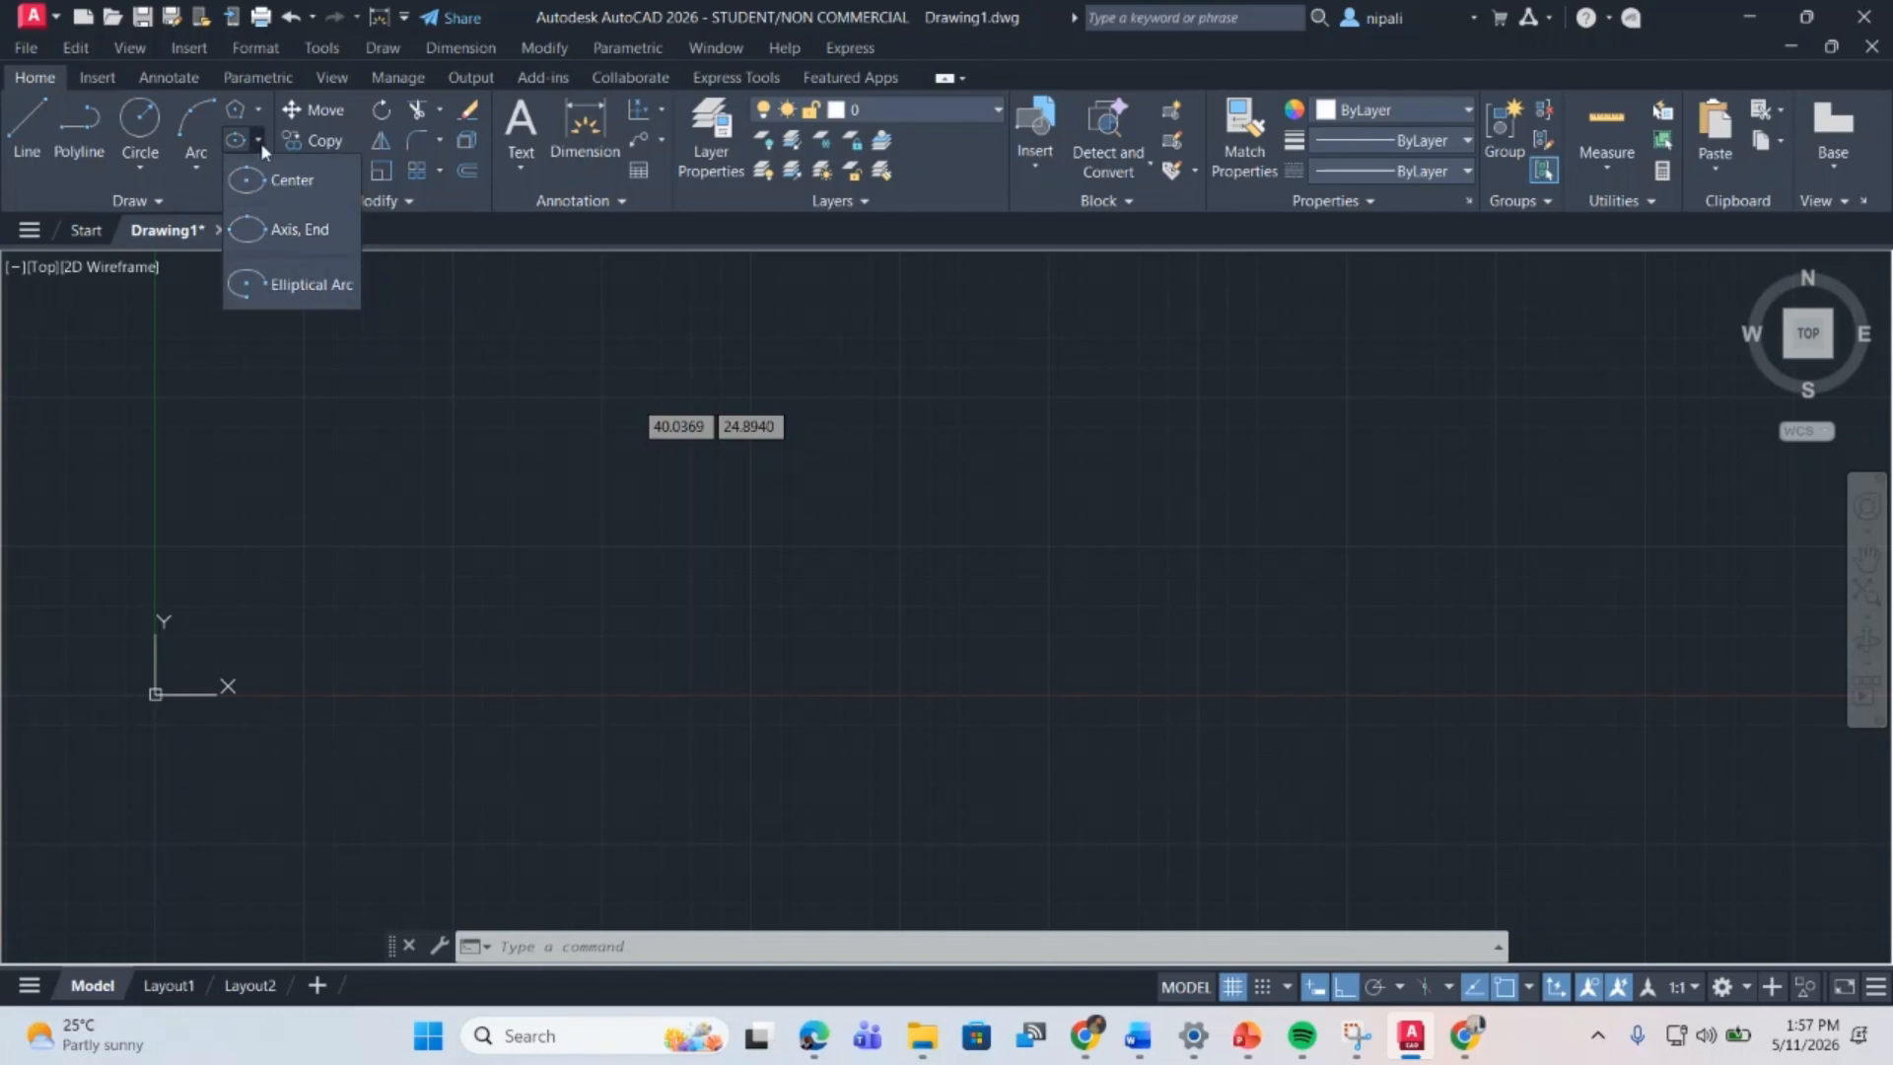
pyautogui.click(262, 138)
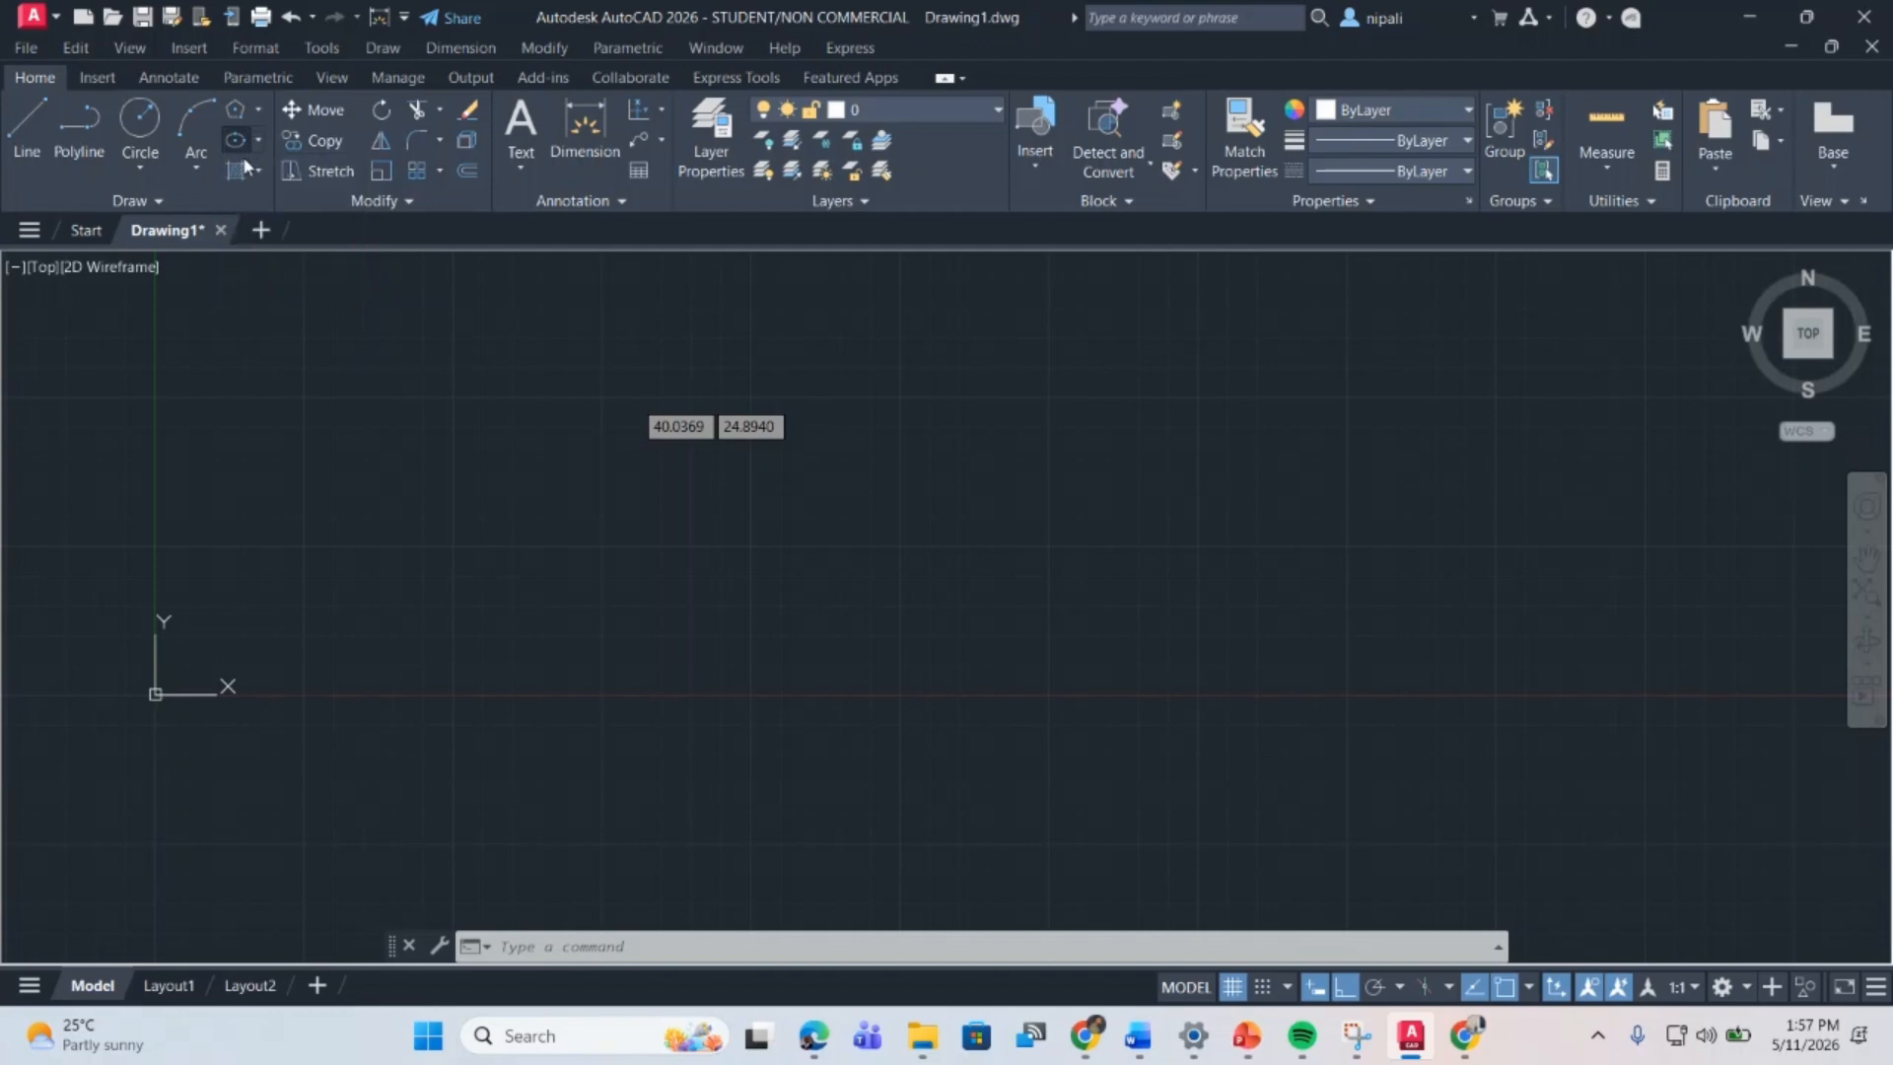
pyautogui.click(596, 948)
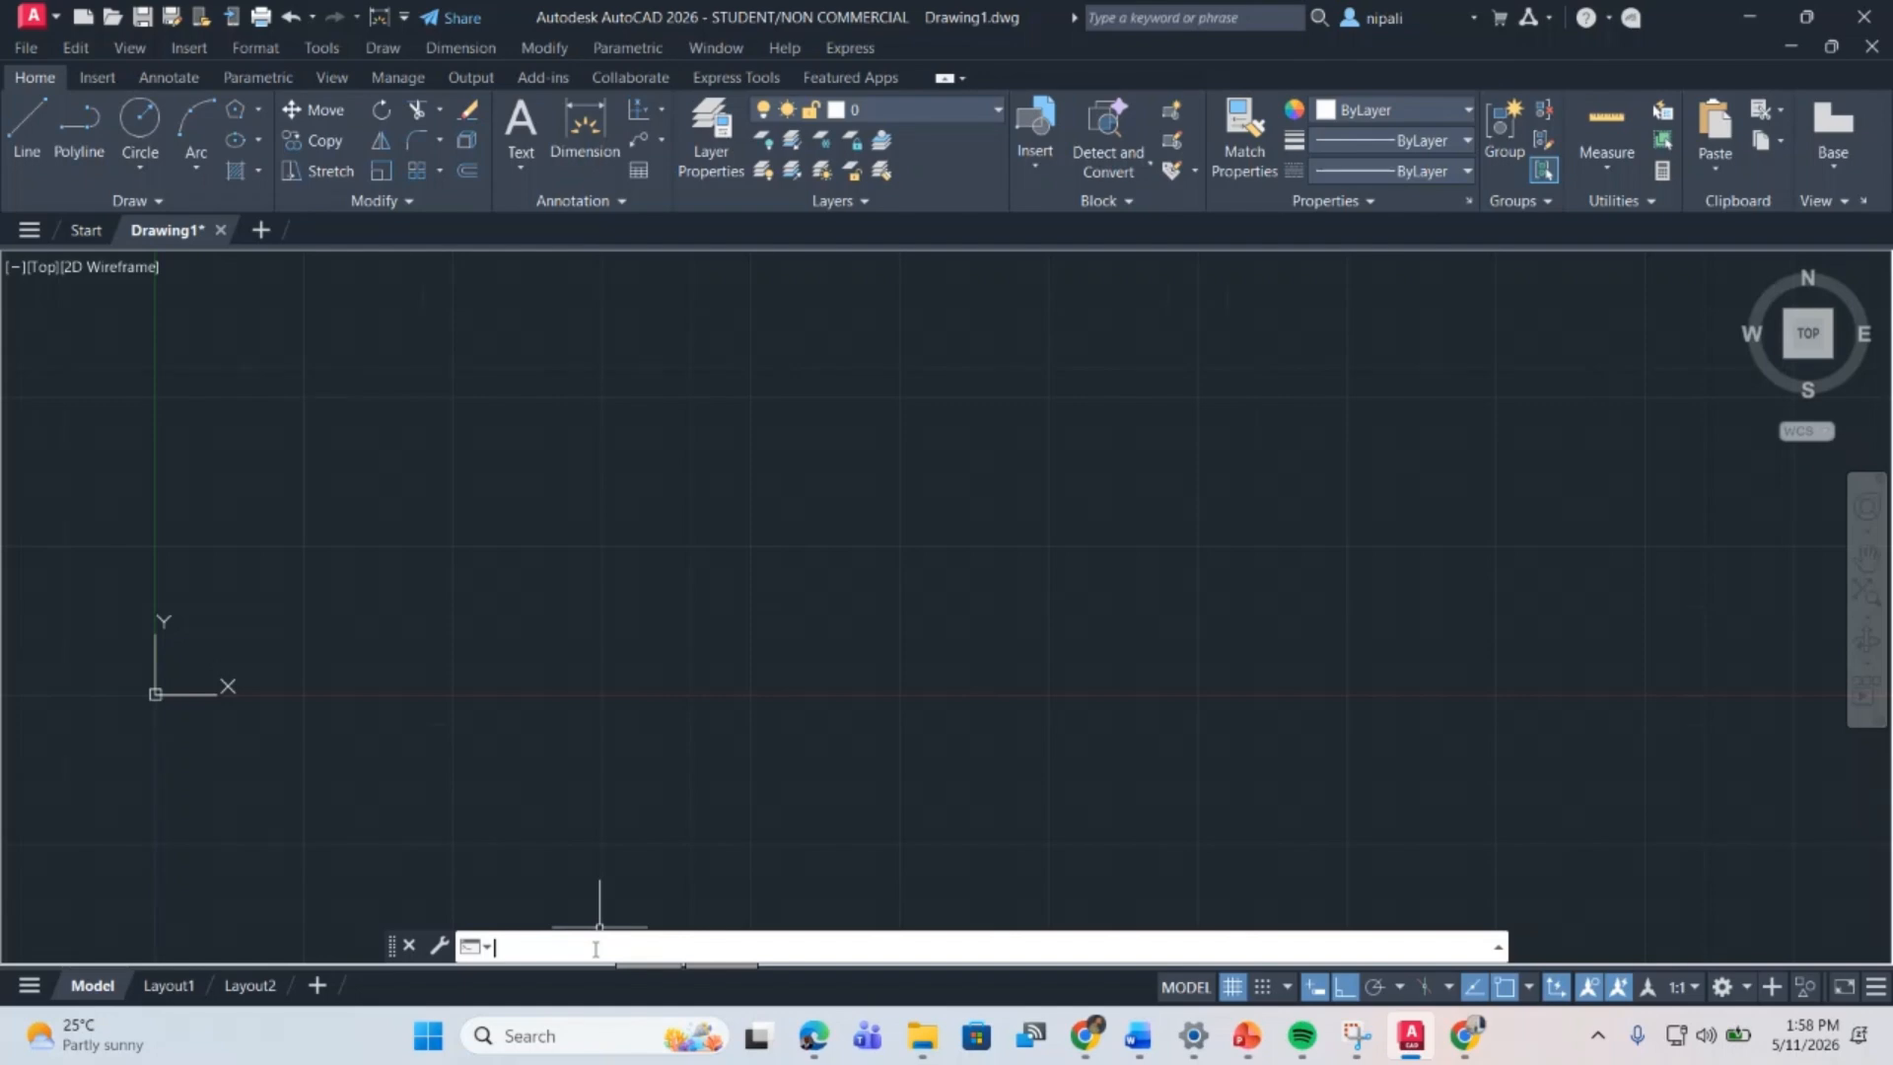
pyautogui.write('Ecli')
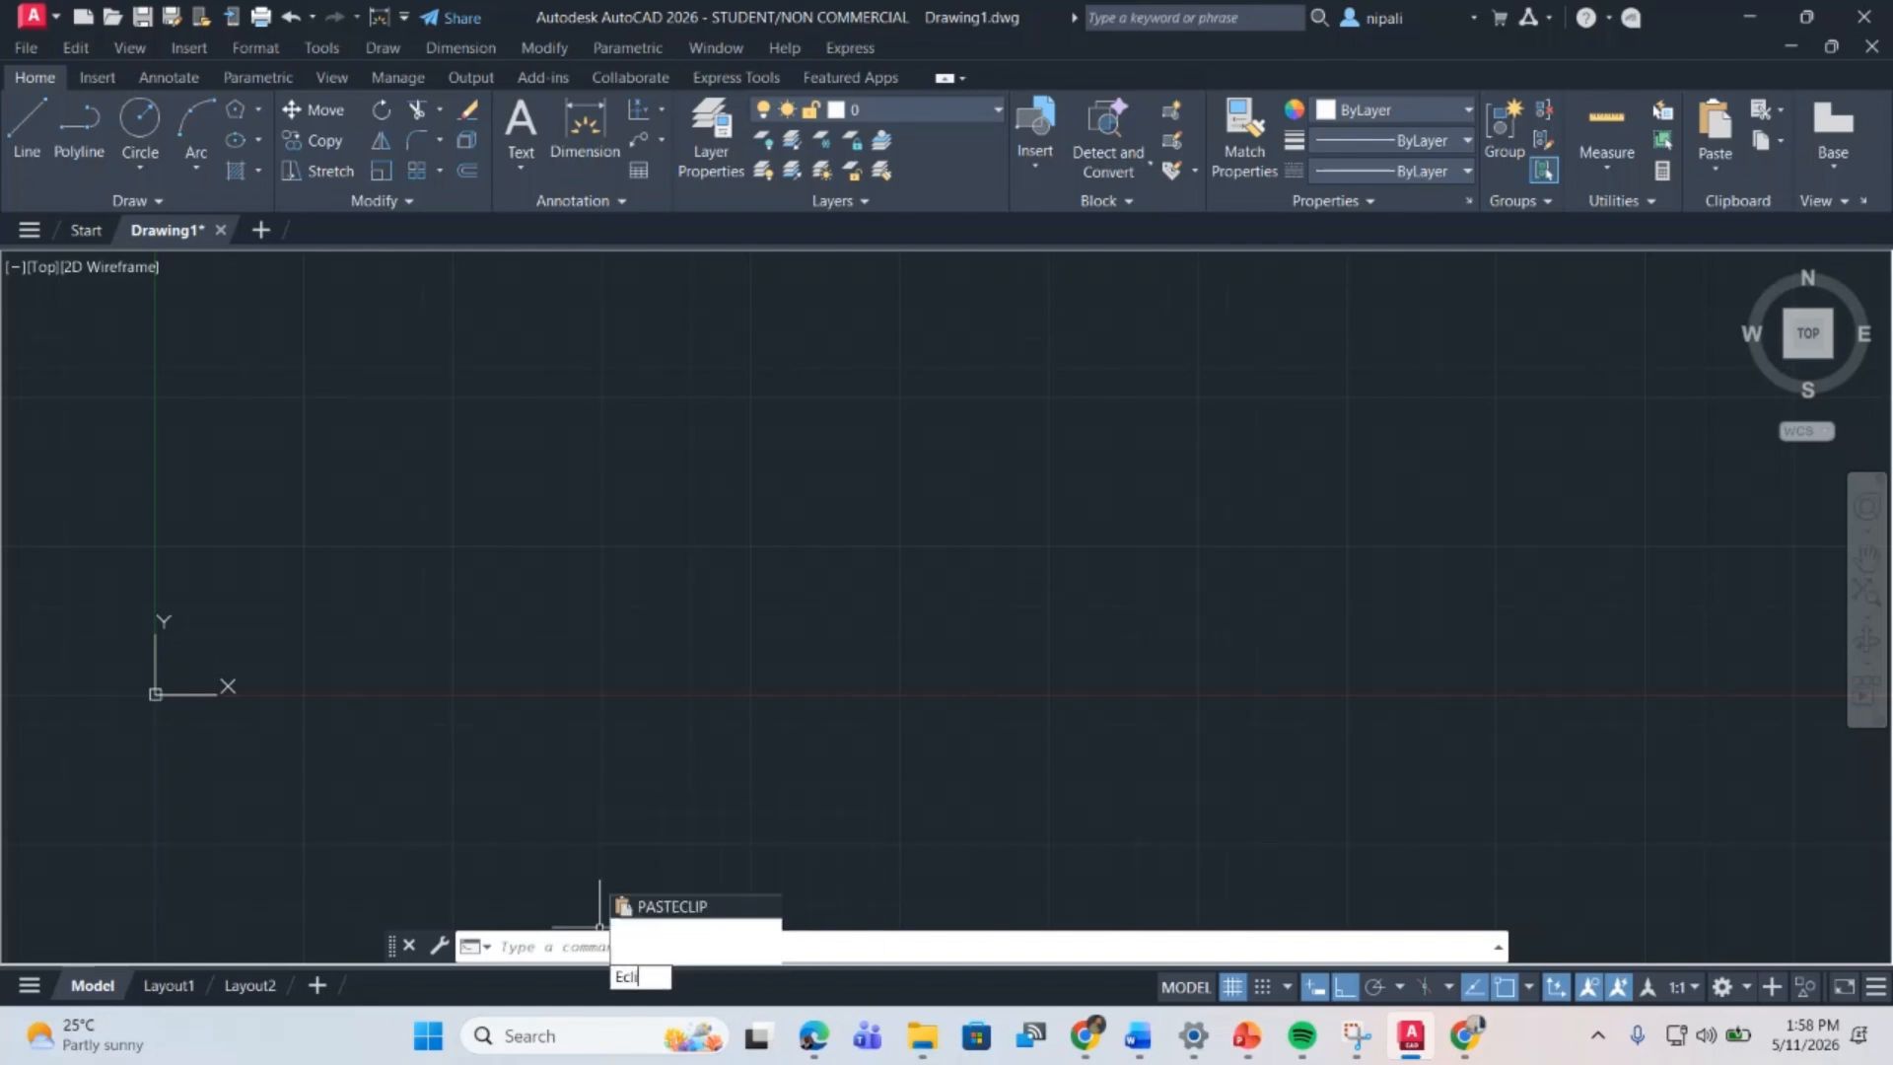
pyautogui.write('pse')
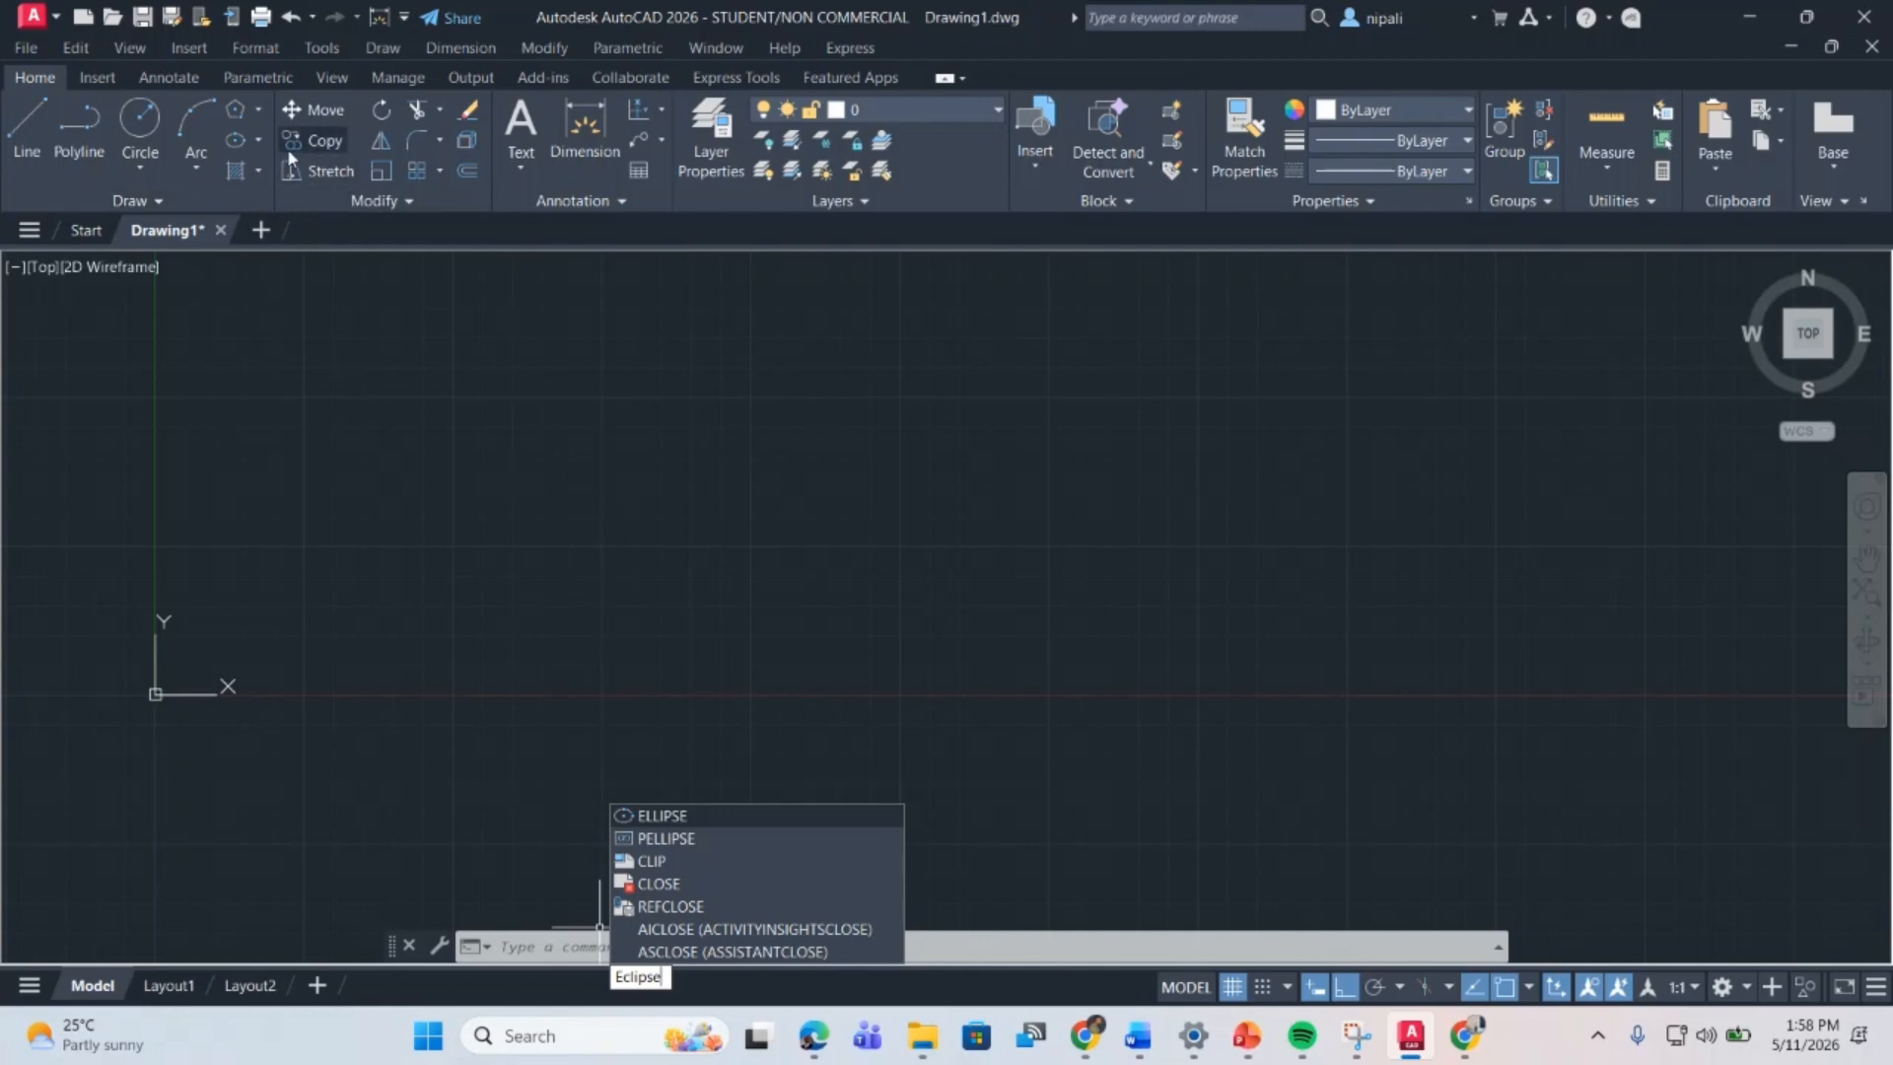
# Step: Draw a center-based ellipse above the X axis with a horizontal semi-axis of 20 and a vertical semi-axis of 5
pyautogui.click(257, 139)
pyautogui.click(256, 141)
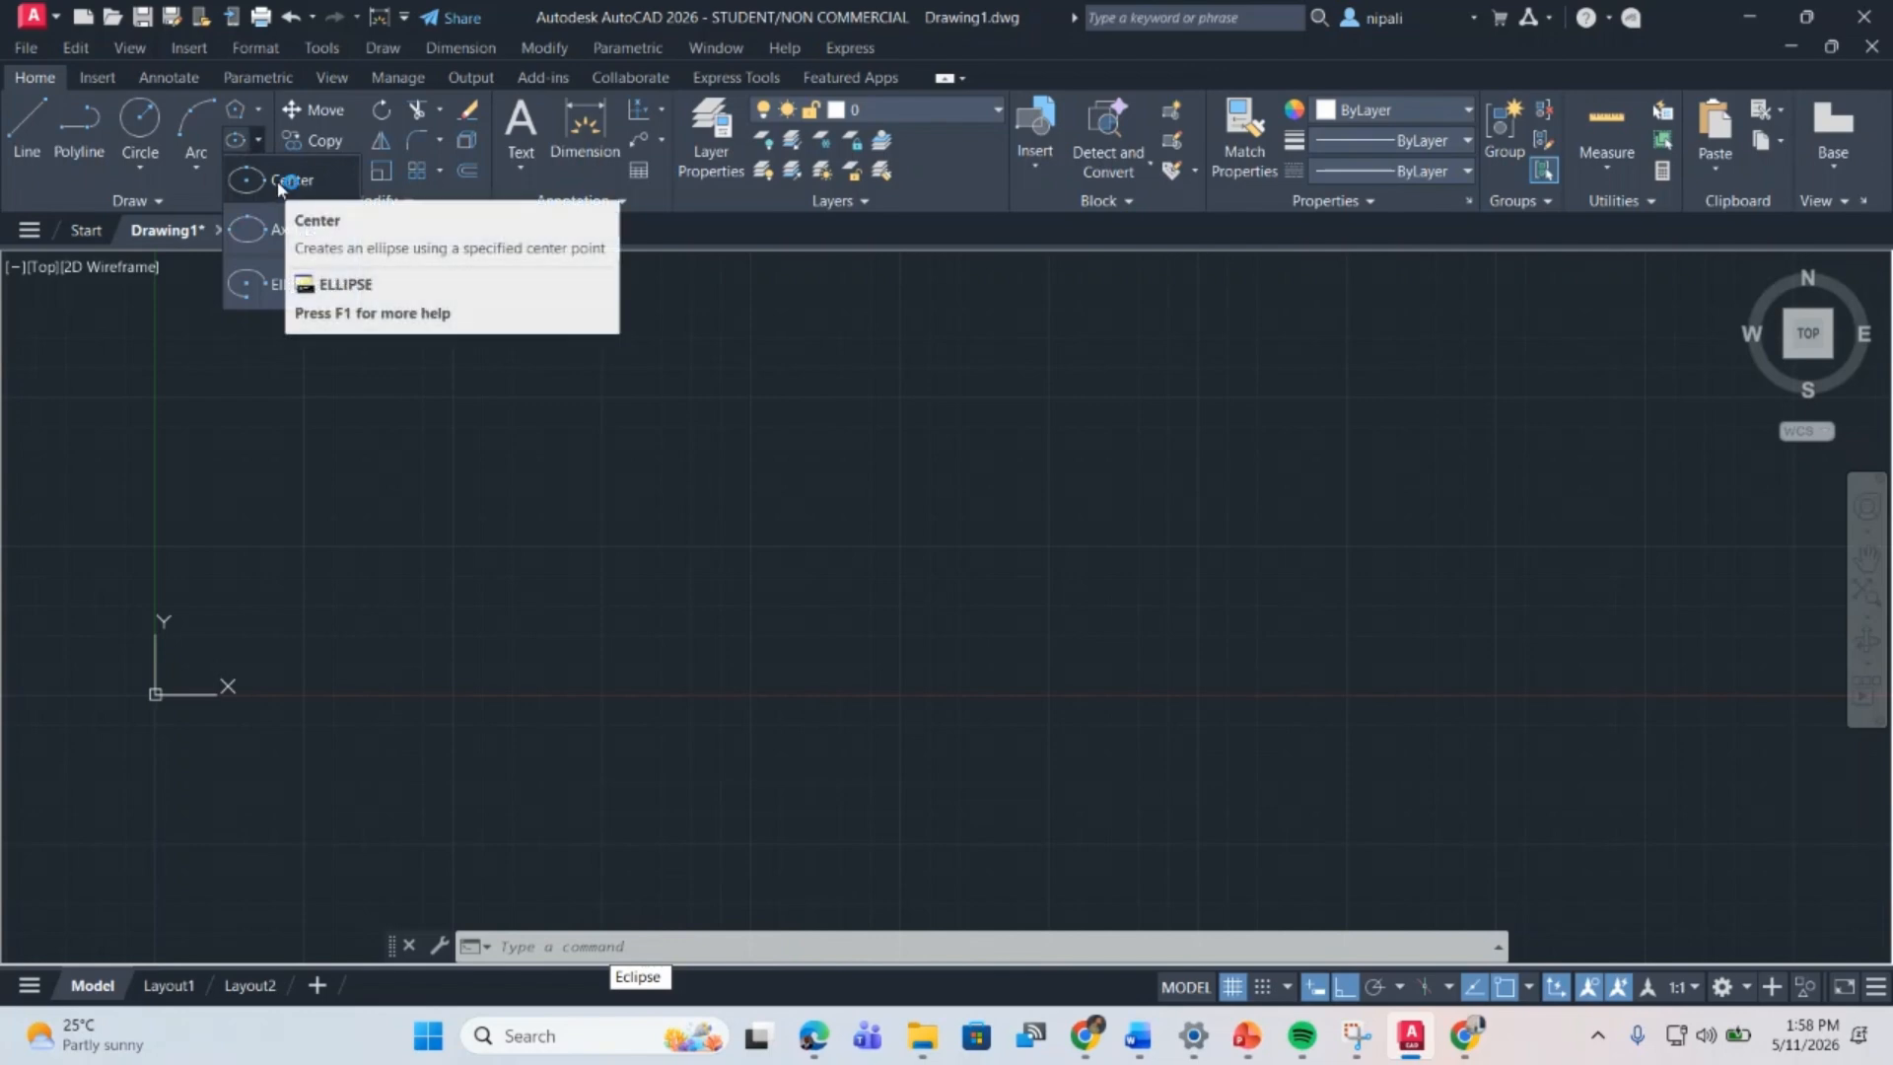
pyautogui.click(279, 183)
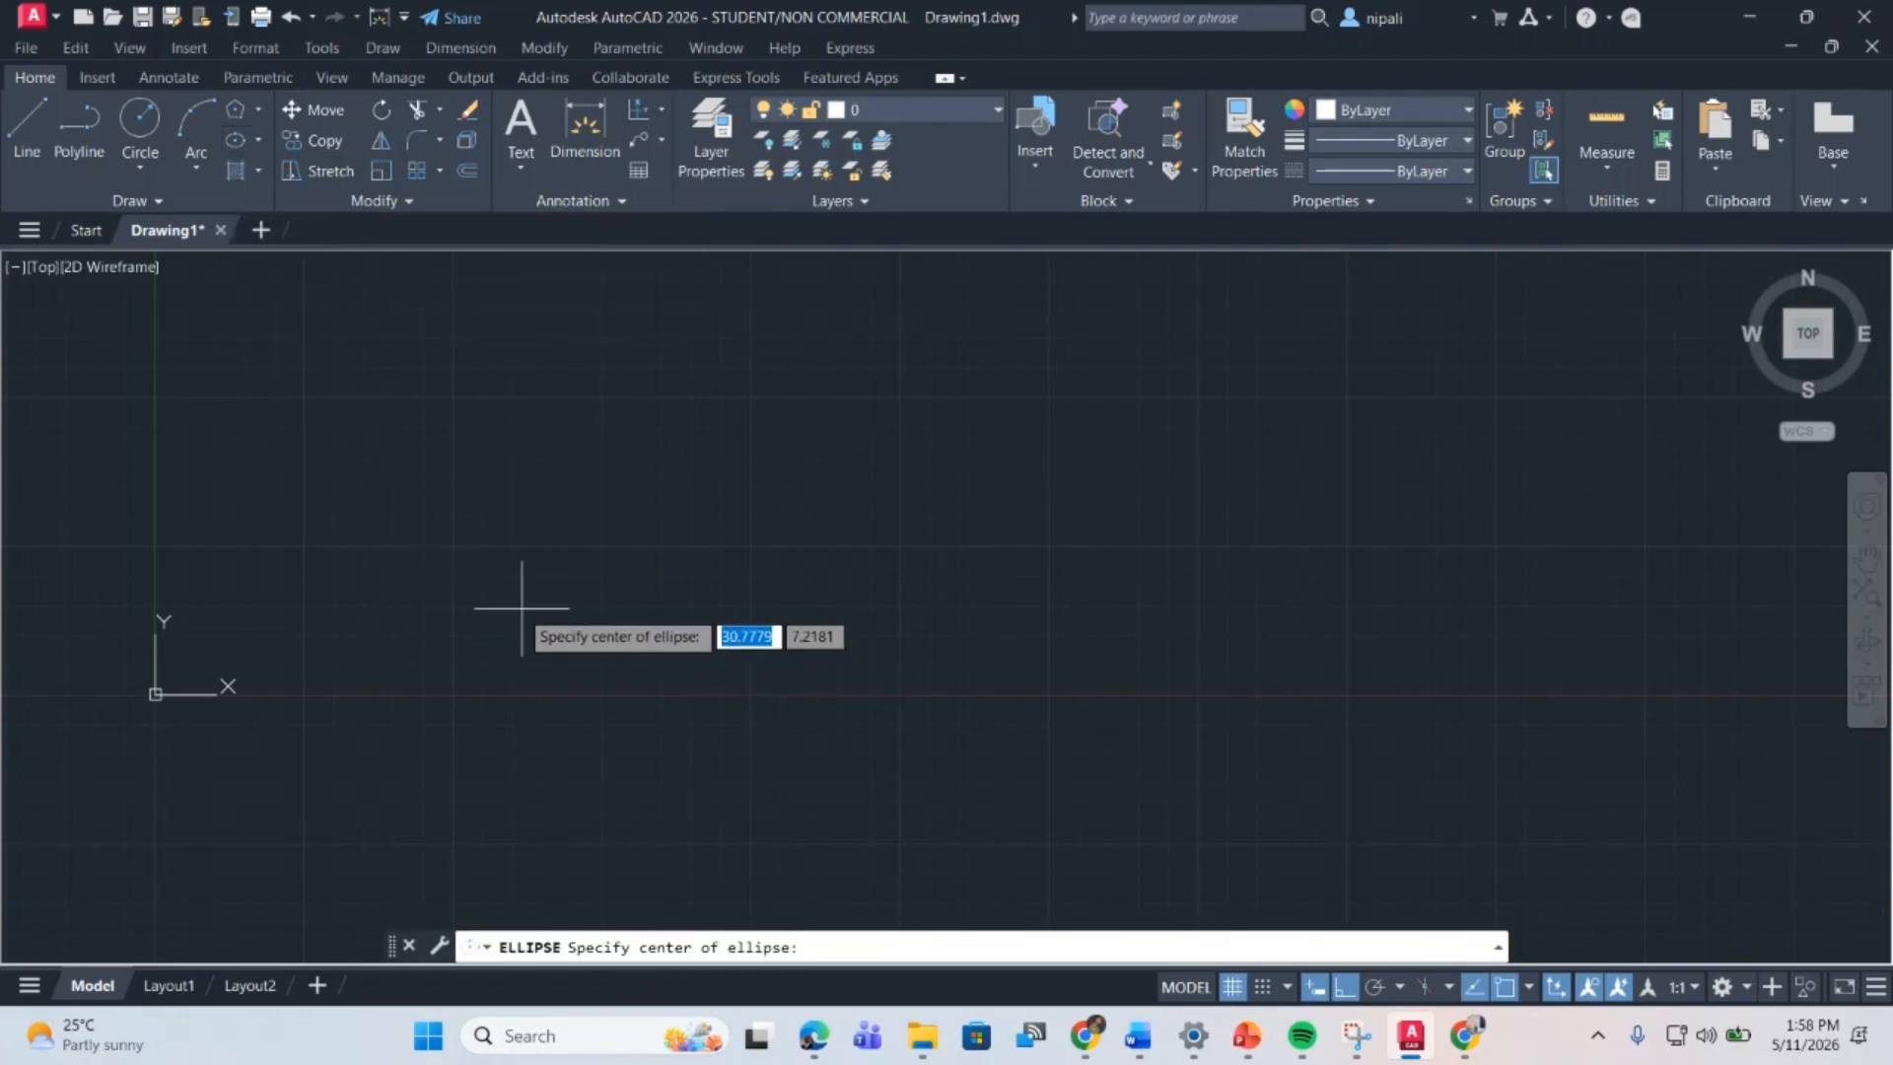
pyautogui.scroll(2, 545, 464)
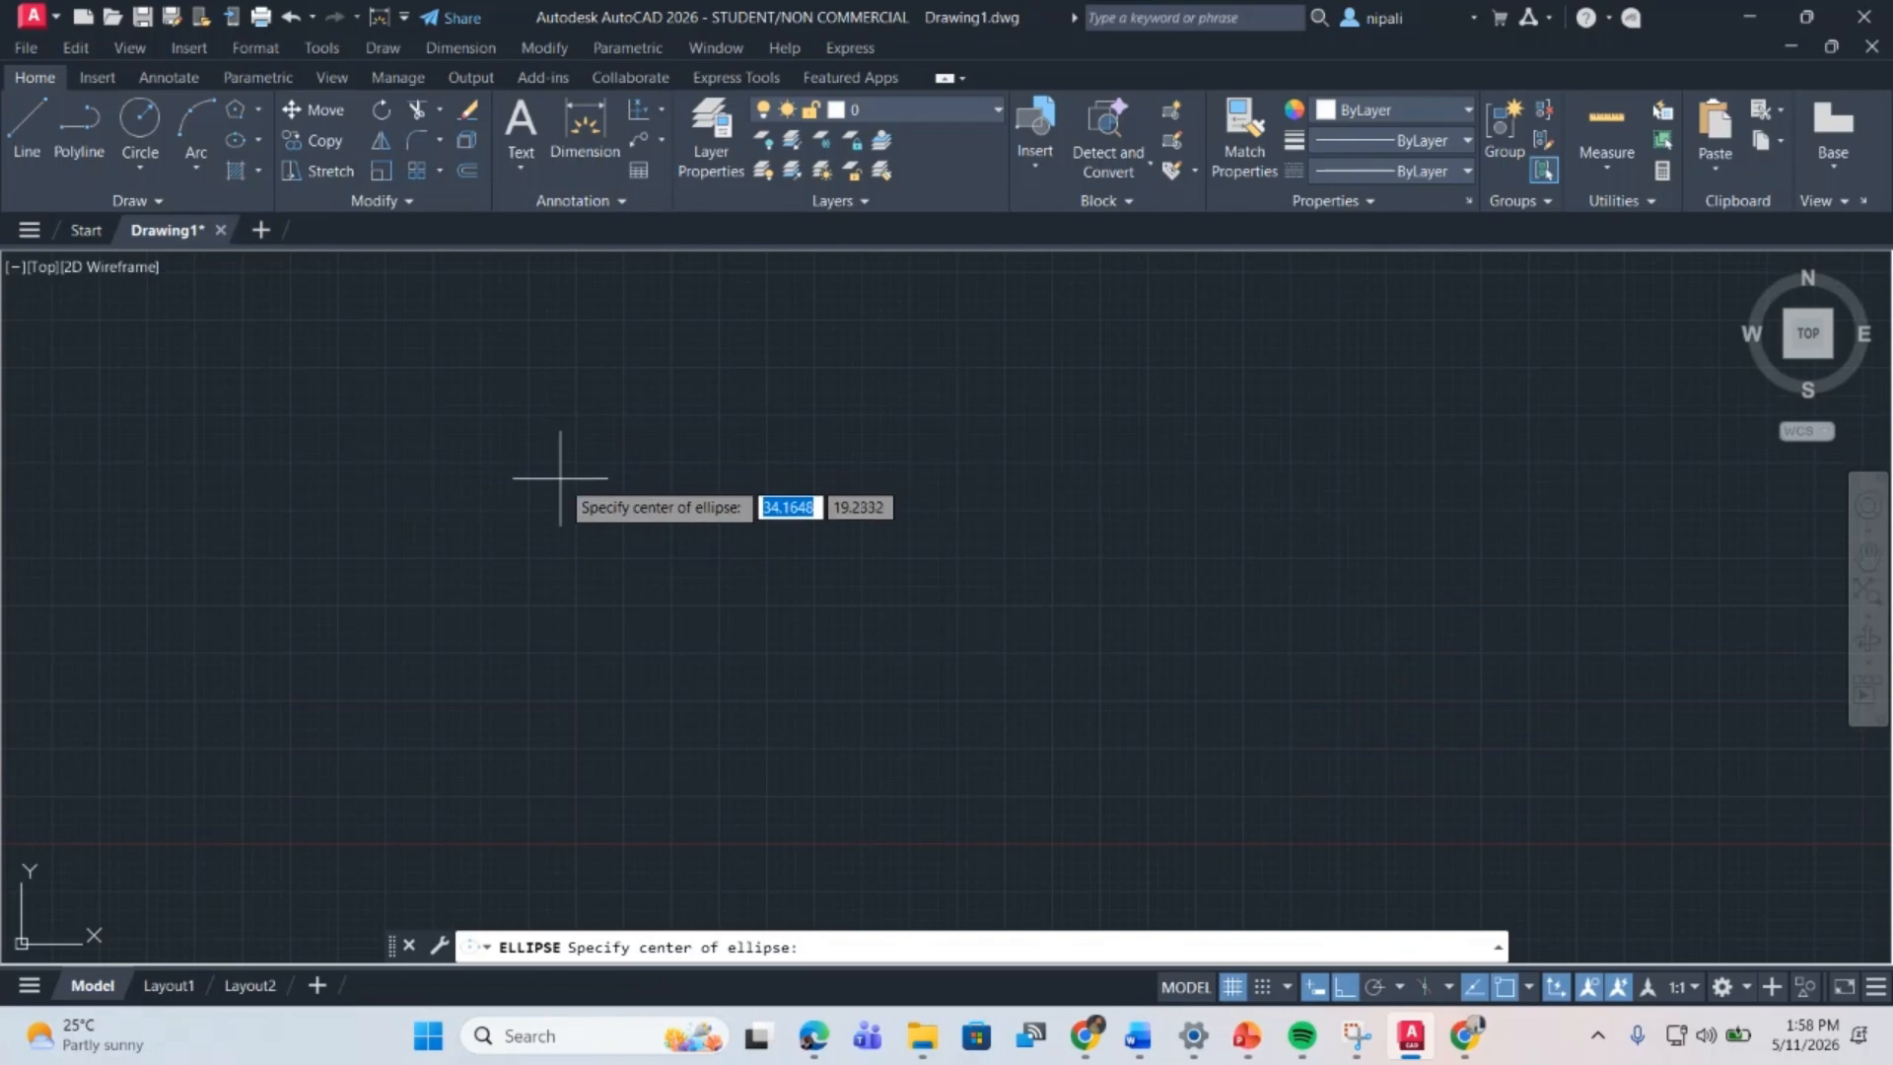
pyautogui.scroll(-2, 568, 501)
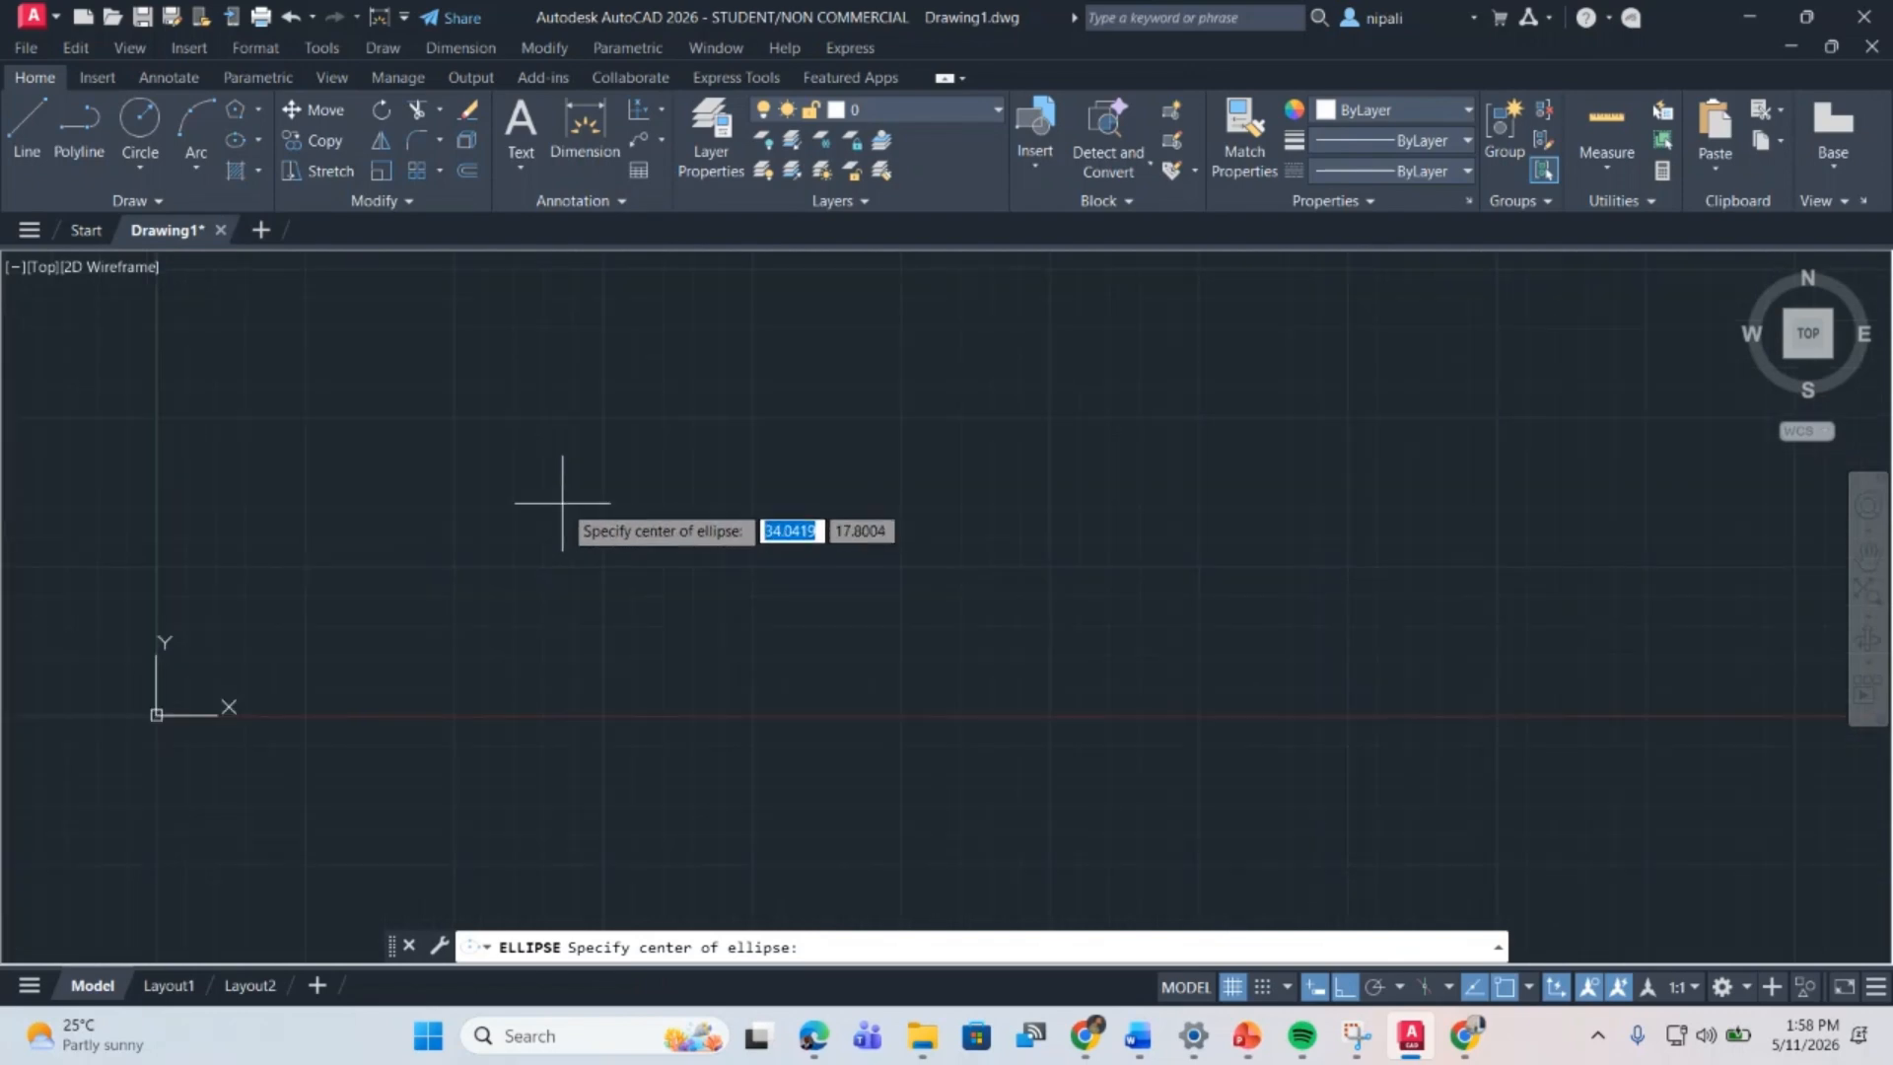
pyautogui.click(602, 567)
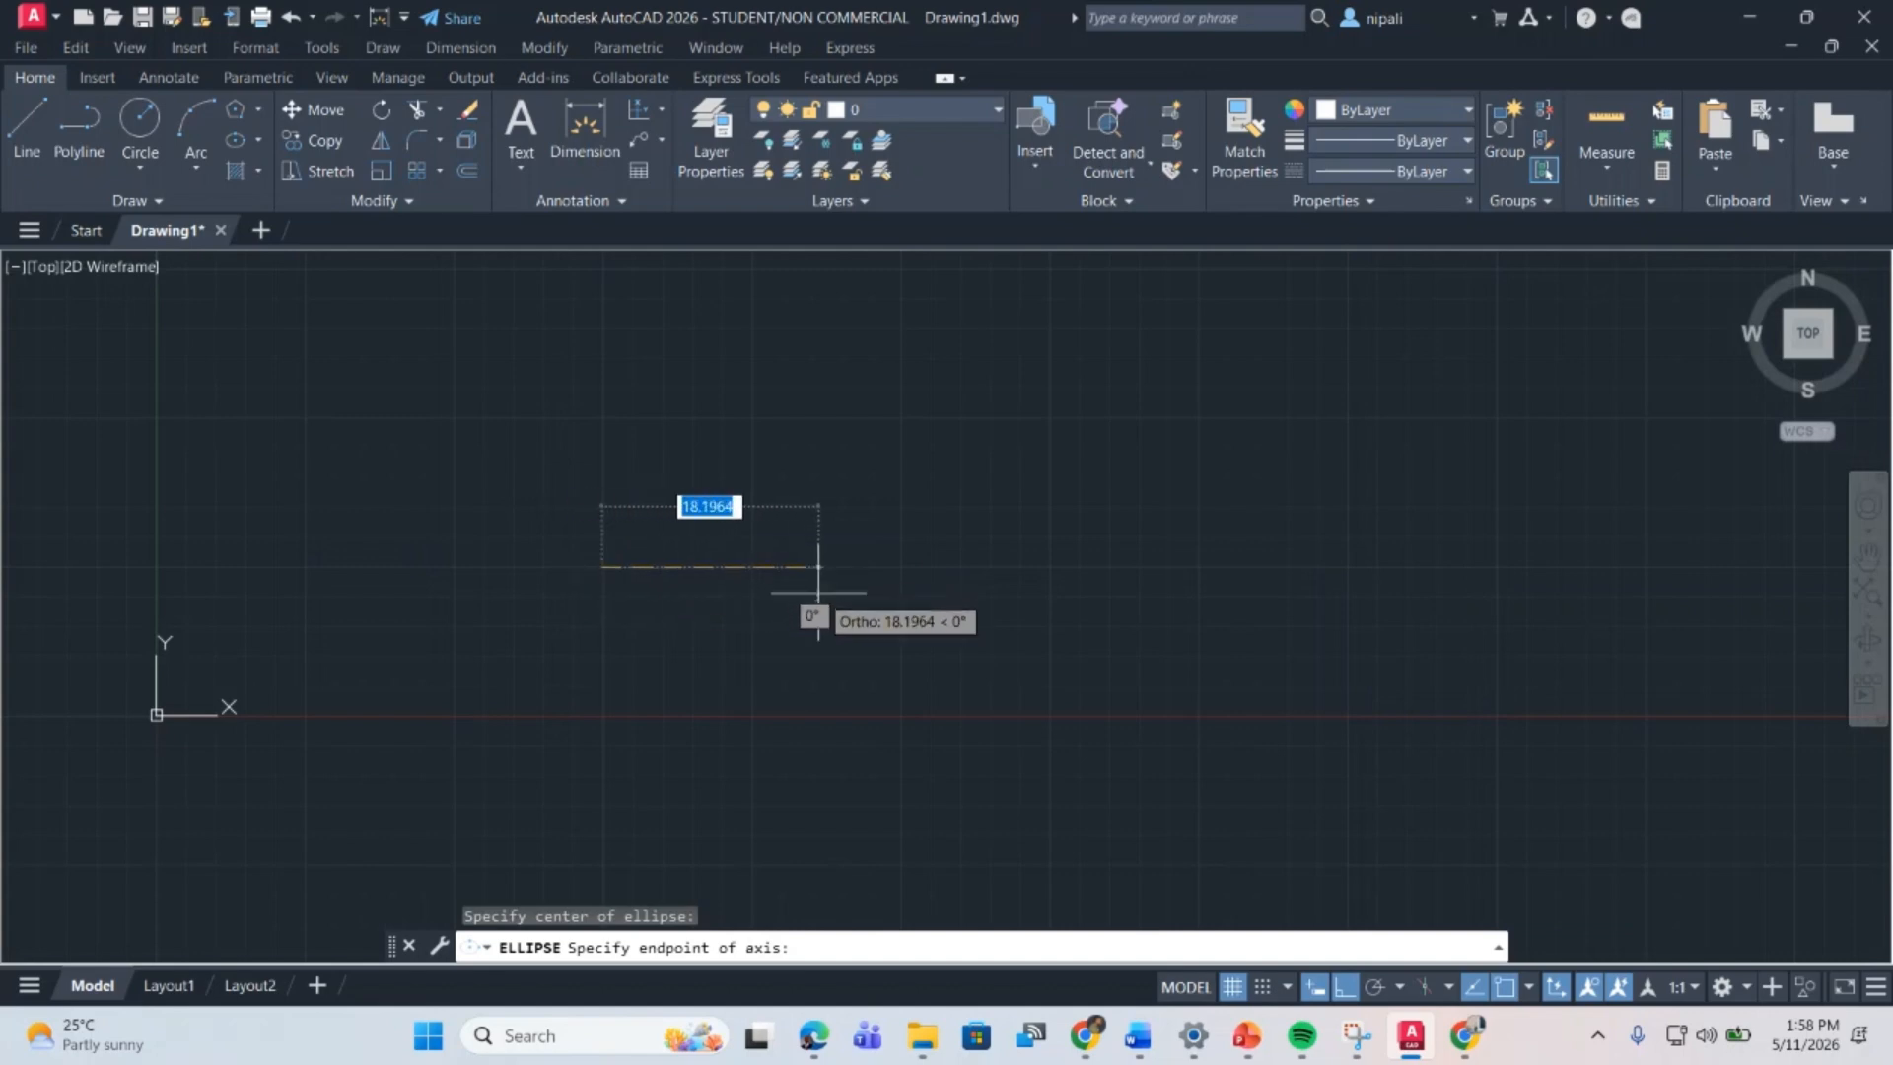
pyautogui.write('20')
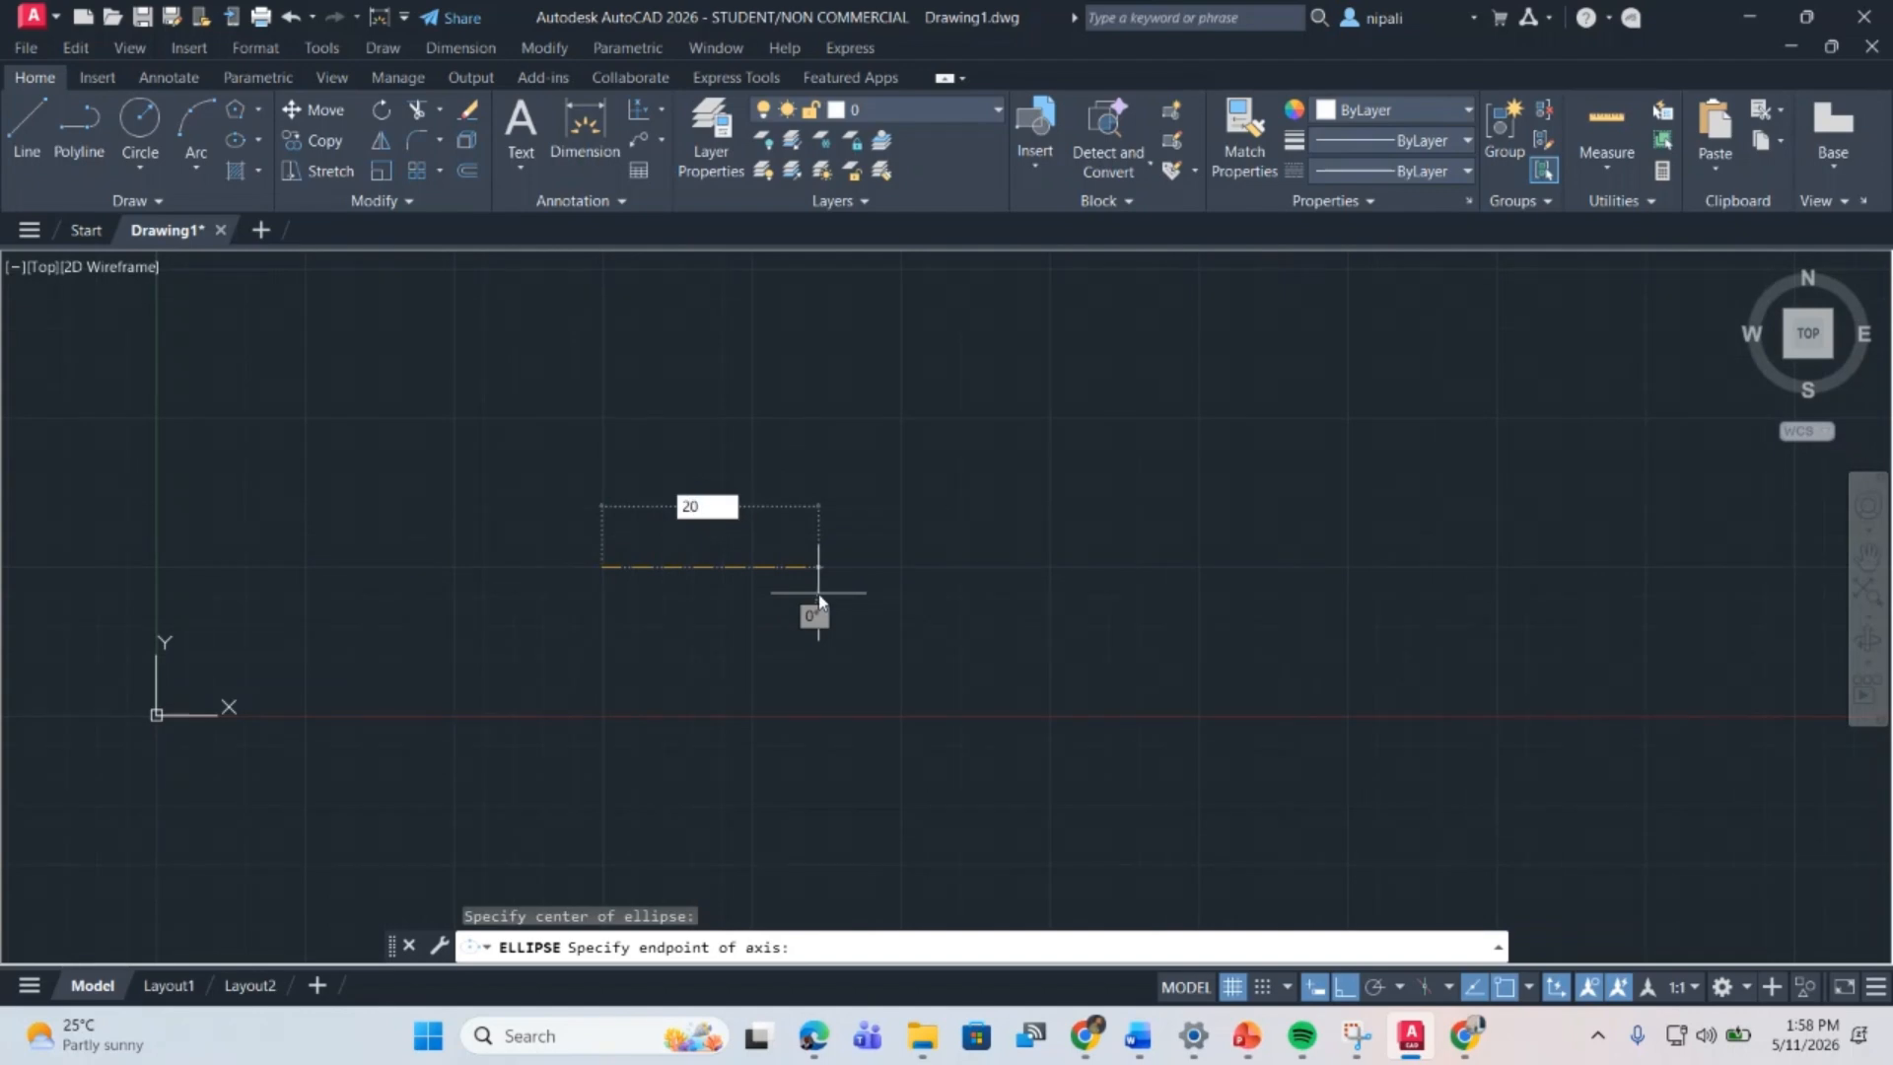
pyautogui.press('Return')
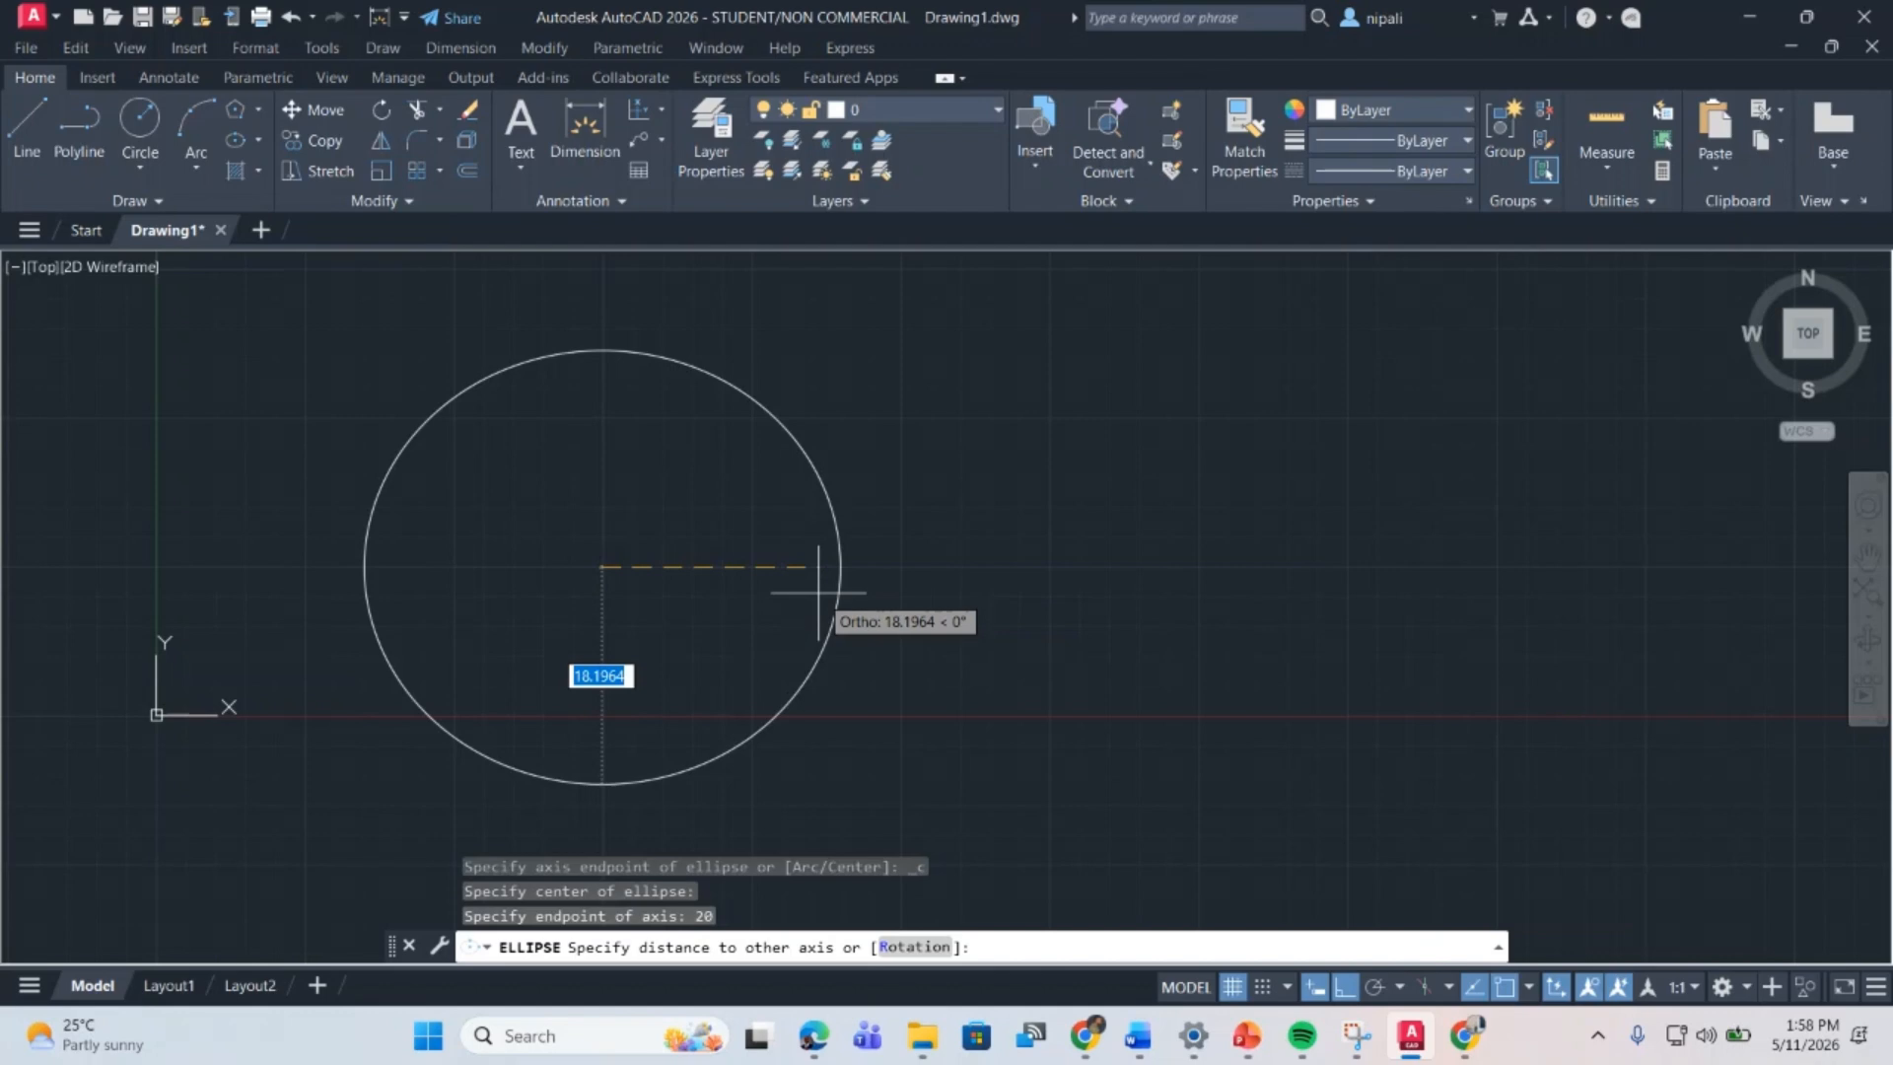
pyautogui.write('5')
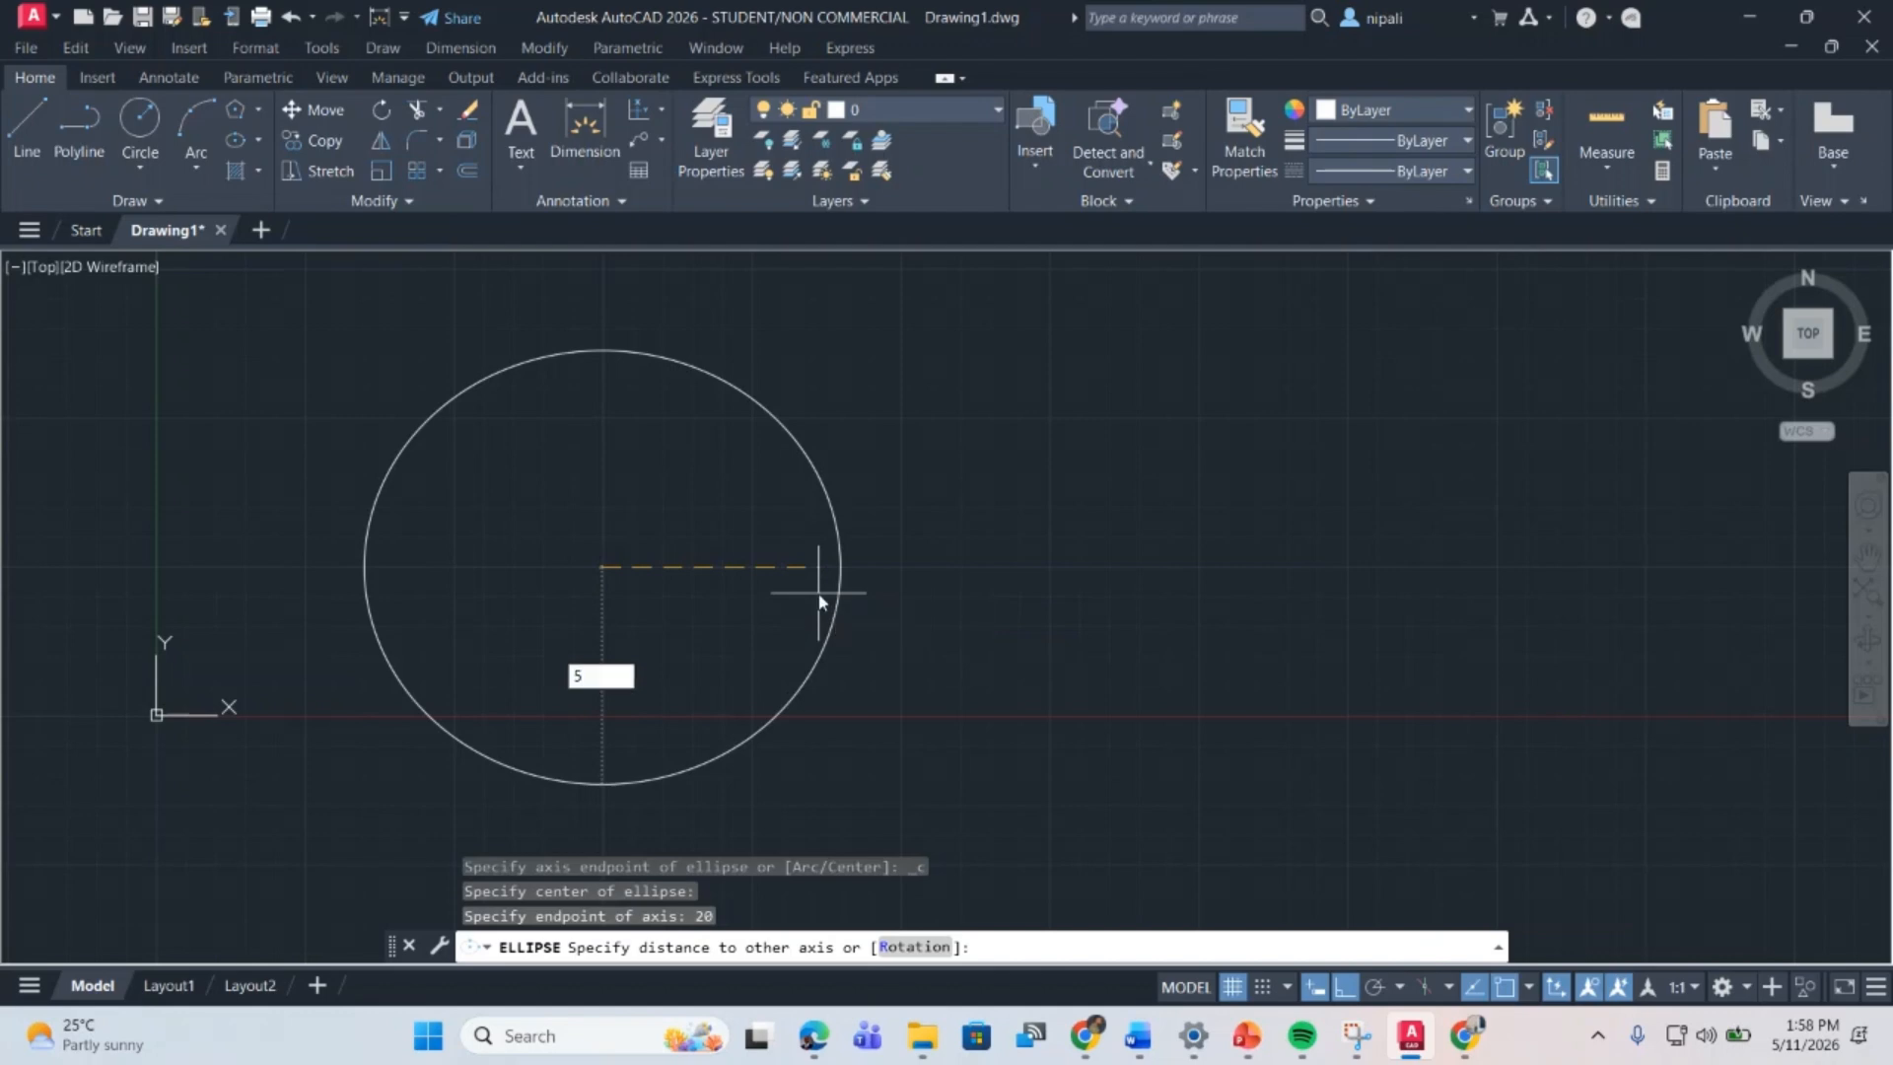
pyautogui.press('Return')
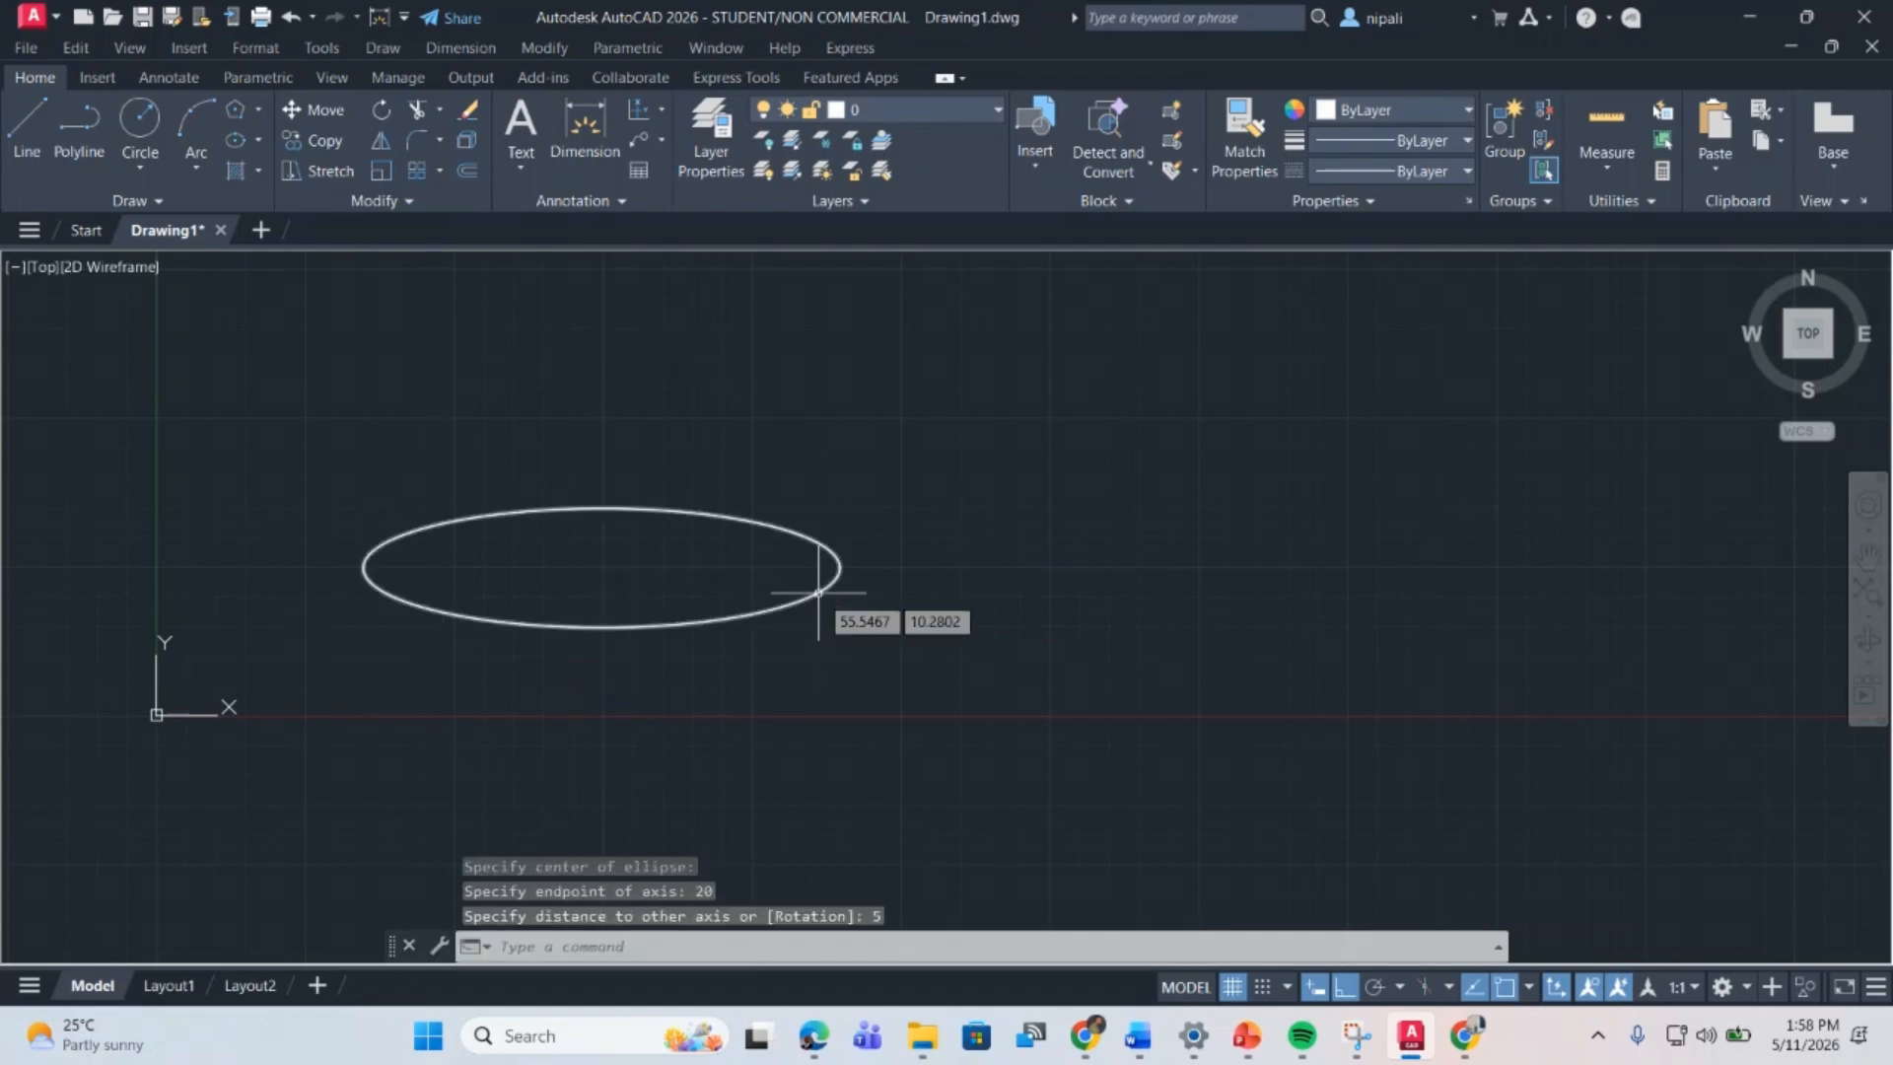
# Step: Dimension the ellipse's horizontal and upper vertical semi-axes, placing both dimension lines through its center
pyautogui.scroll(2, 765, 526)
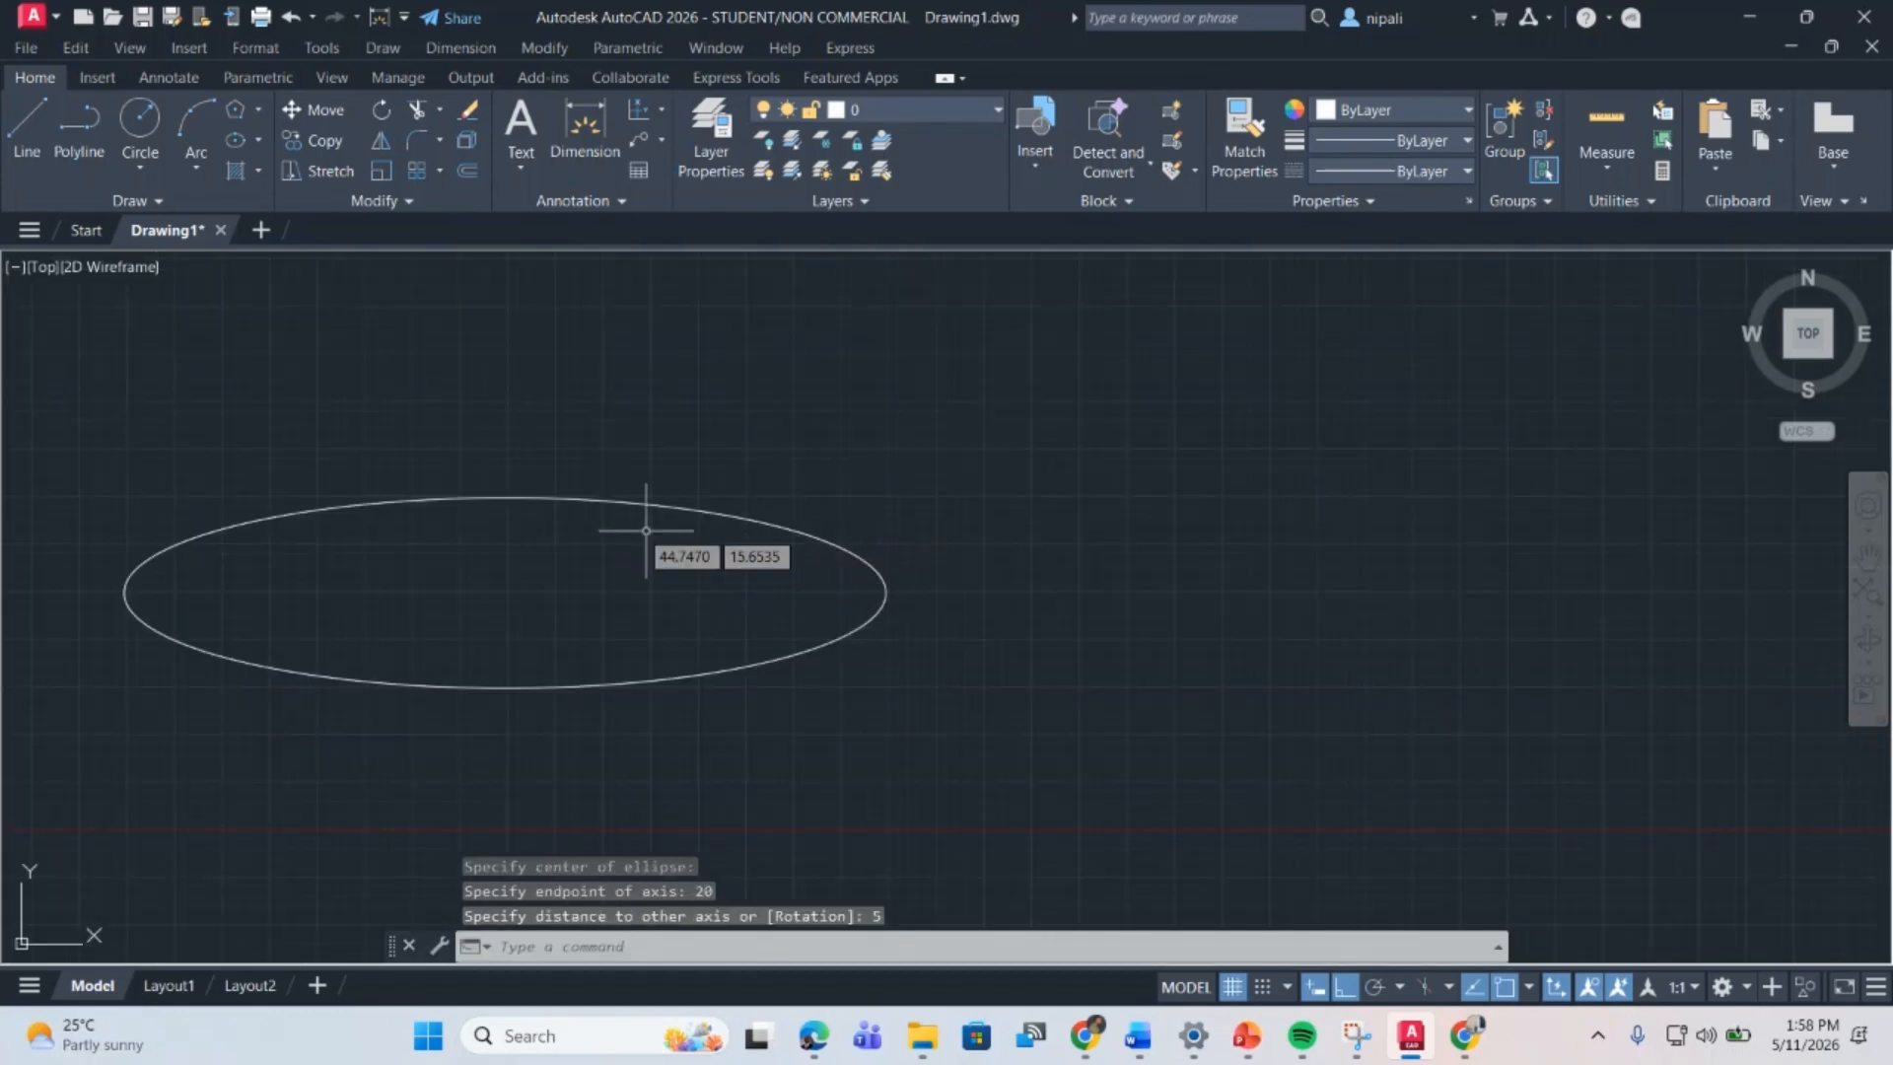
pyautogui.click(585, 138)
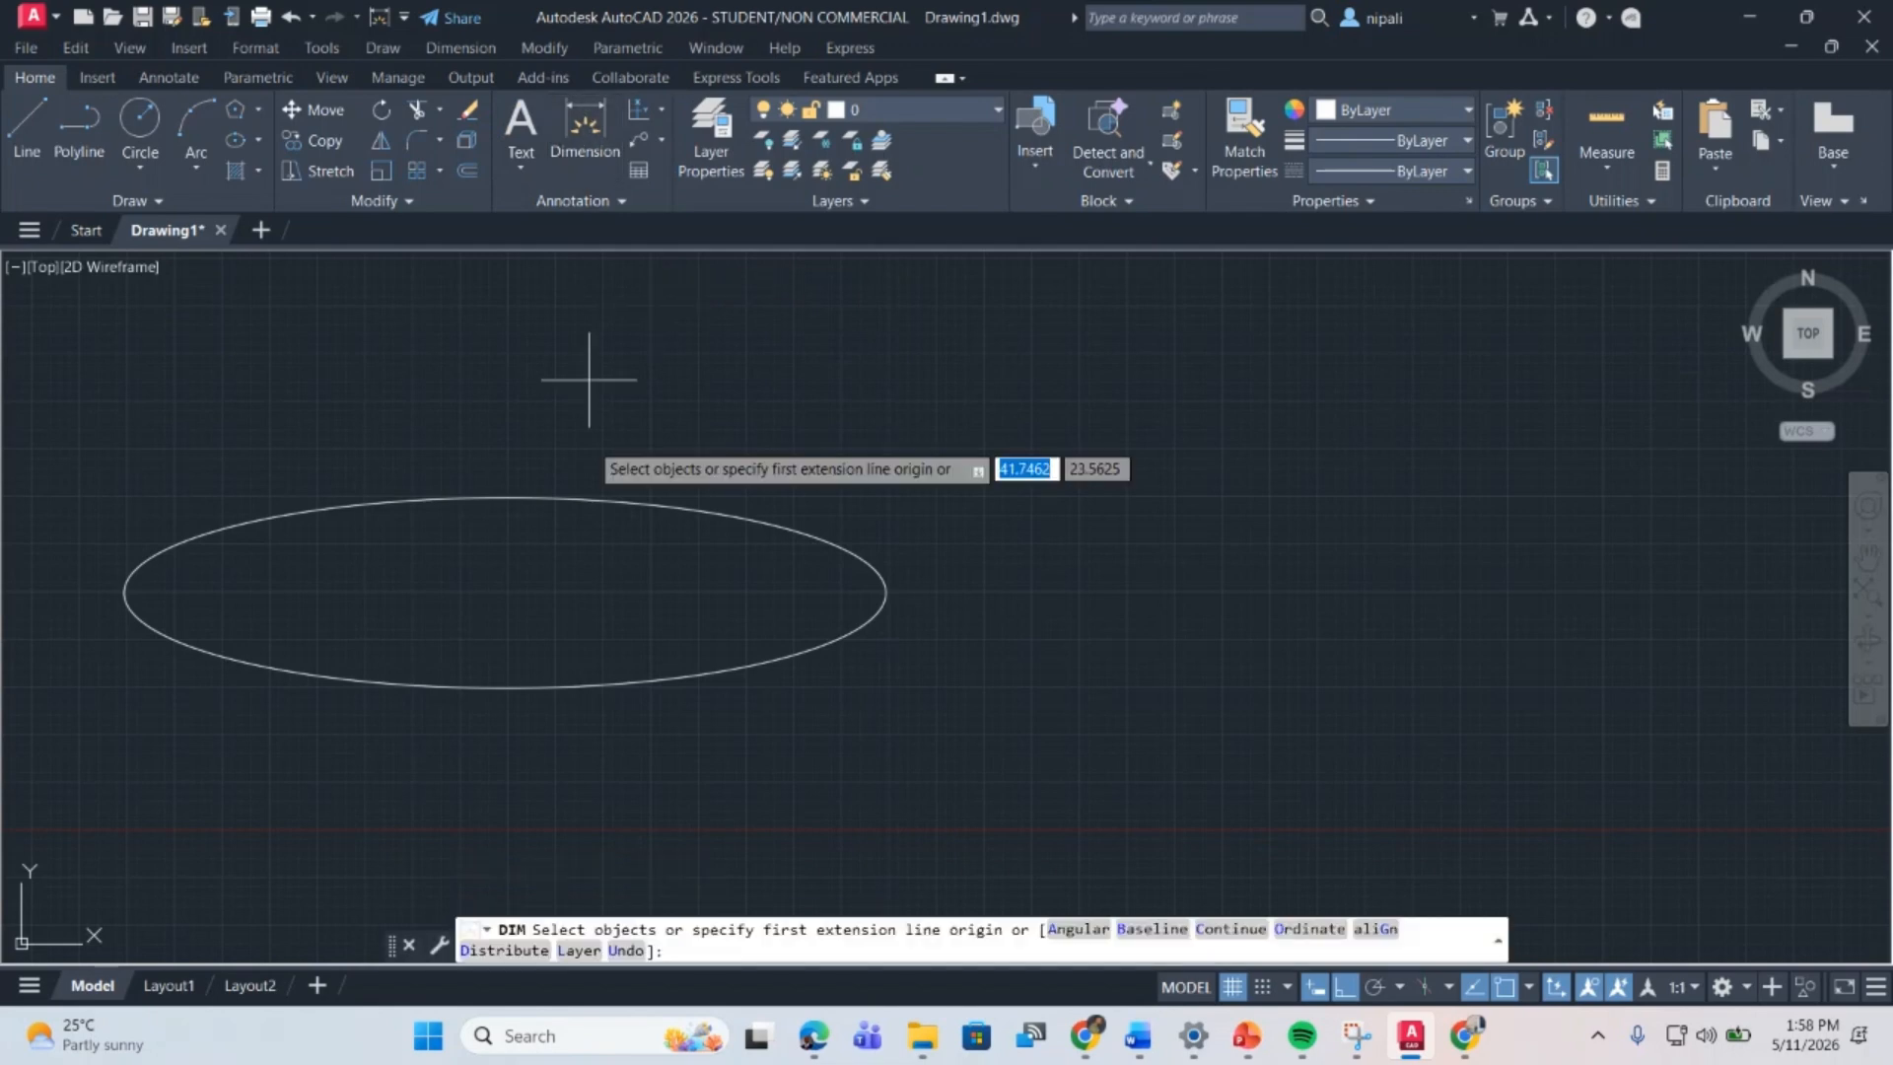
pyautogui.click(883, 593)
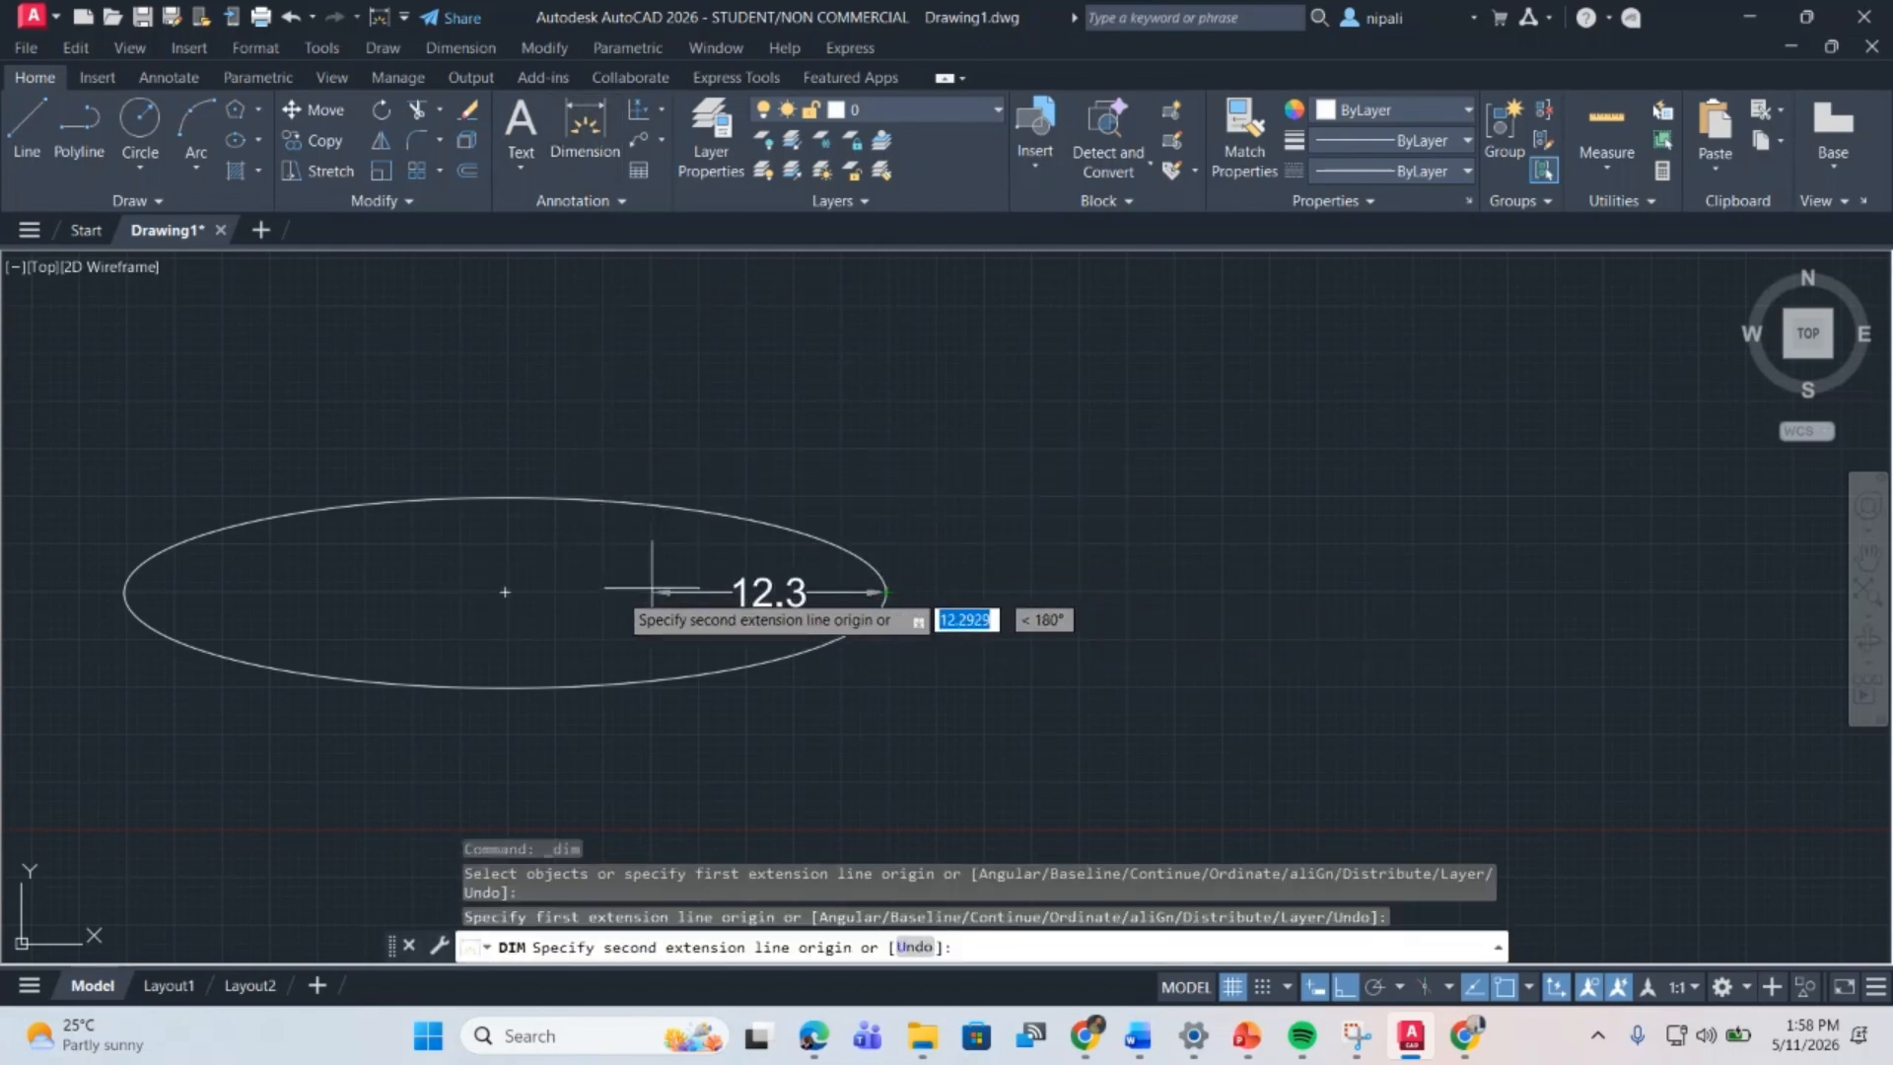
pyautogui.click(505, 593)
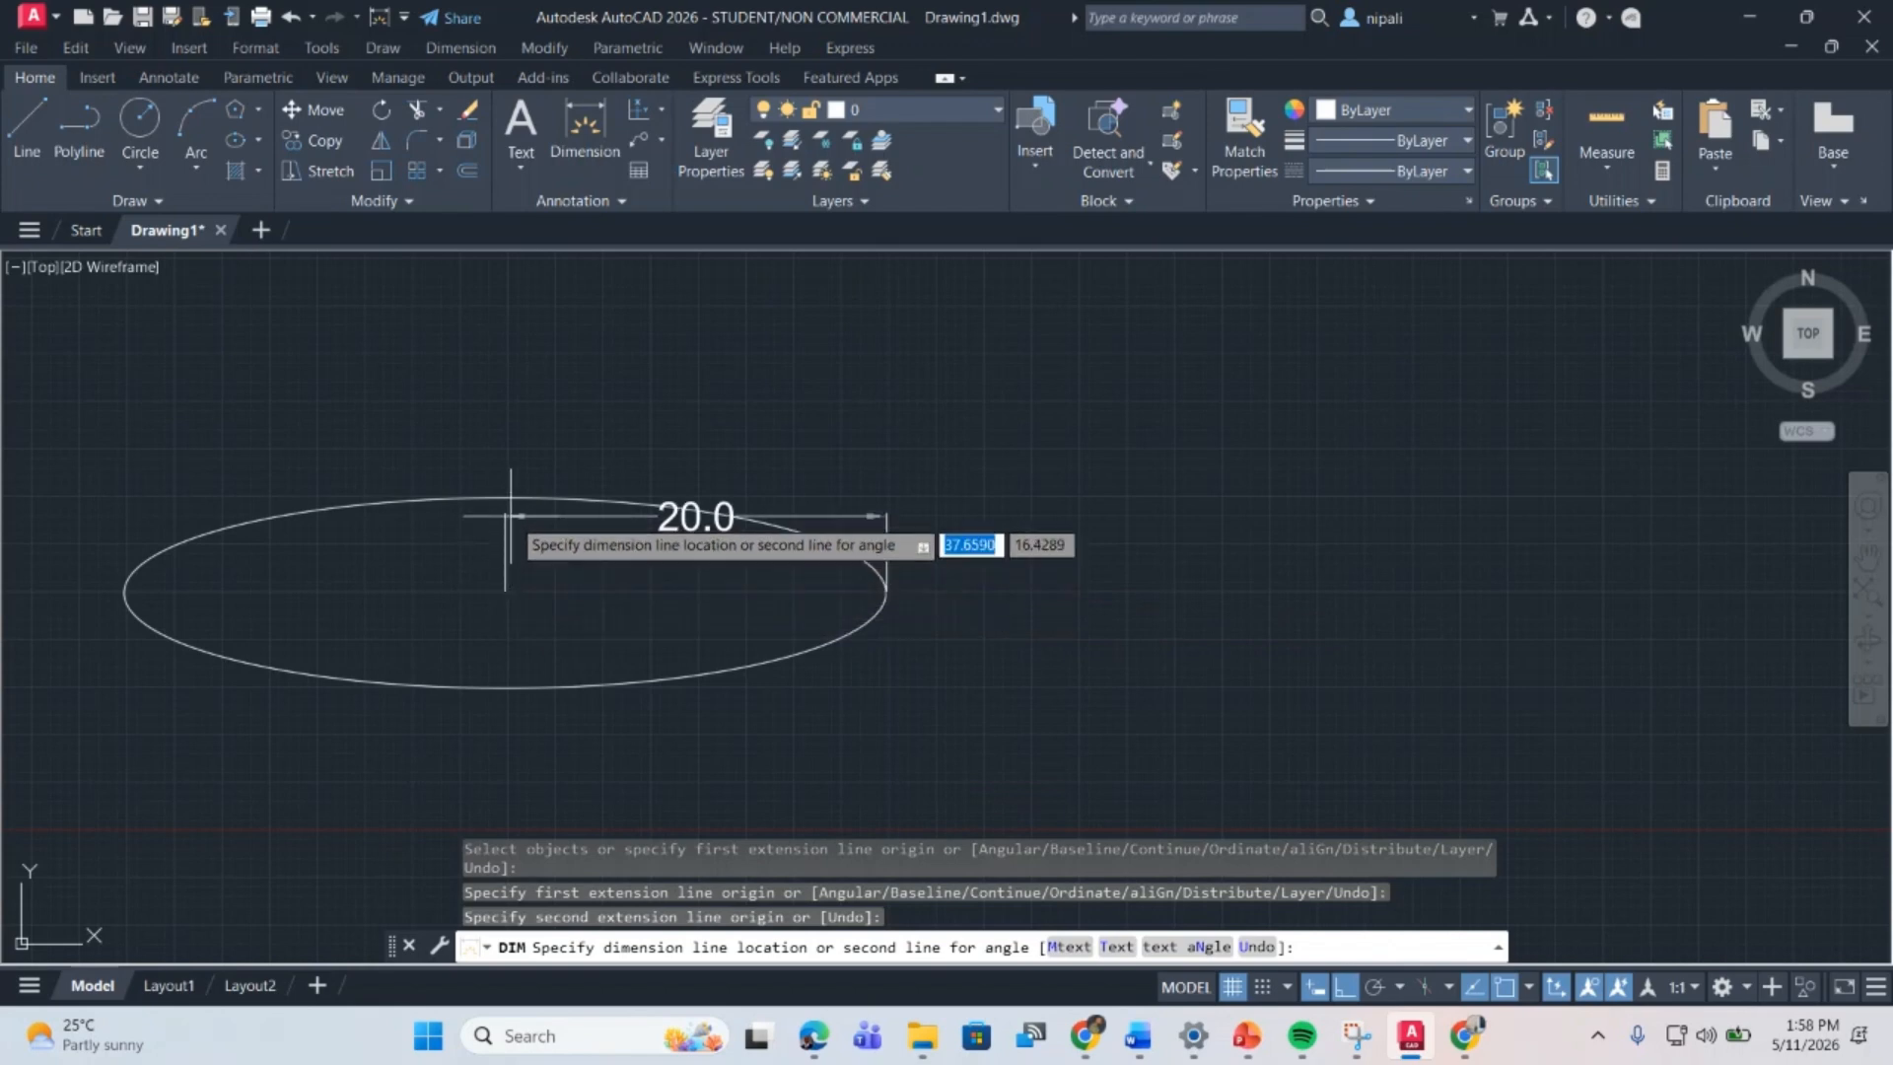
pyautogui.click(505, 592)
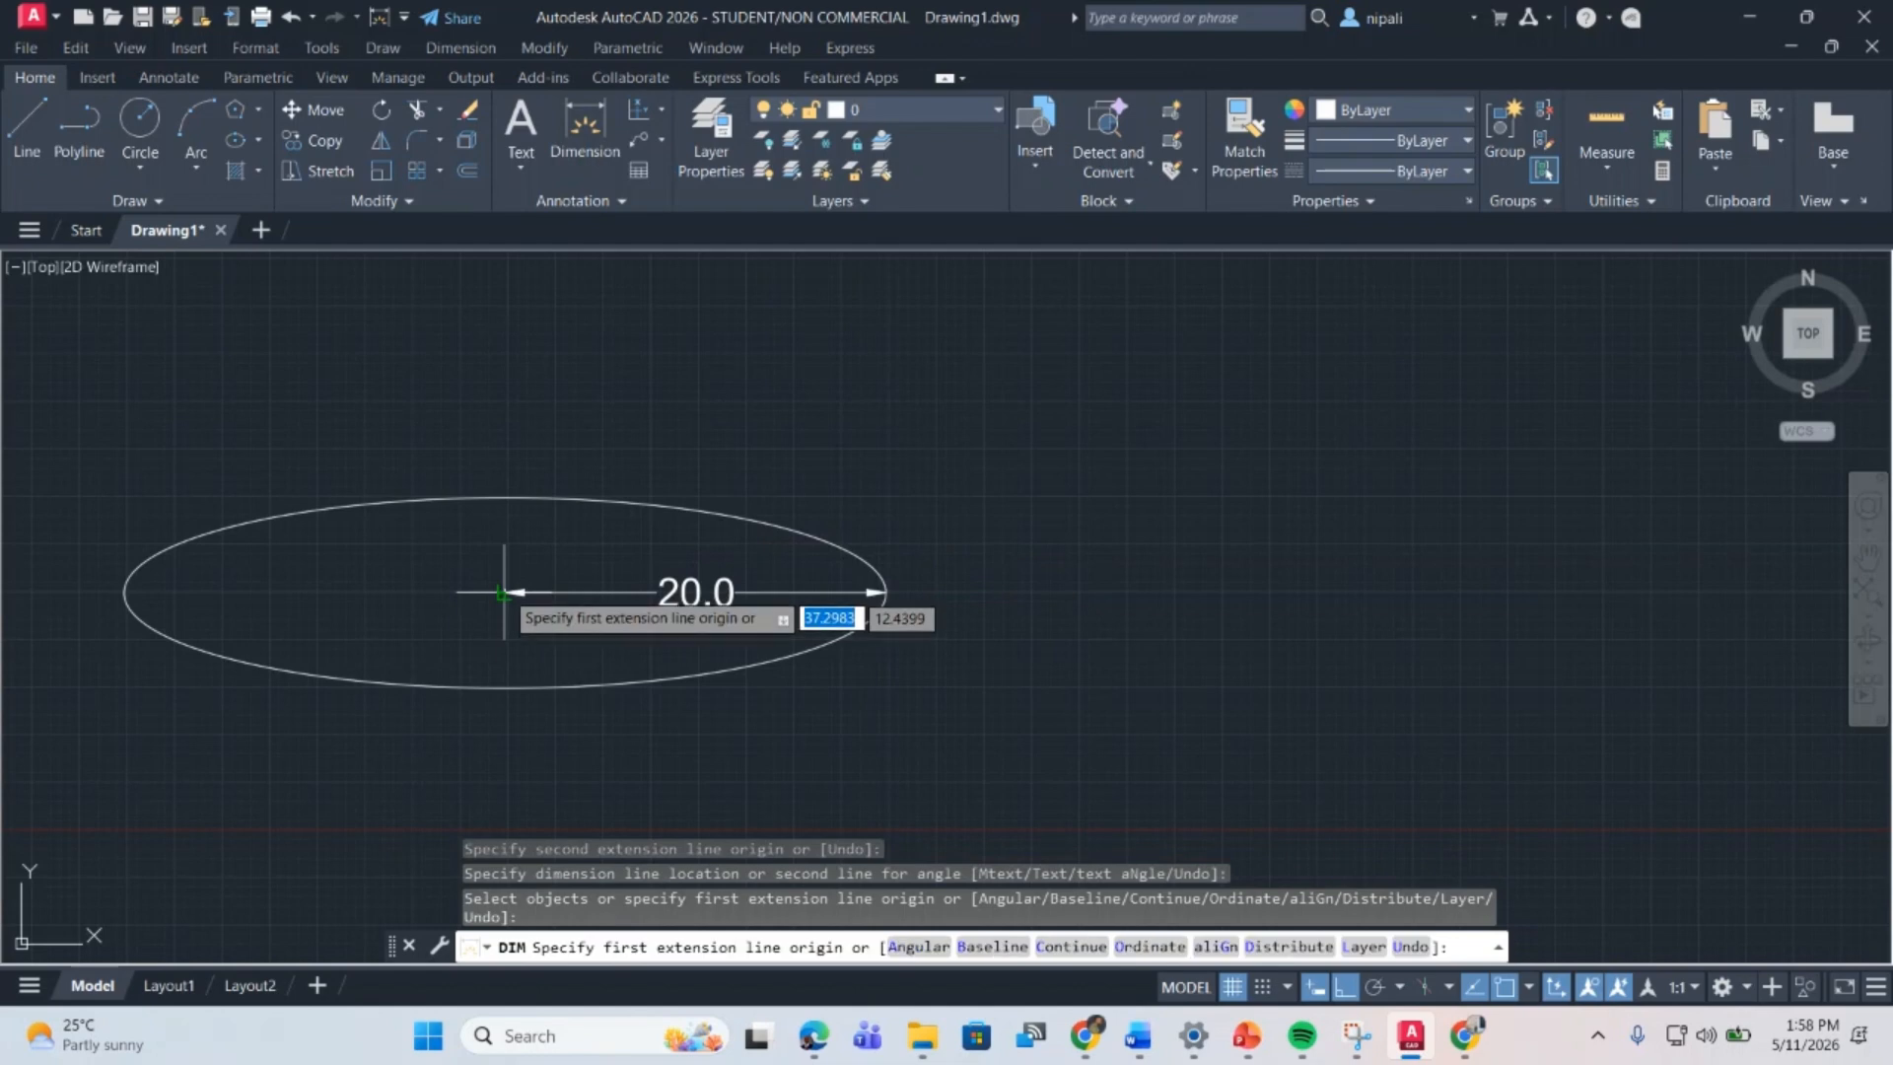
pyautogui.click(505, 497)
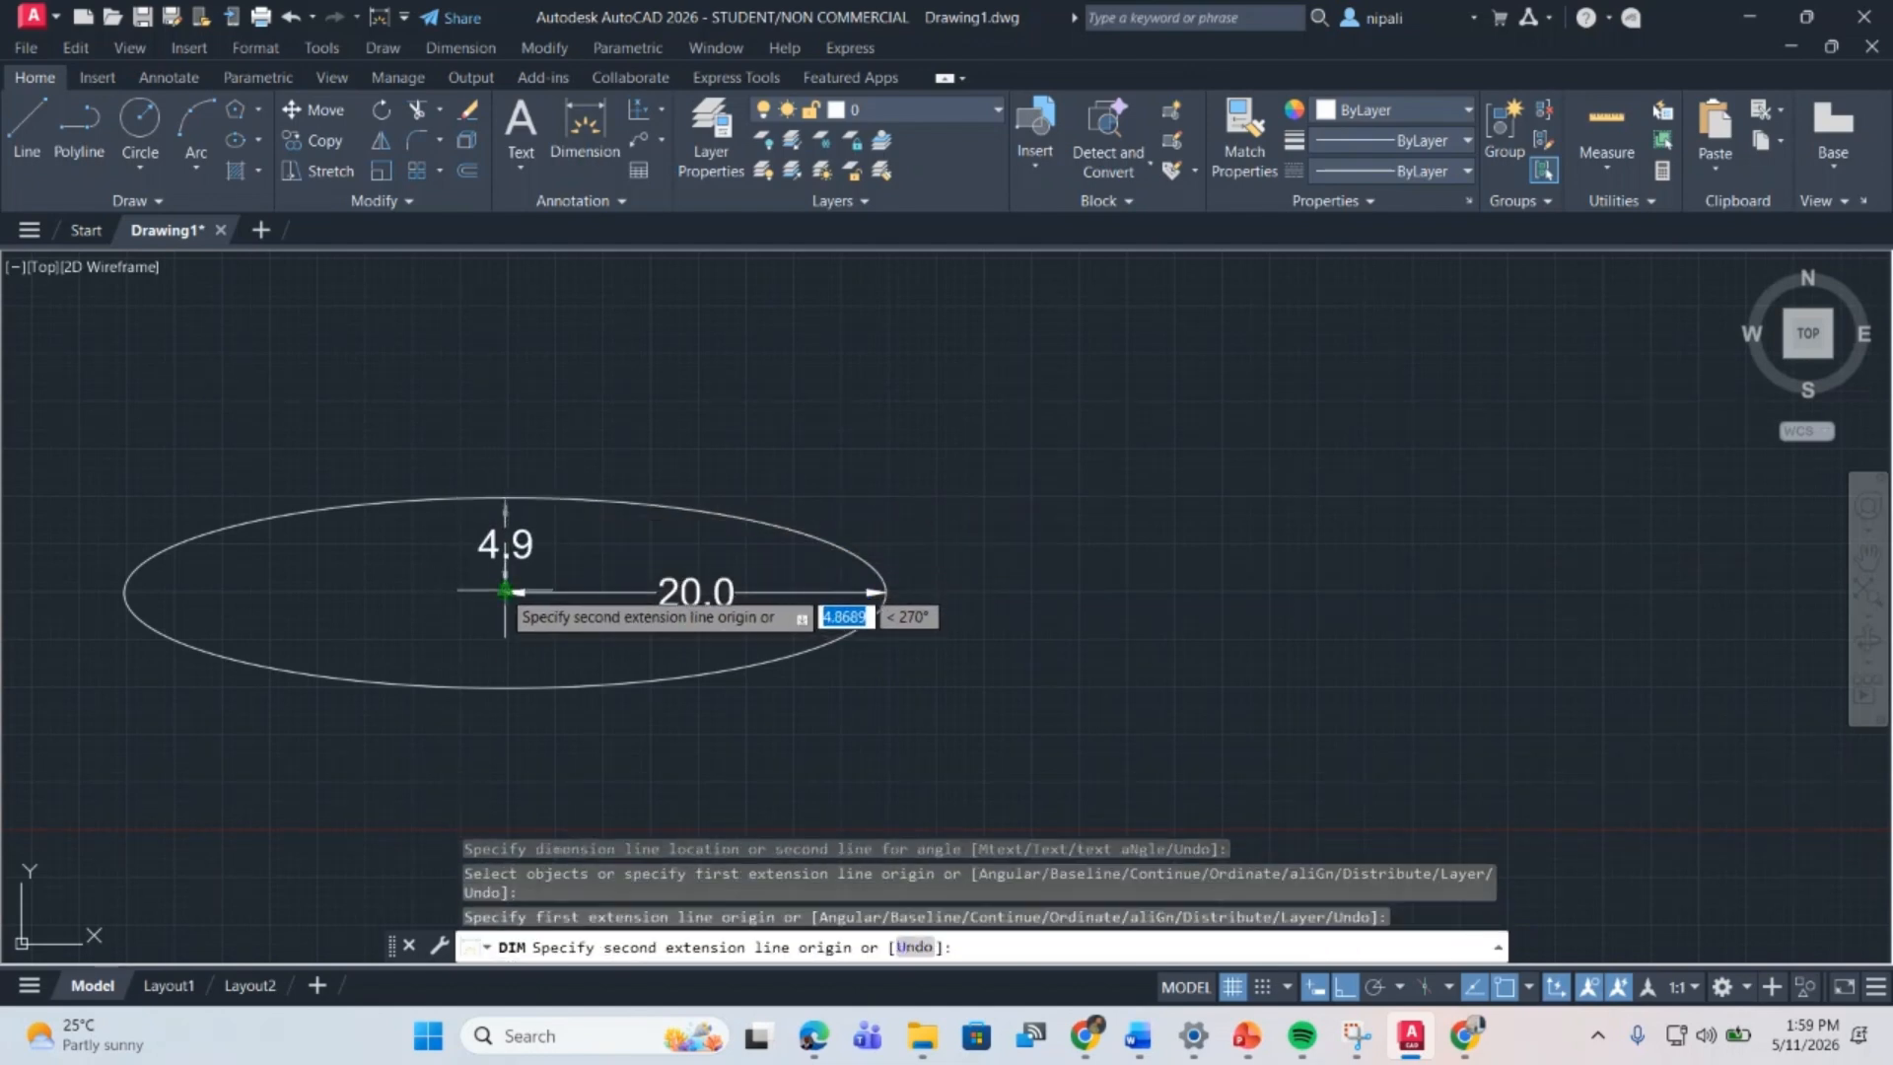
pyautogui.click(505, 593)
pyautogui.click(505, 593)
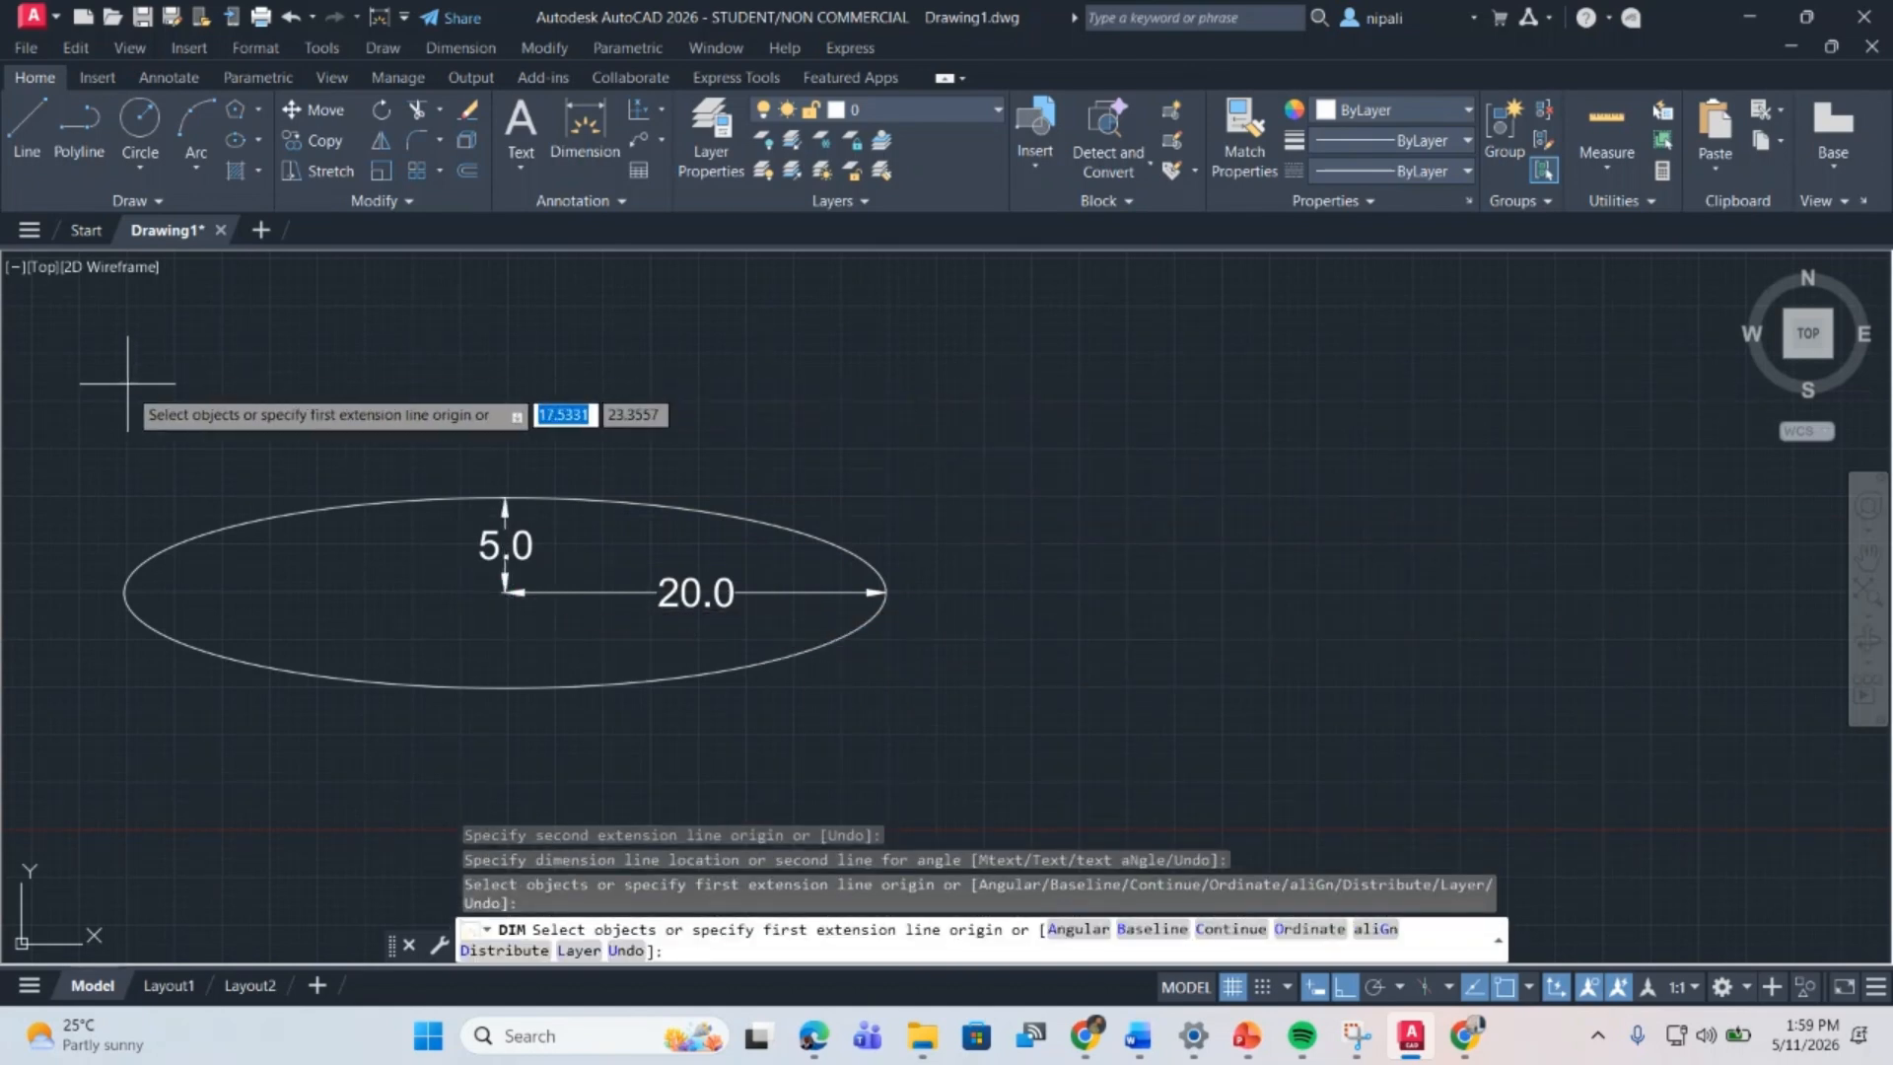
# Step: Draw a second ellipse right of the first with the Axis, End method, using a horizontal axis of 40 and other-axis distance of 10
pyautogui.scroll(-2, 127, 382)
pyautogui.scroll(2, 669, 379)
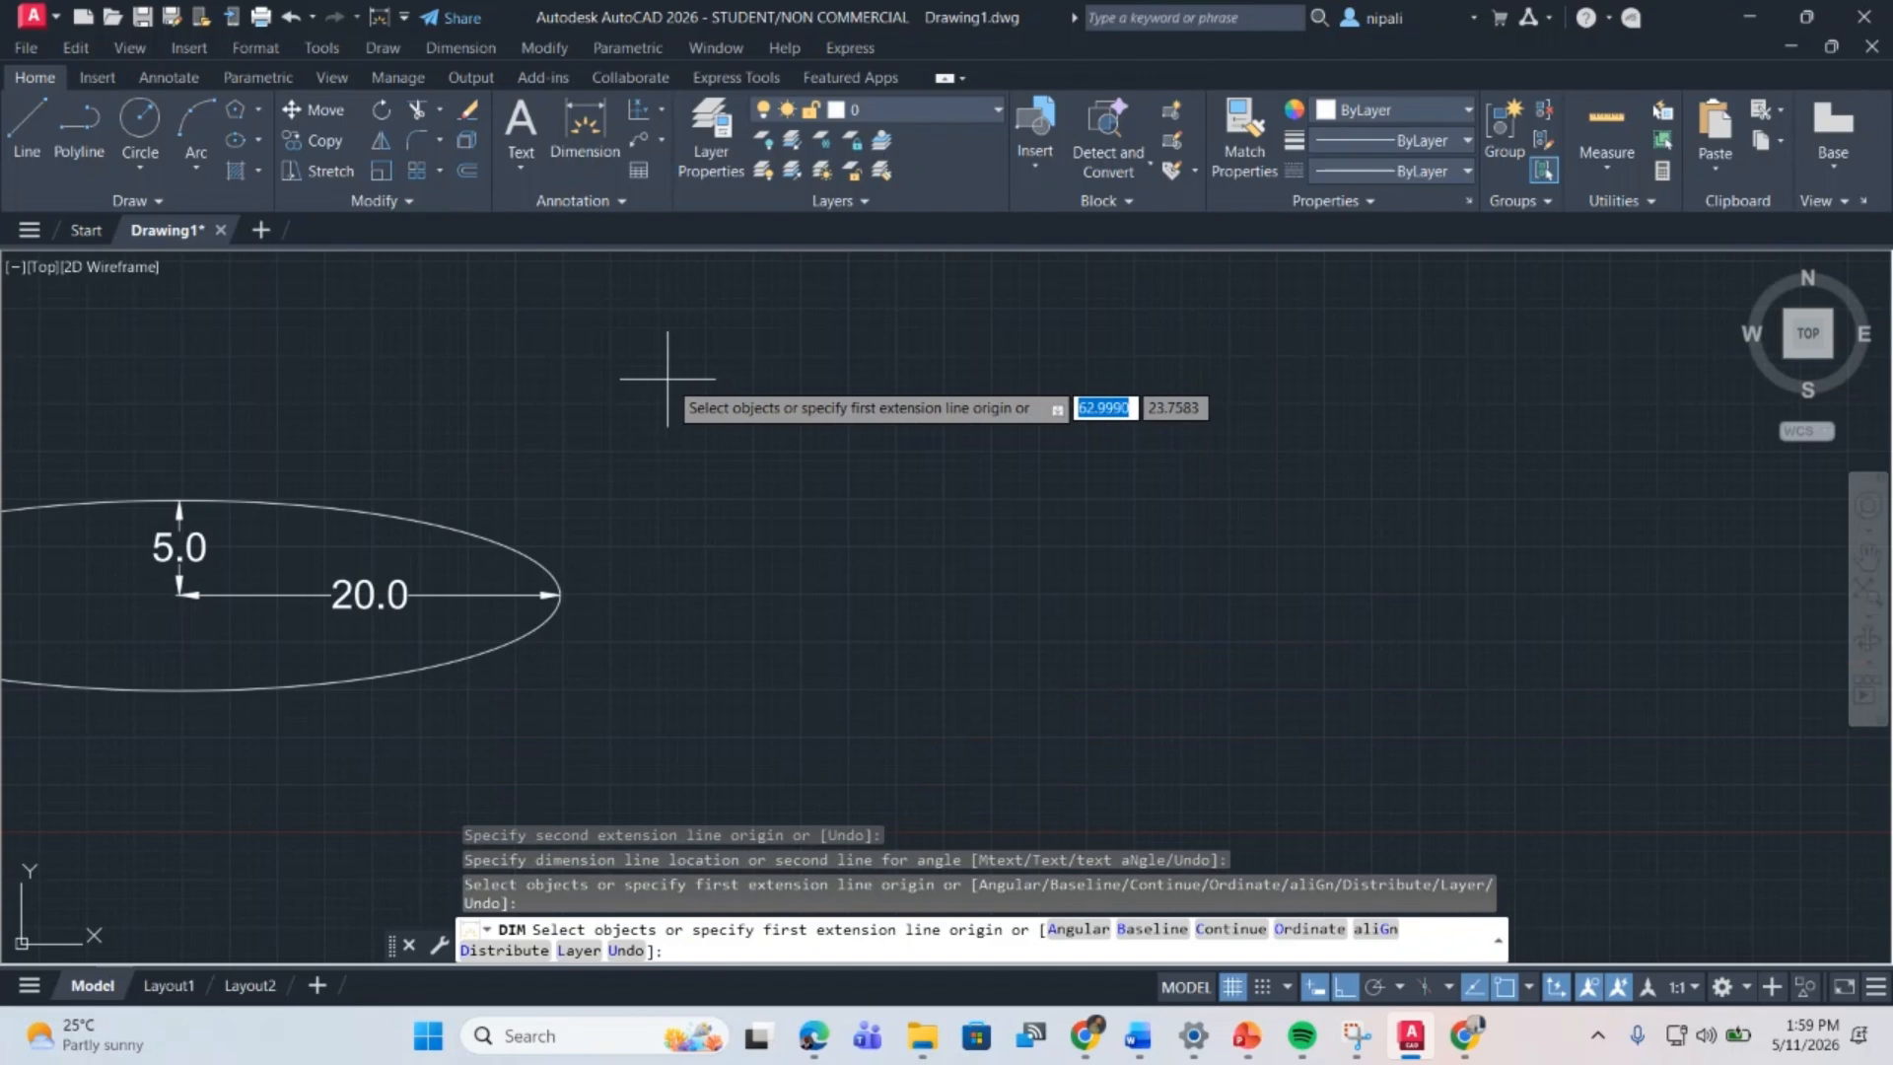
pyautogui.scroll(-2, 667, 378)
pyautogui.click(258, 142)
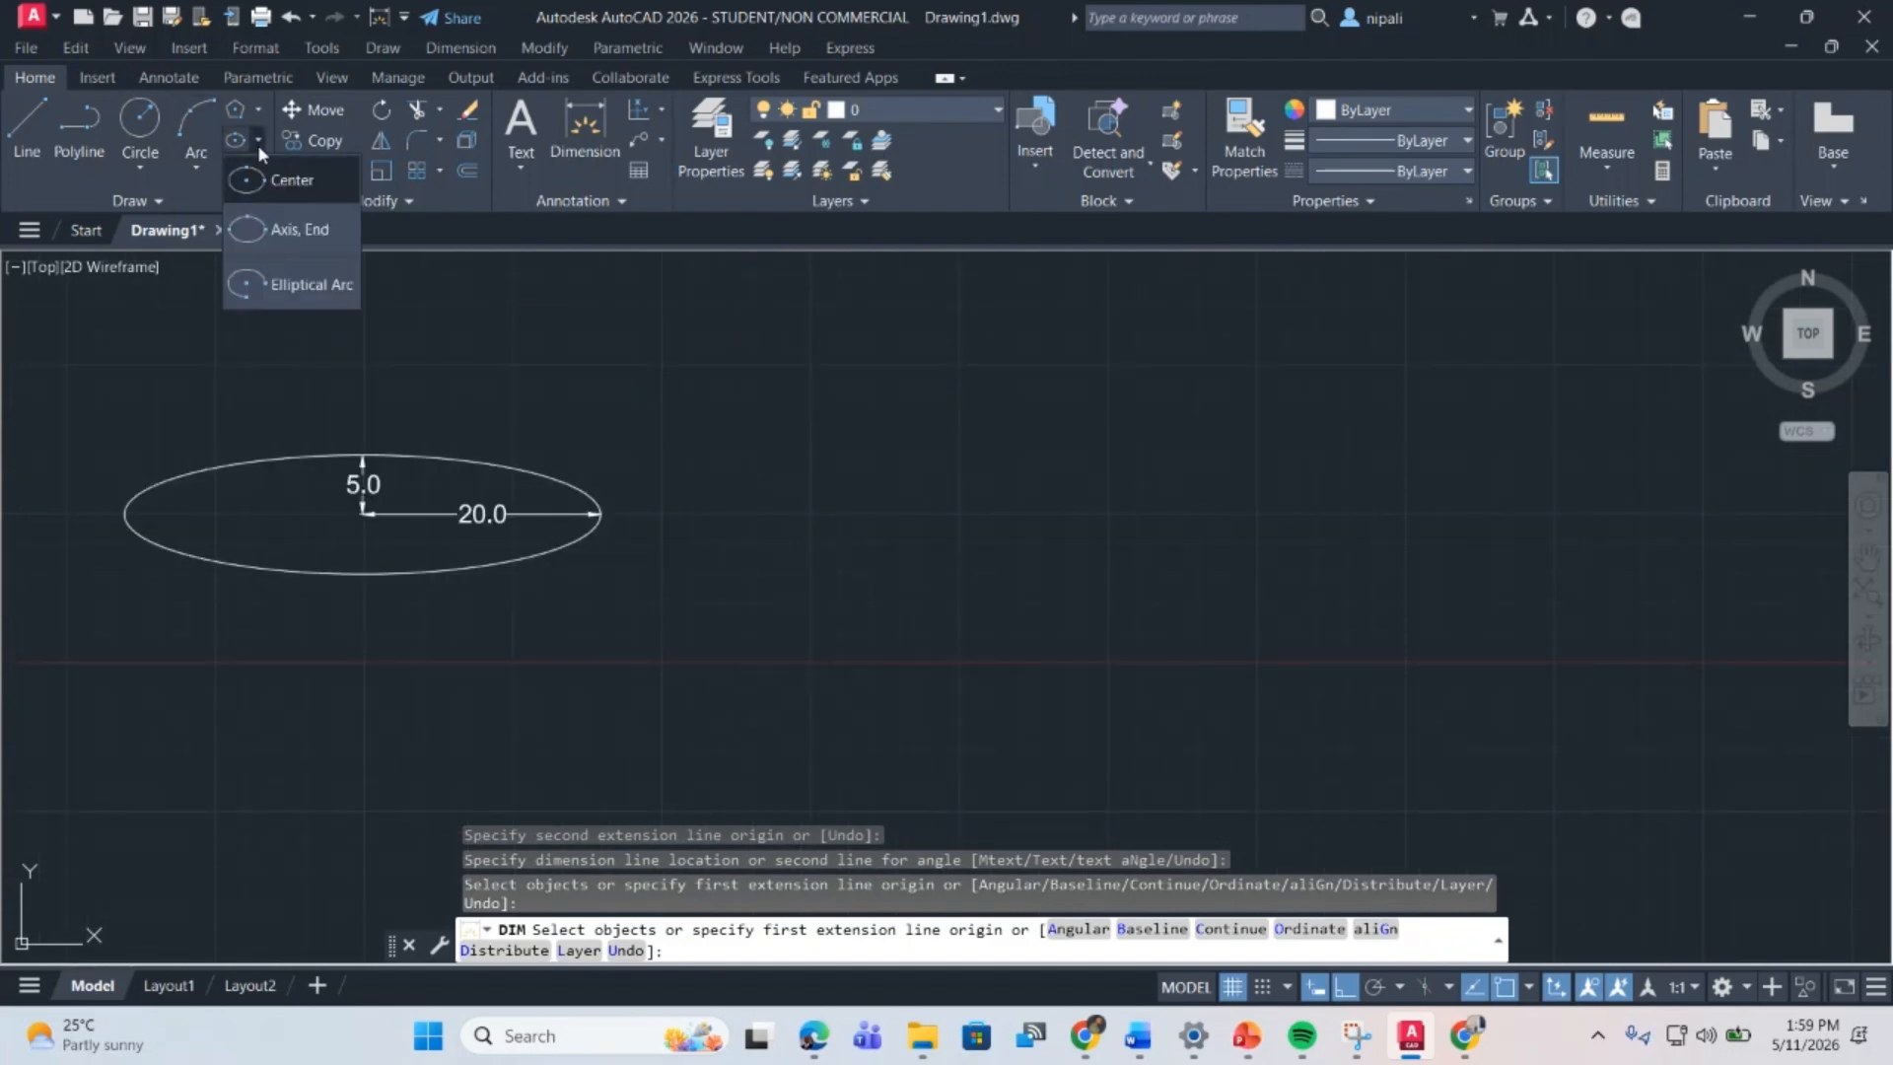
pyautogui.click(299, 229)
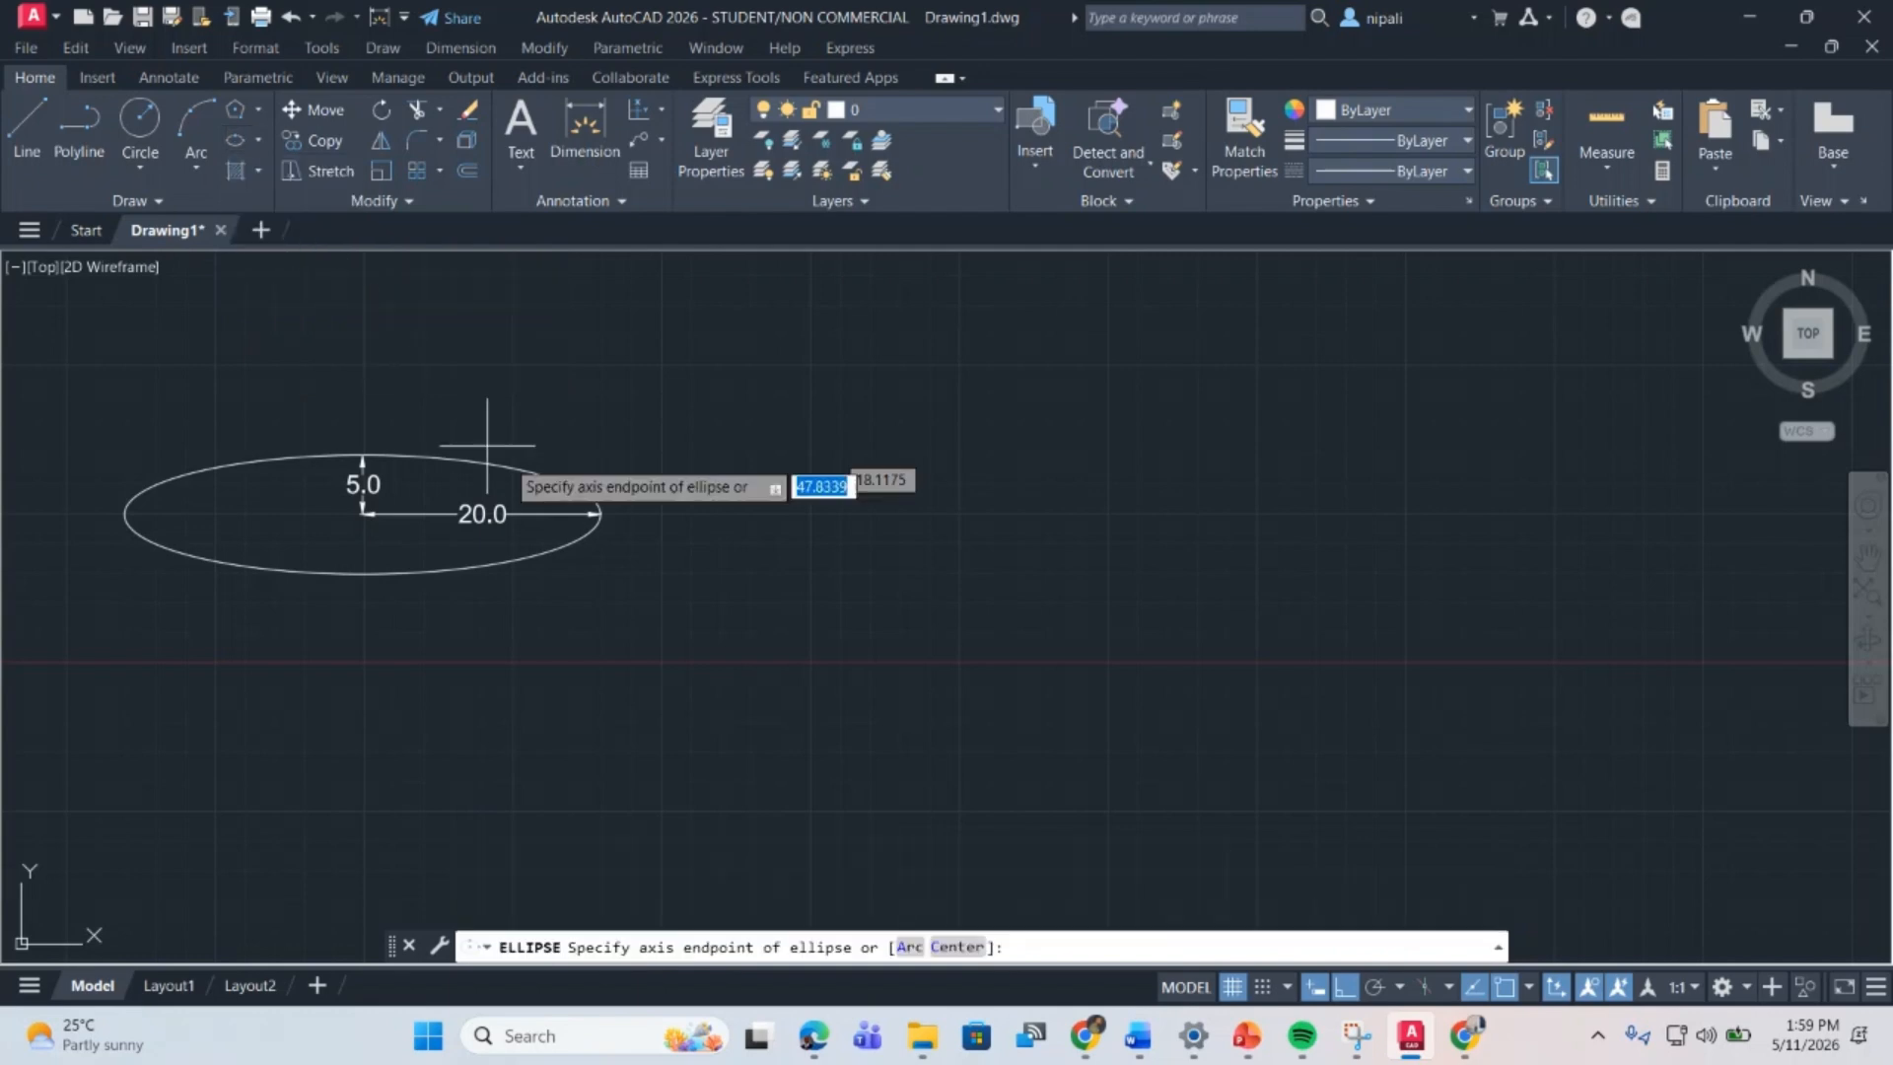
pyautogui.click(741, 511)
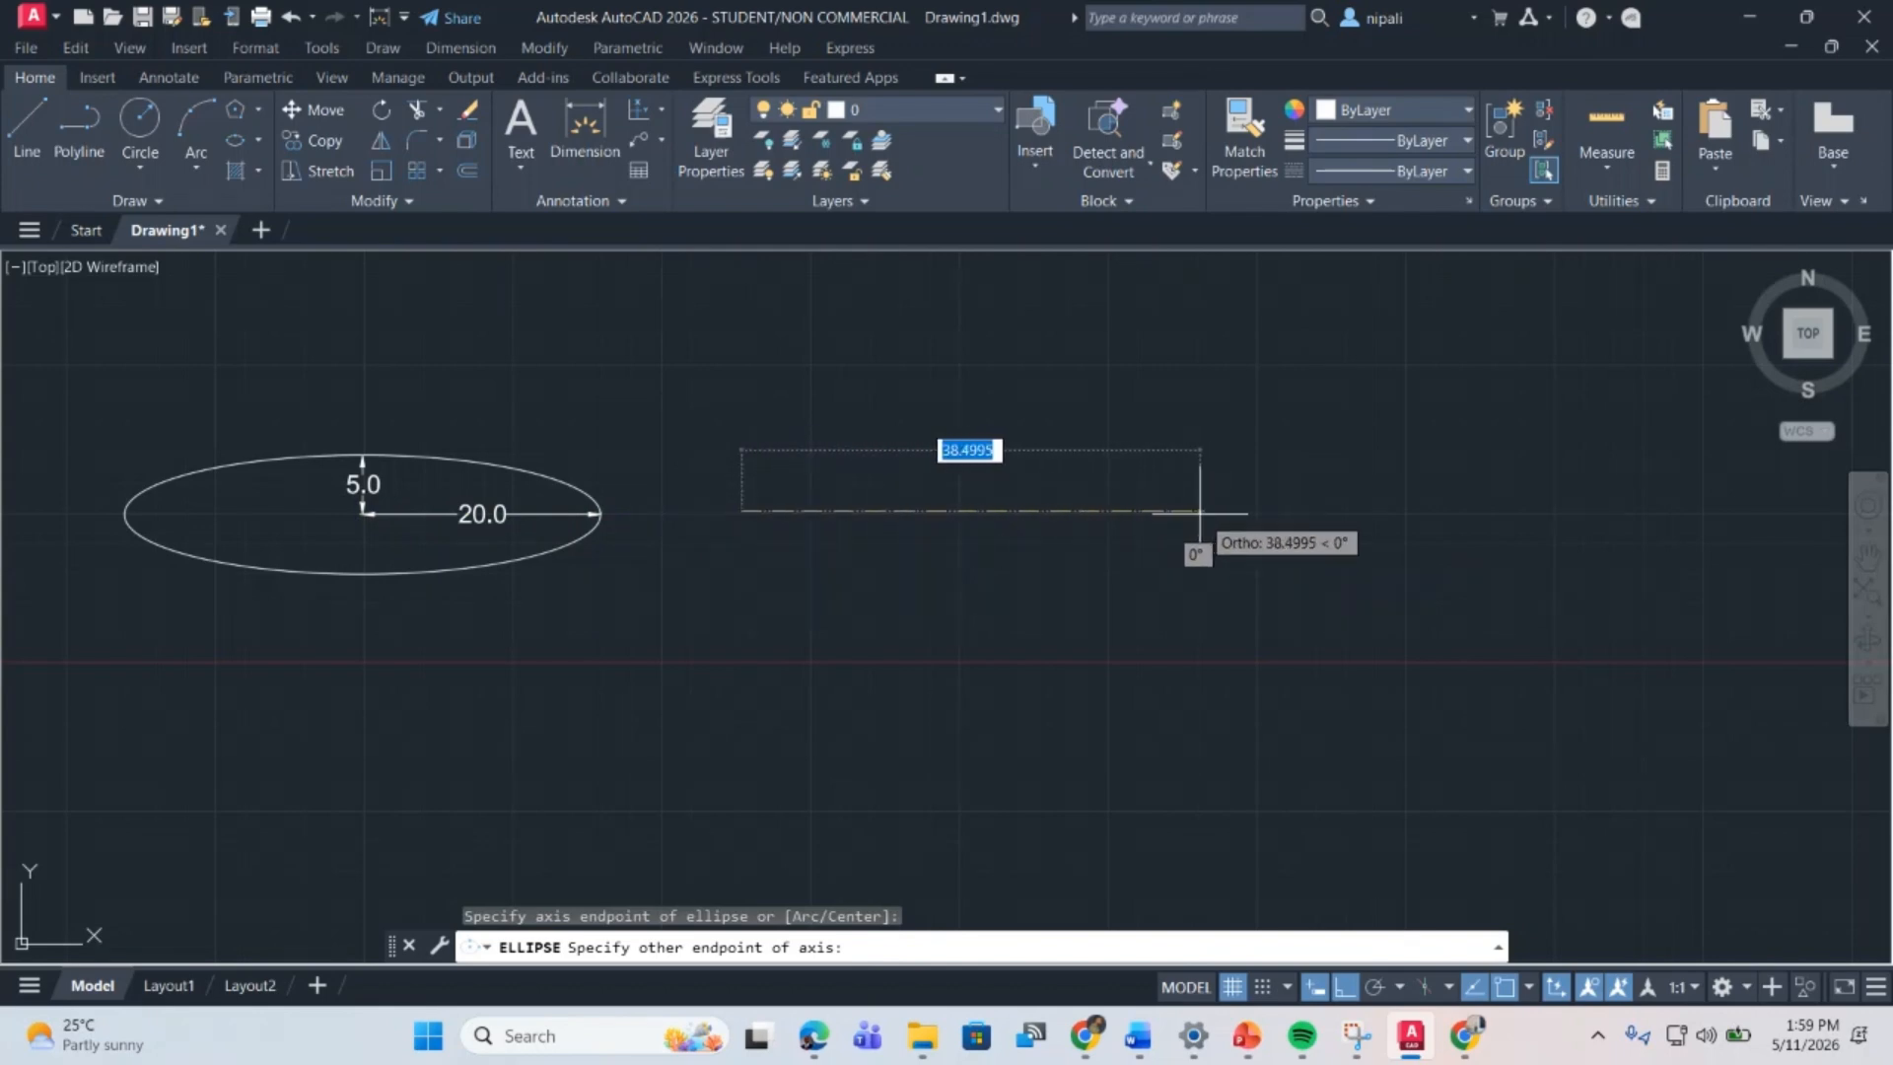
pyautogui.write('4')
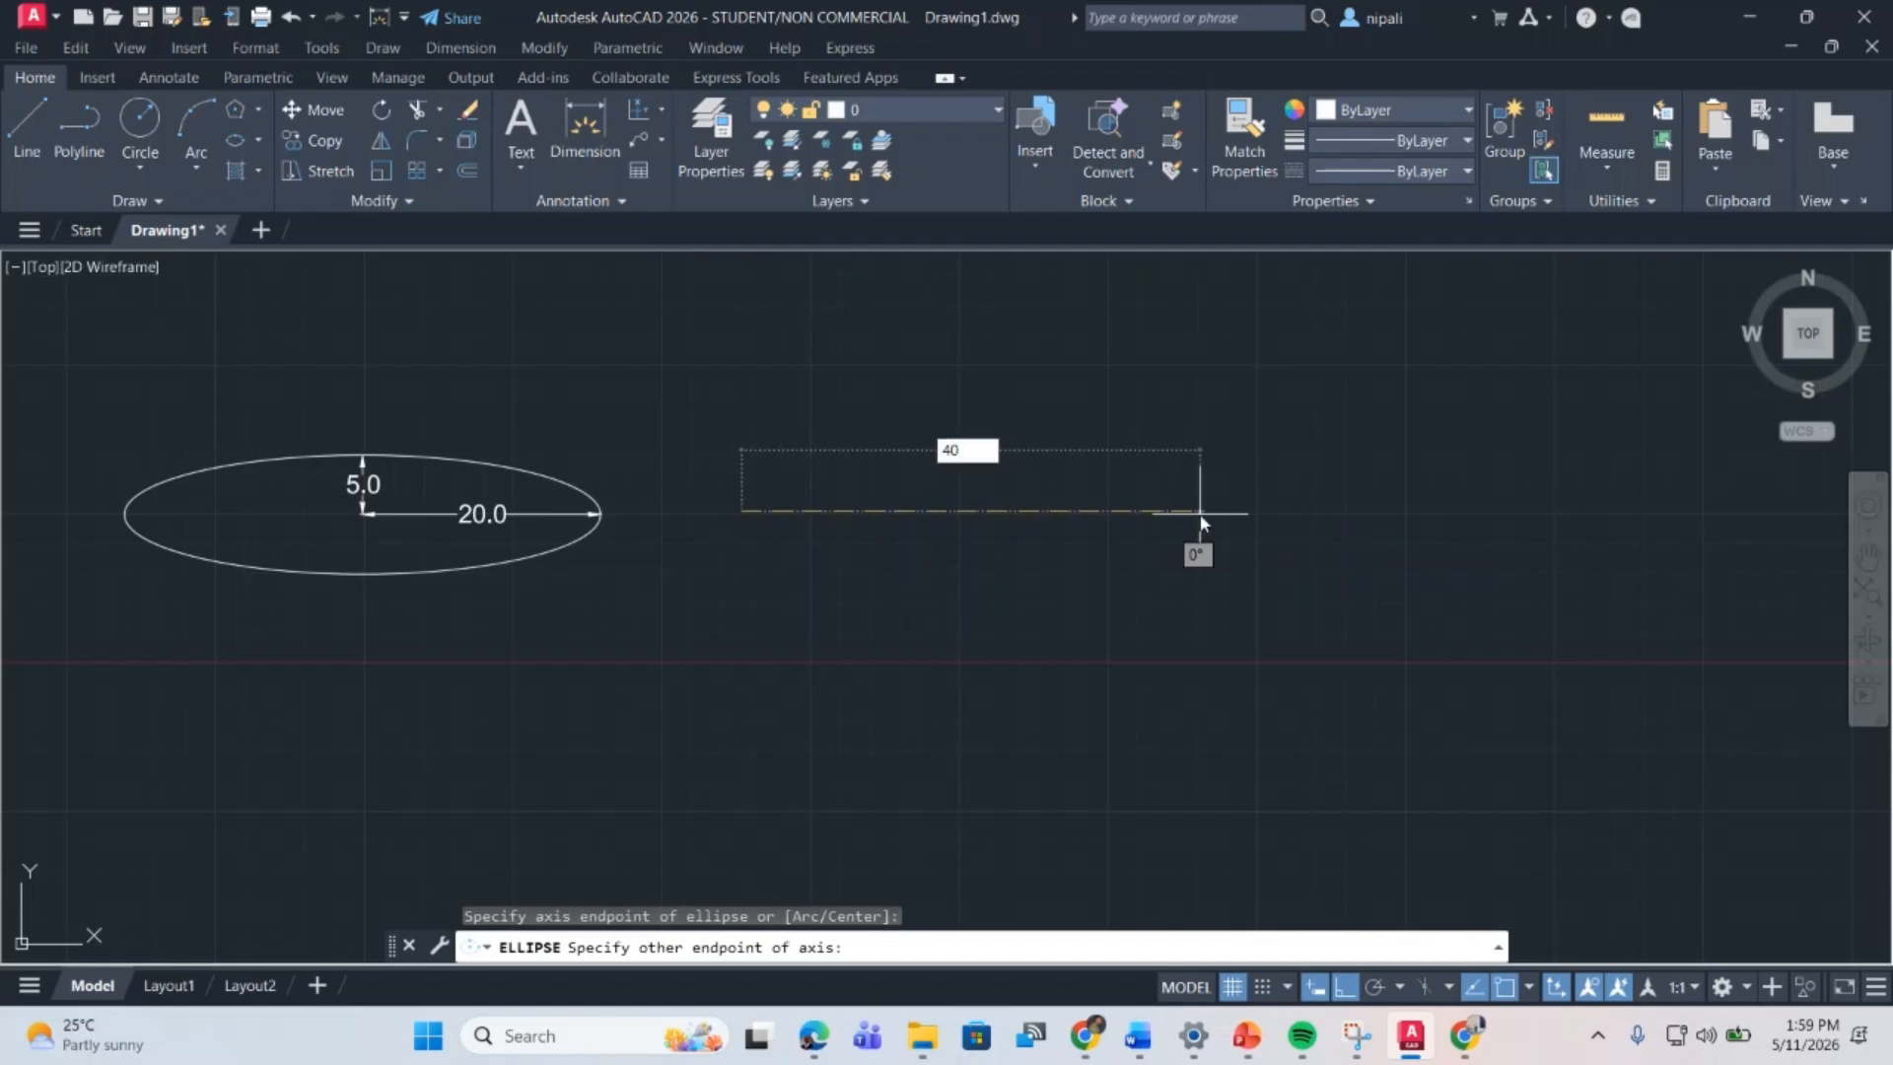
pyautogui.write('0')
pyautogui.press('Return')
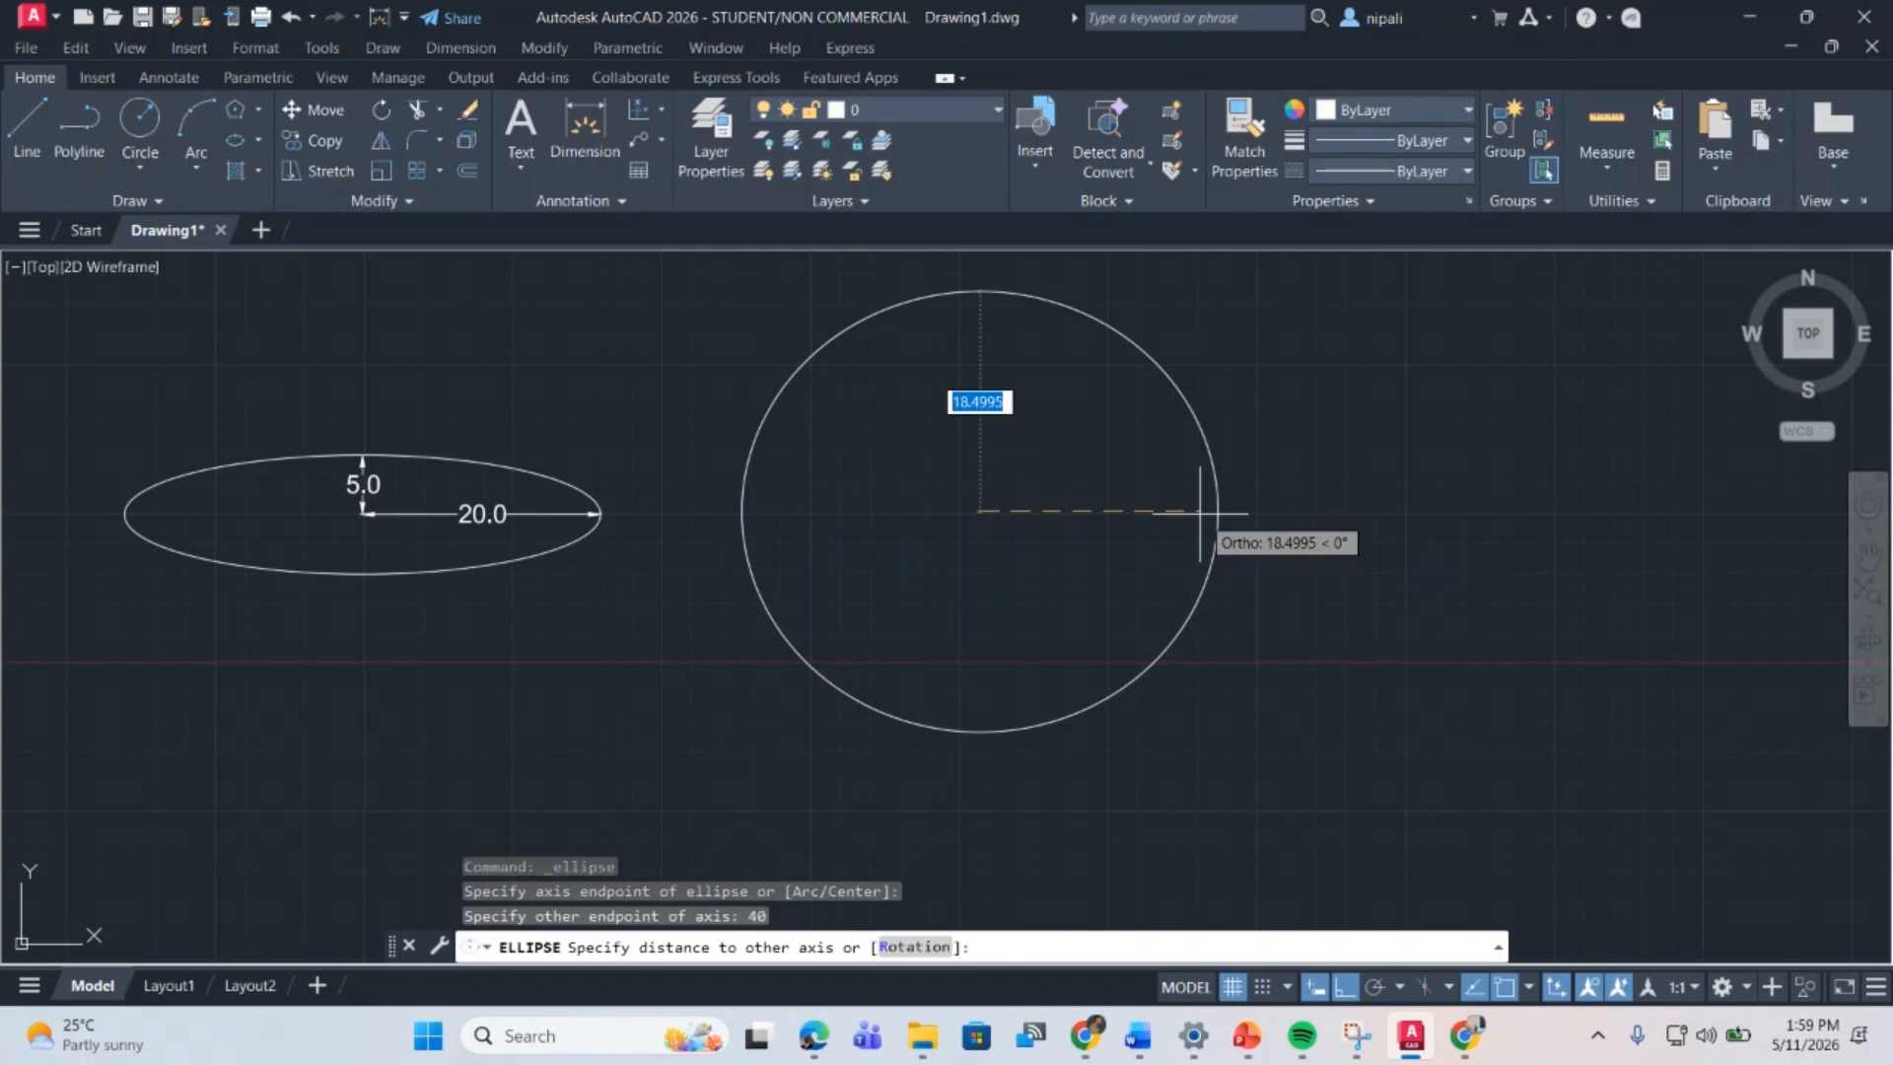
pyautogui.write('10')
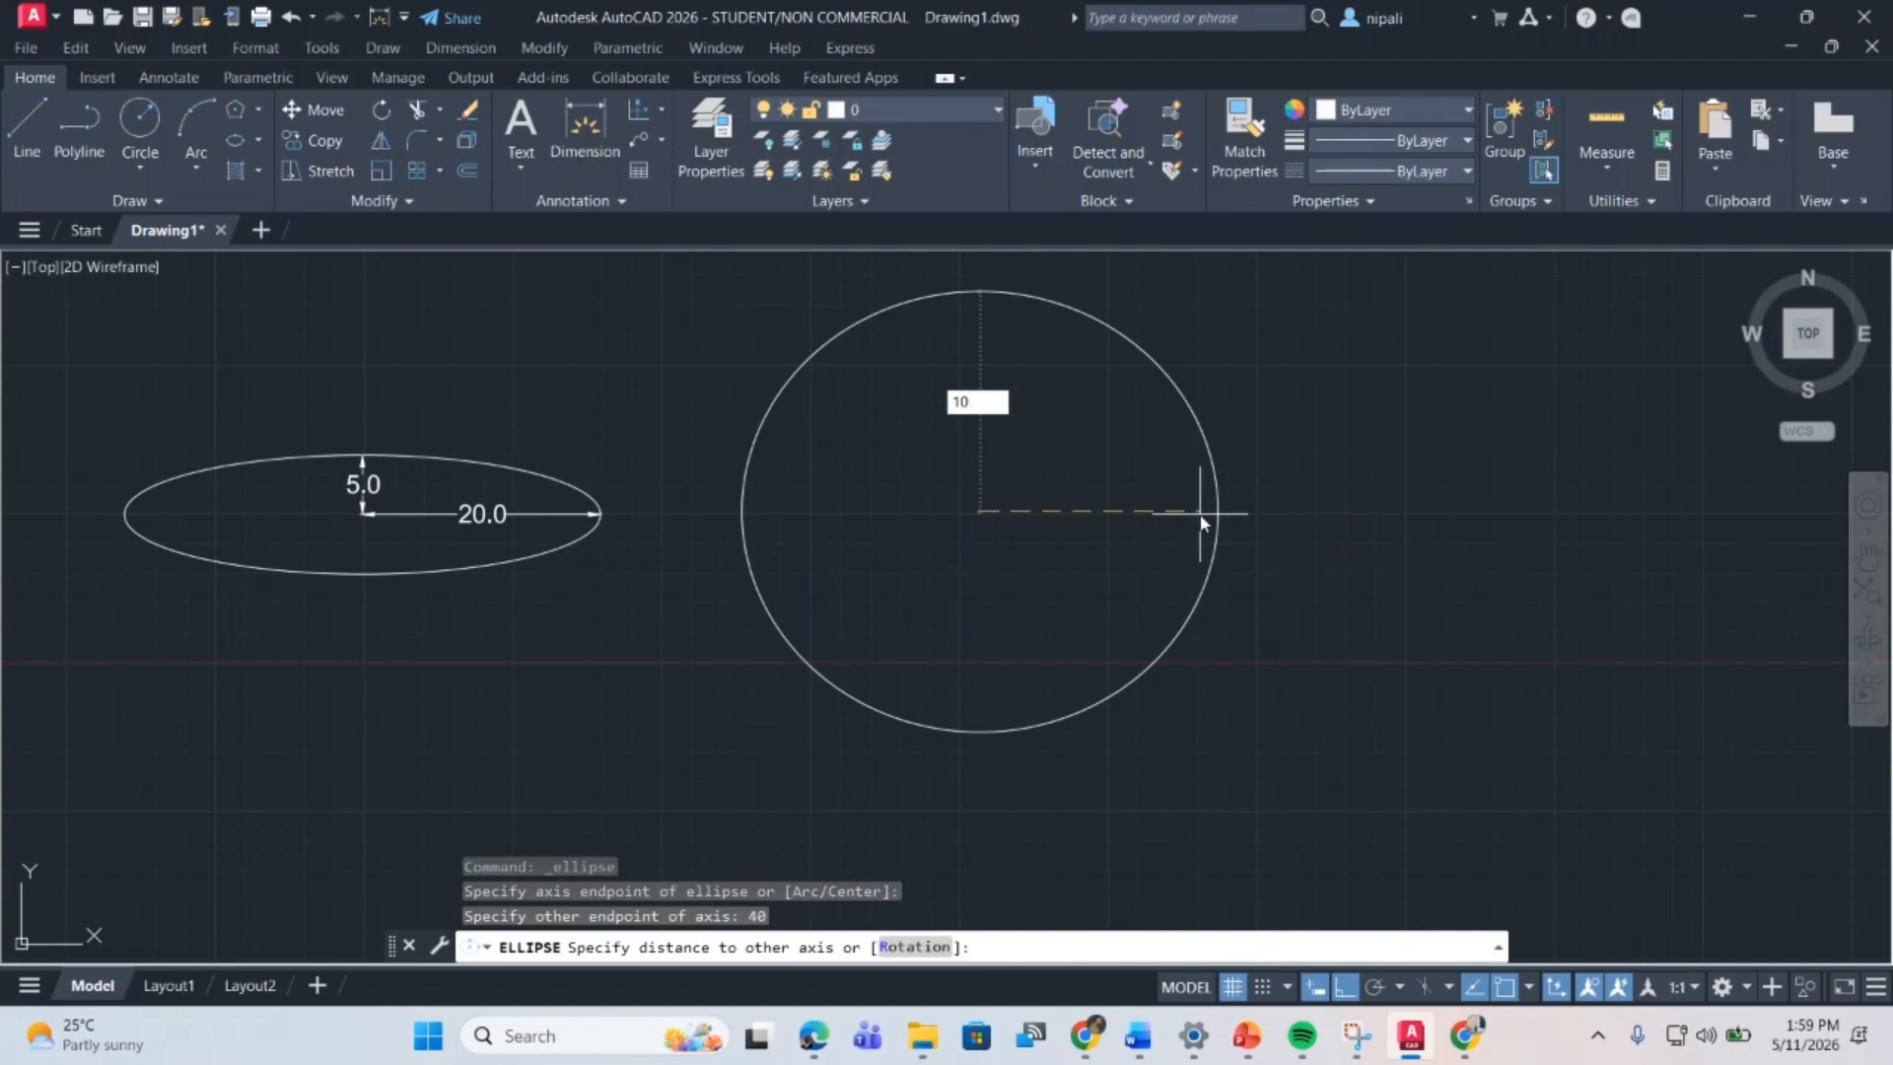
pyautogui.press('Return')
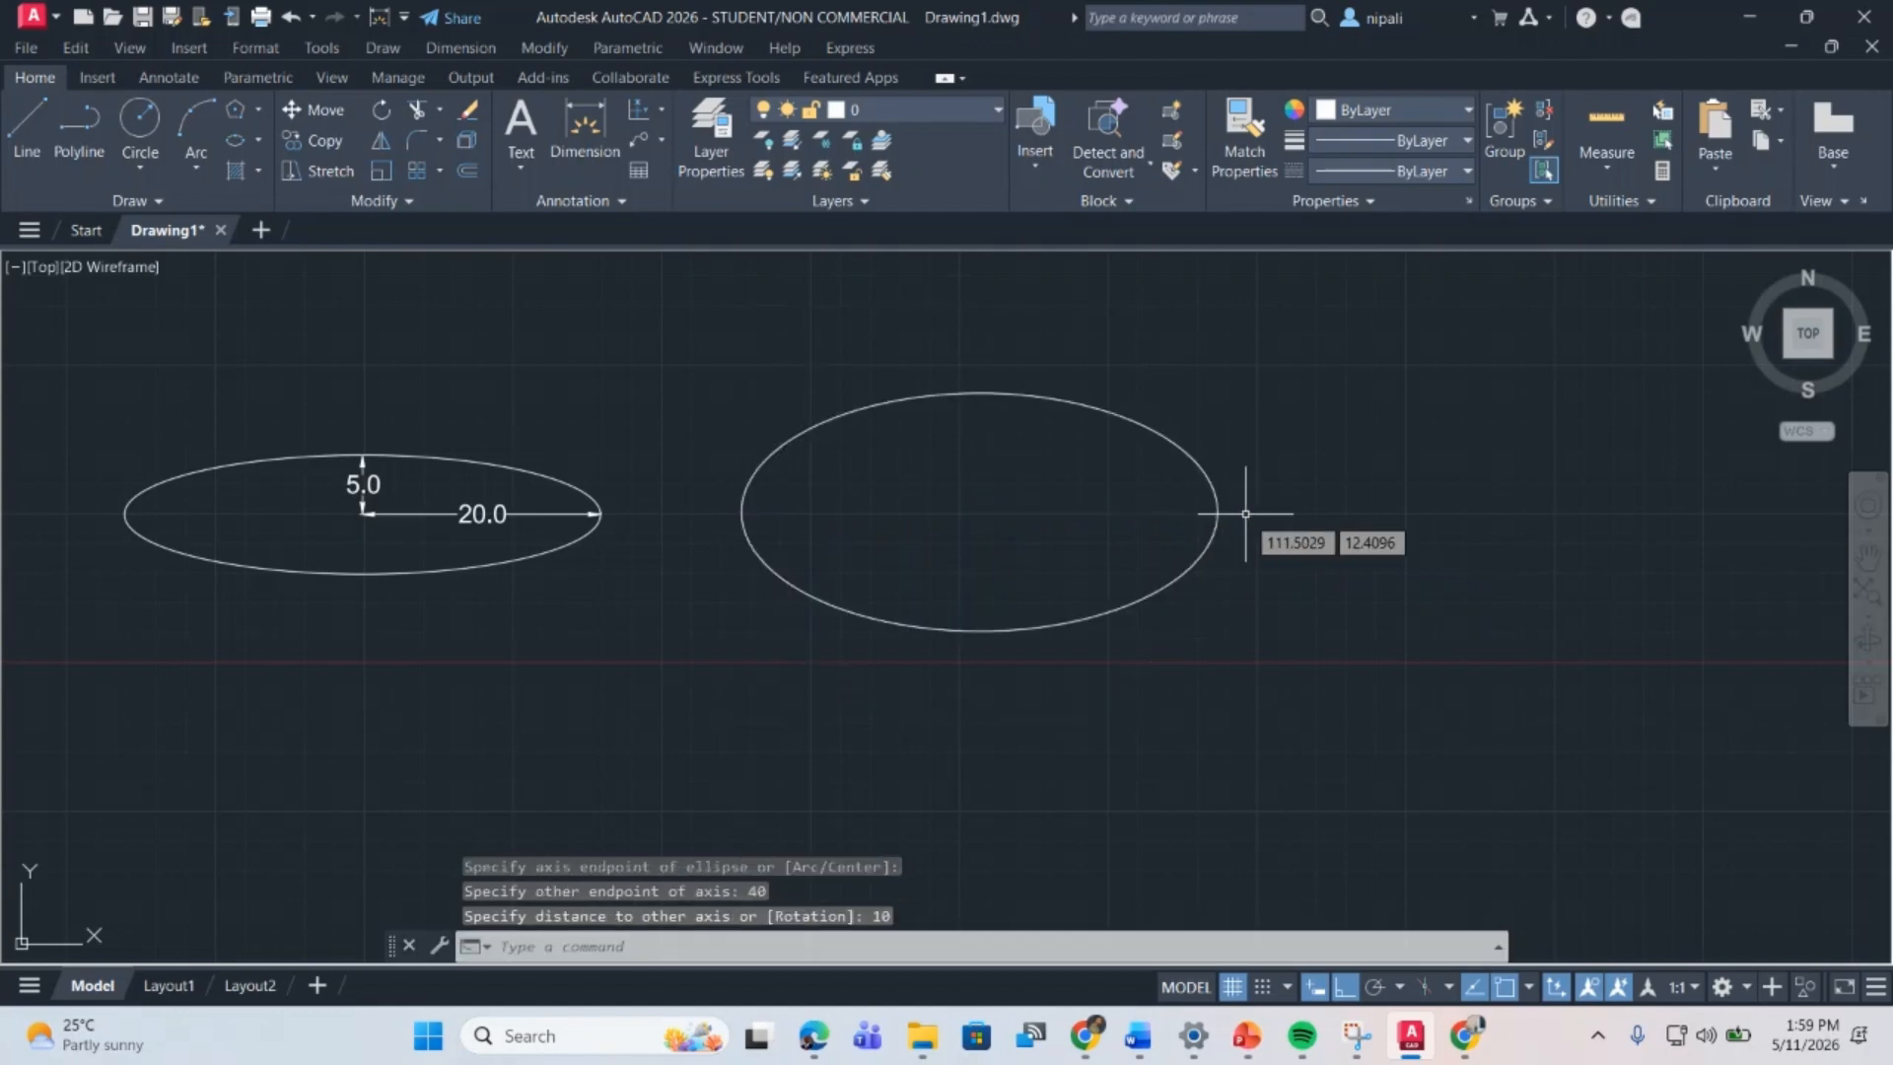
# Step: Dimension the second ellipse's right horizontal and upper vertical semi-axes, placing both dimension lines through its center
pyautogui.click(573, 135)
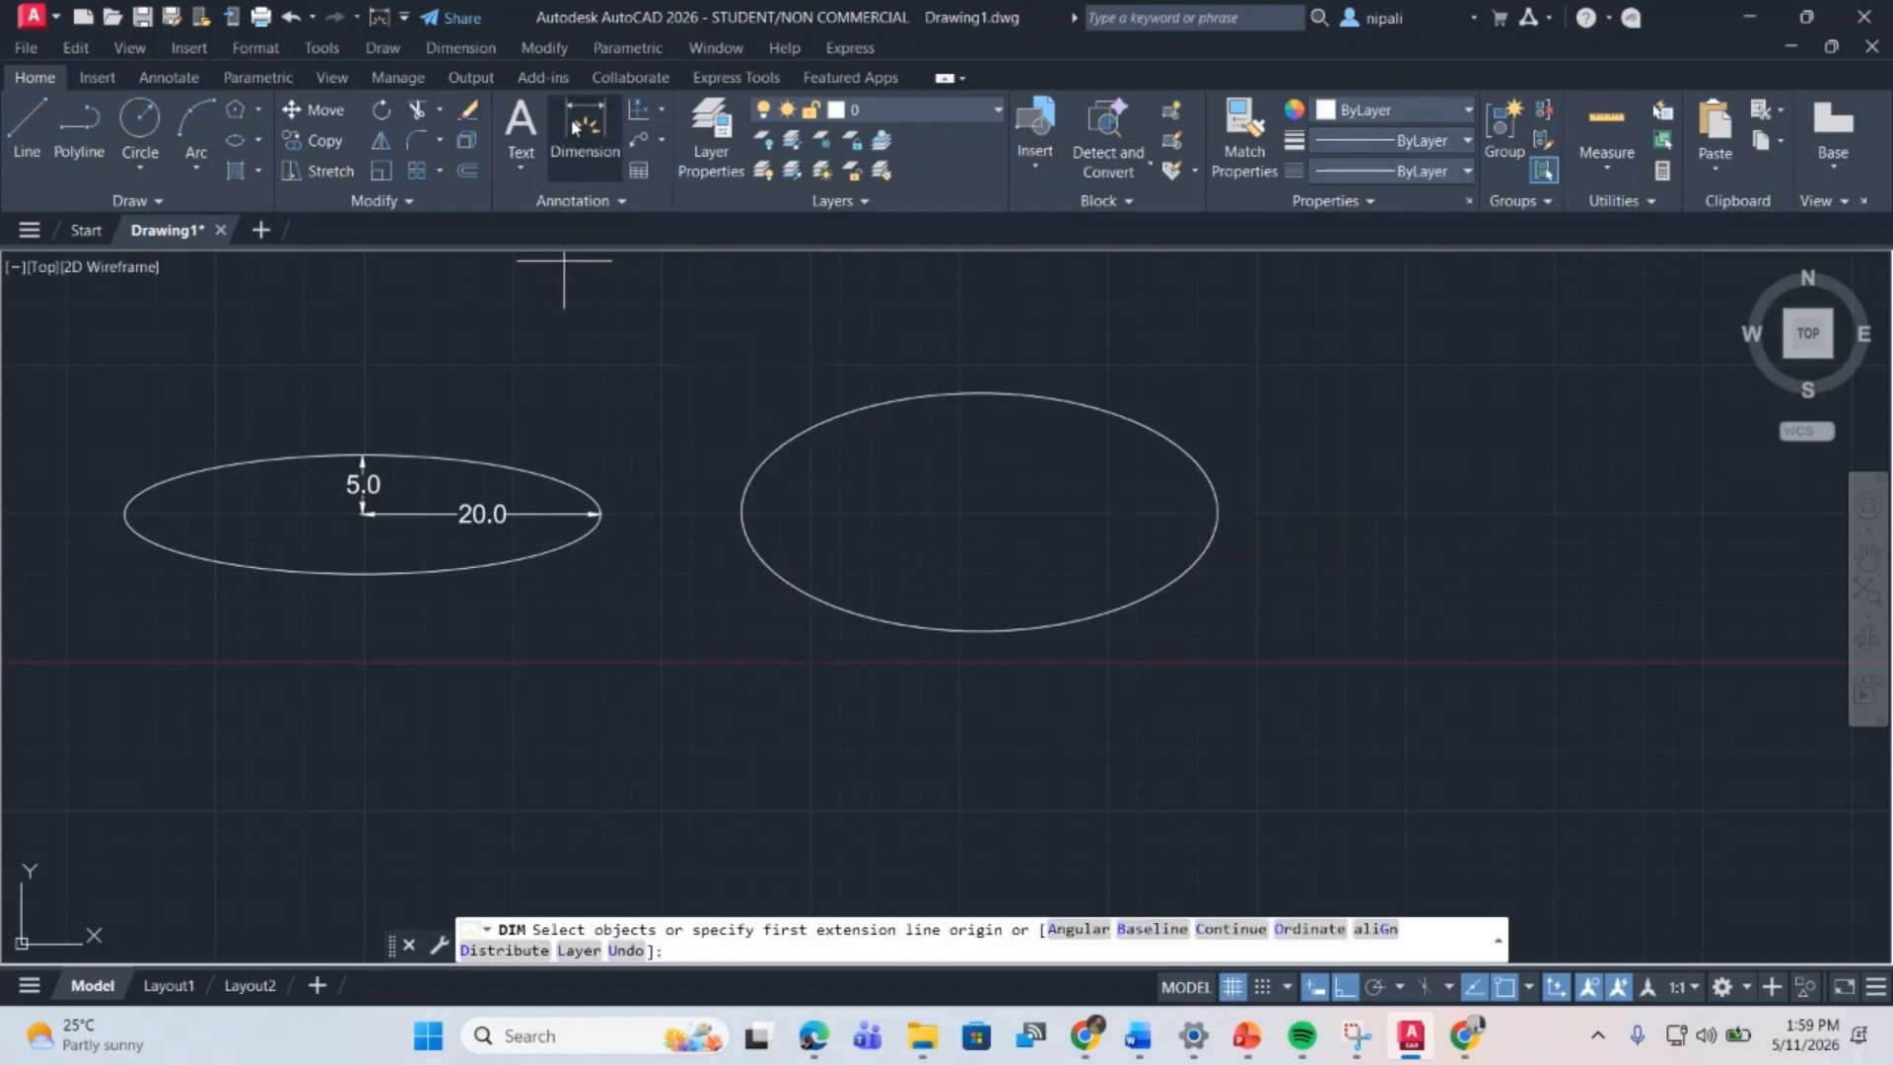
pyautogui.click(1218, 510)
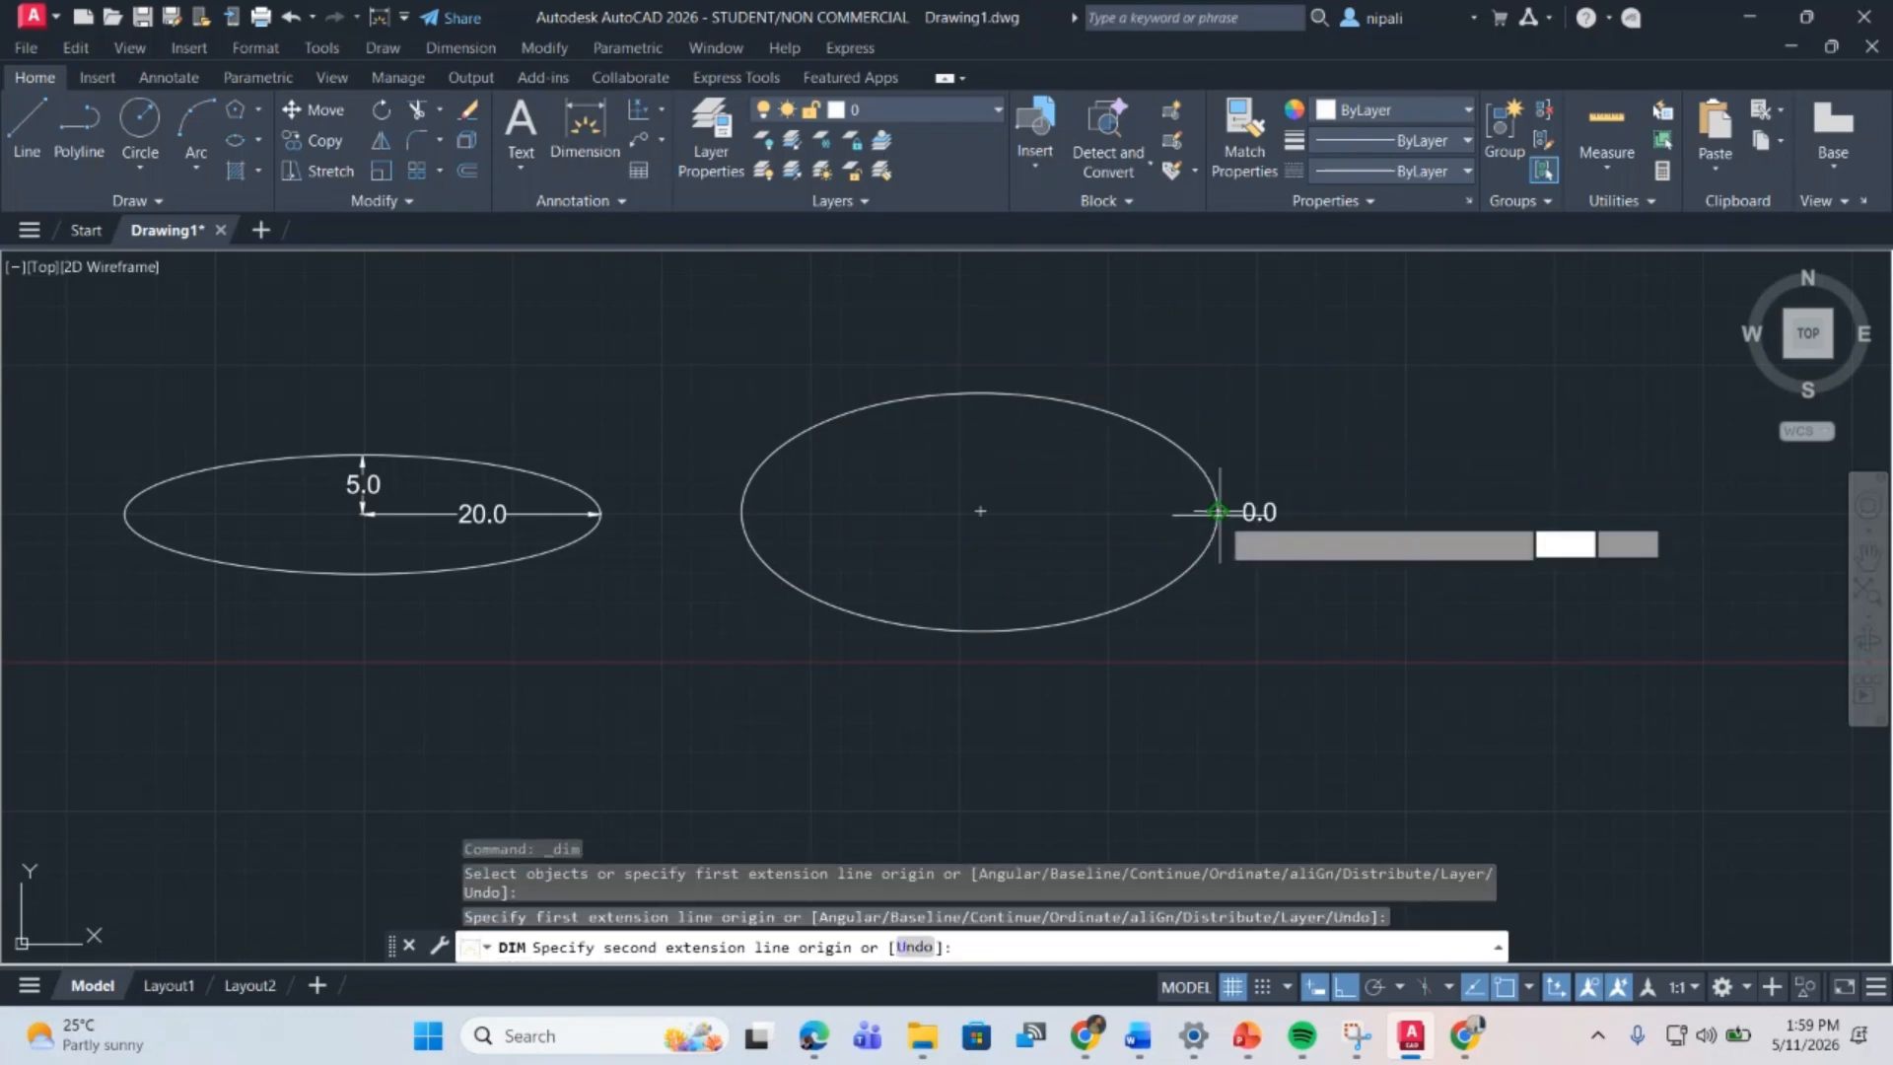
pyautogui.click(980, 511)
pyautogui.click(983, 511)
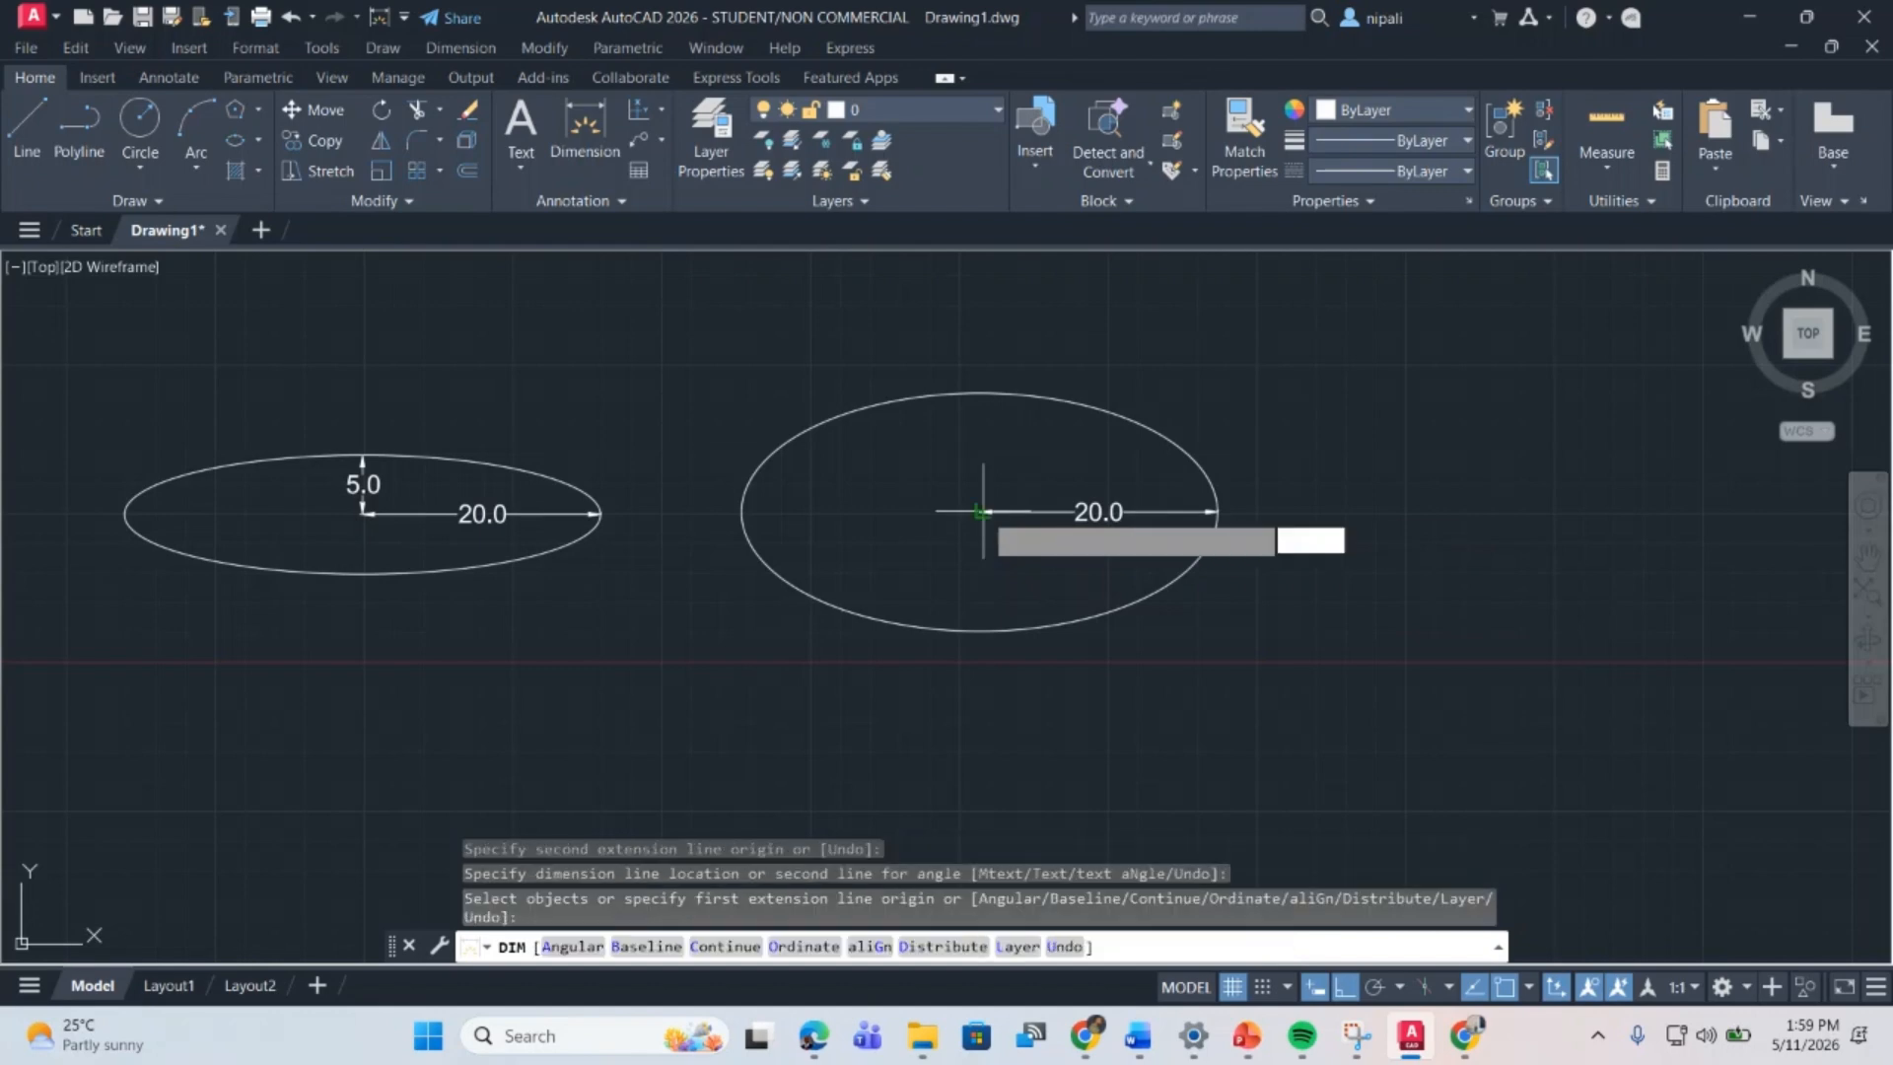
pyautogui.click(980, 391)
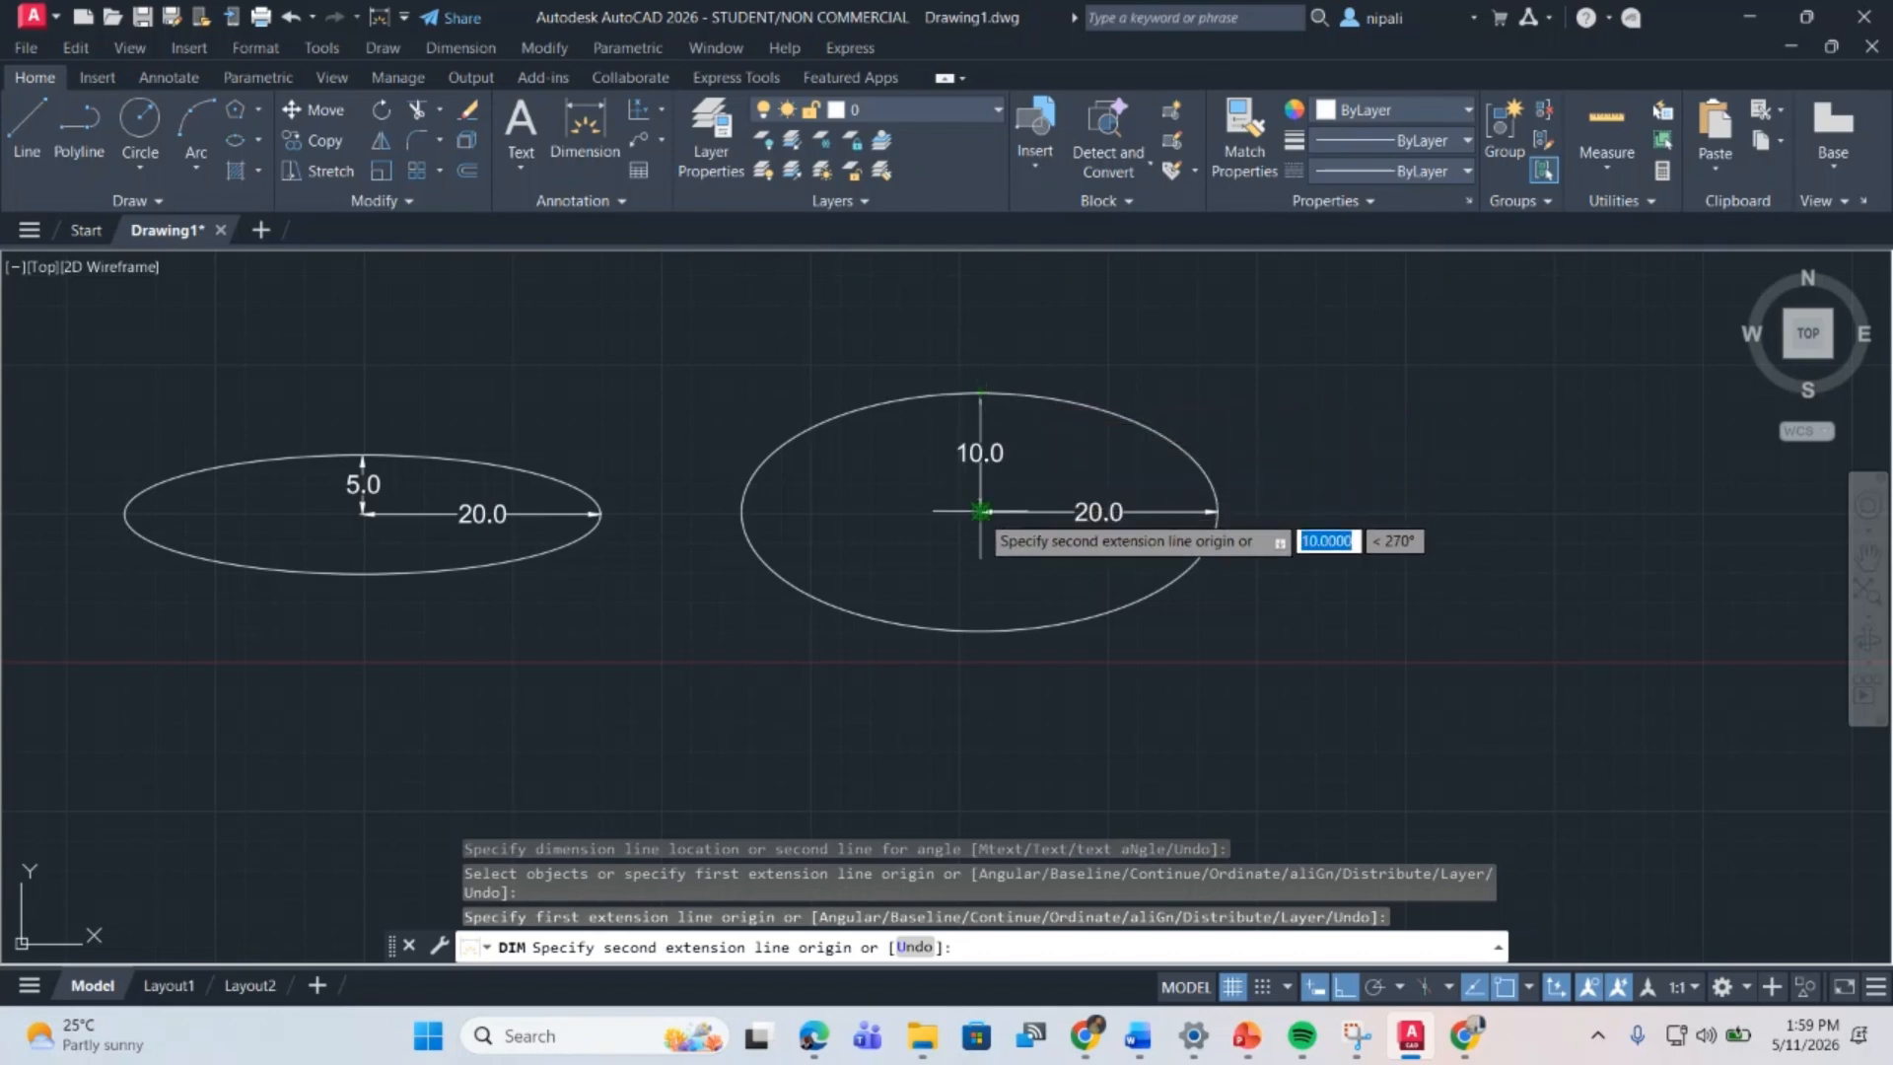
pyautogui.click(980, 511)
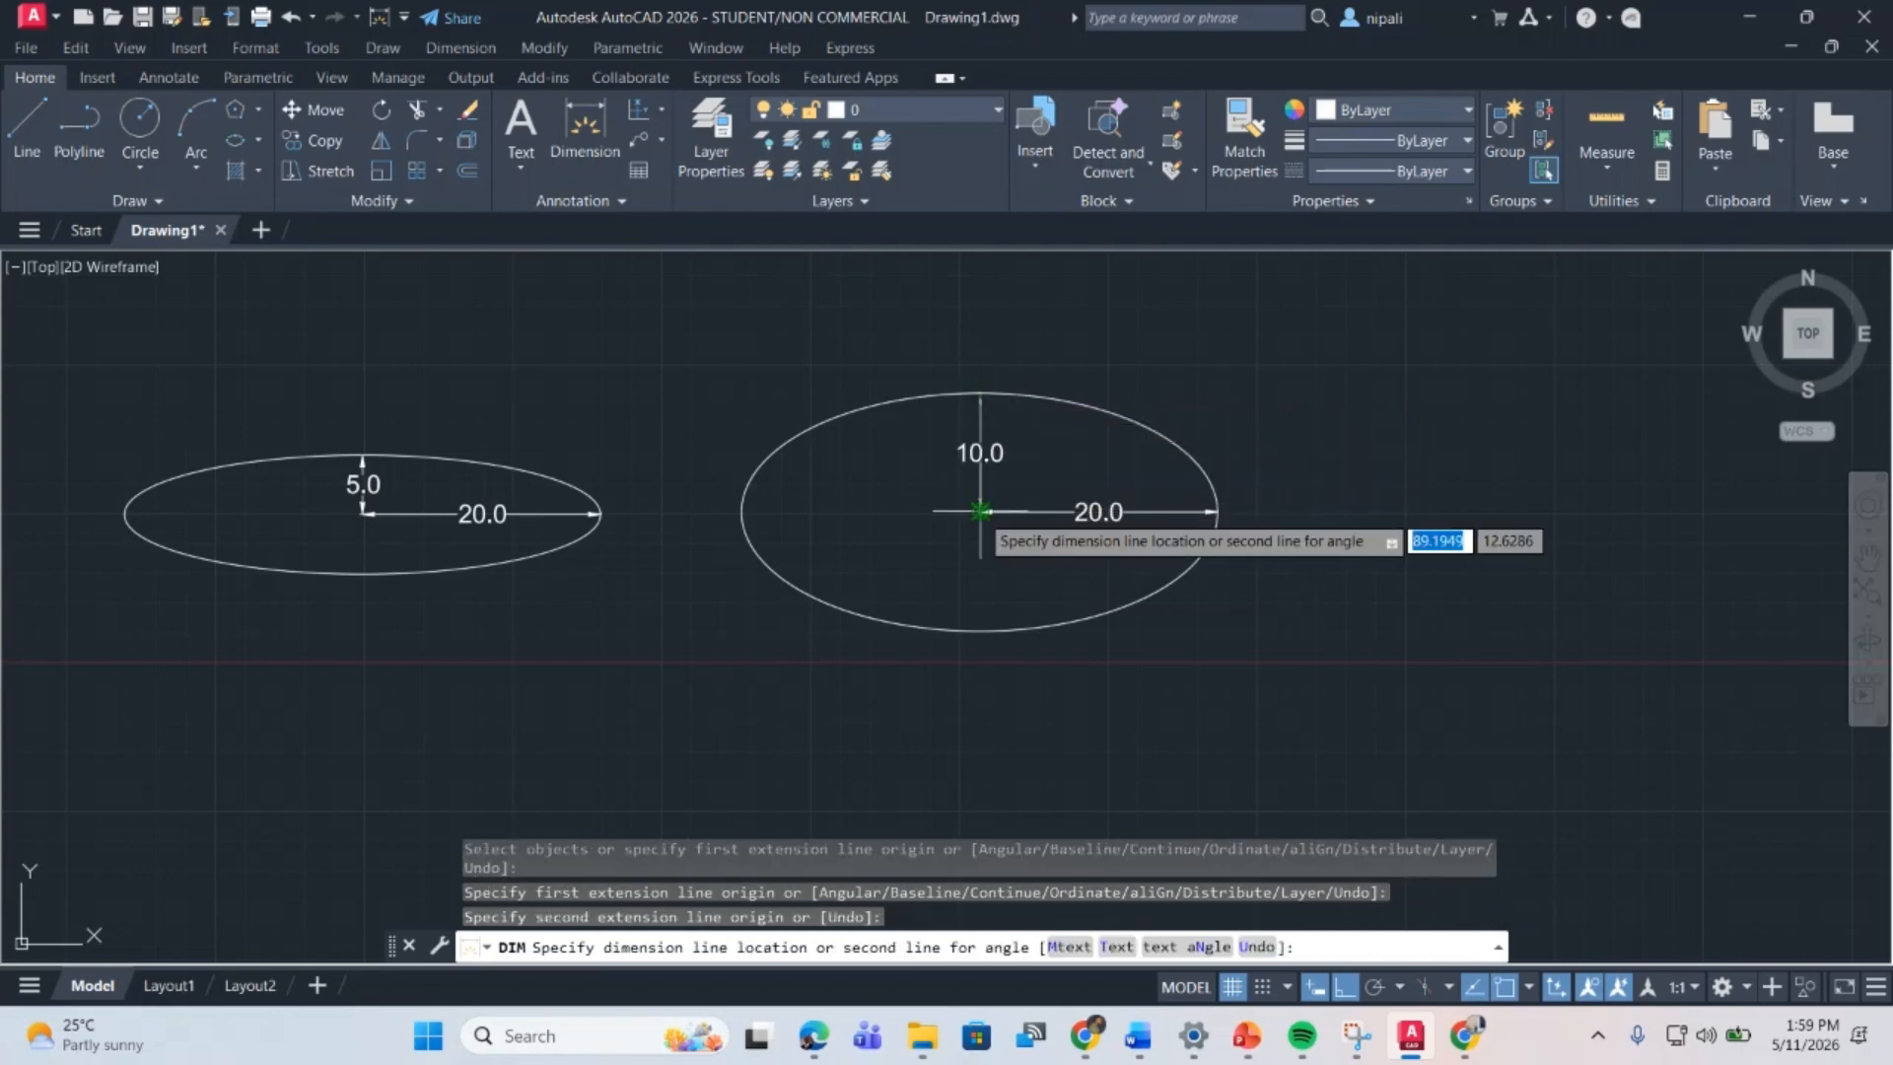
pyautogui.click(980, 511)
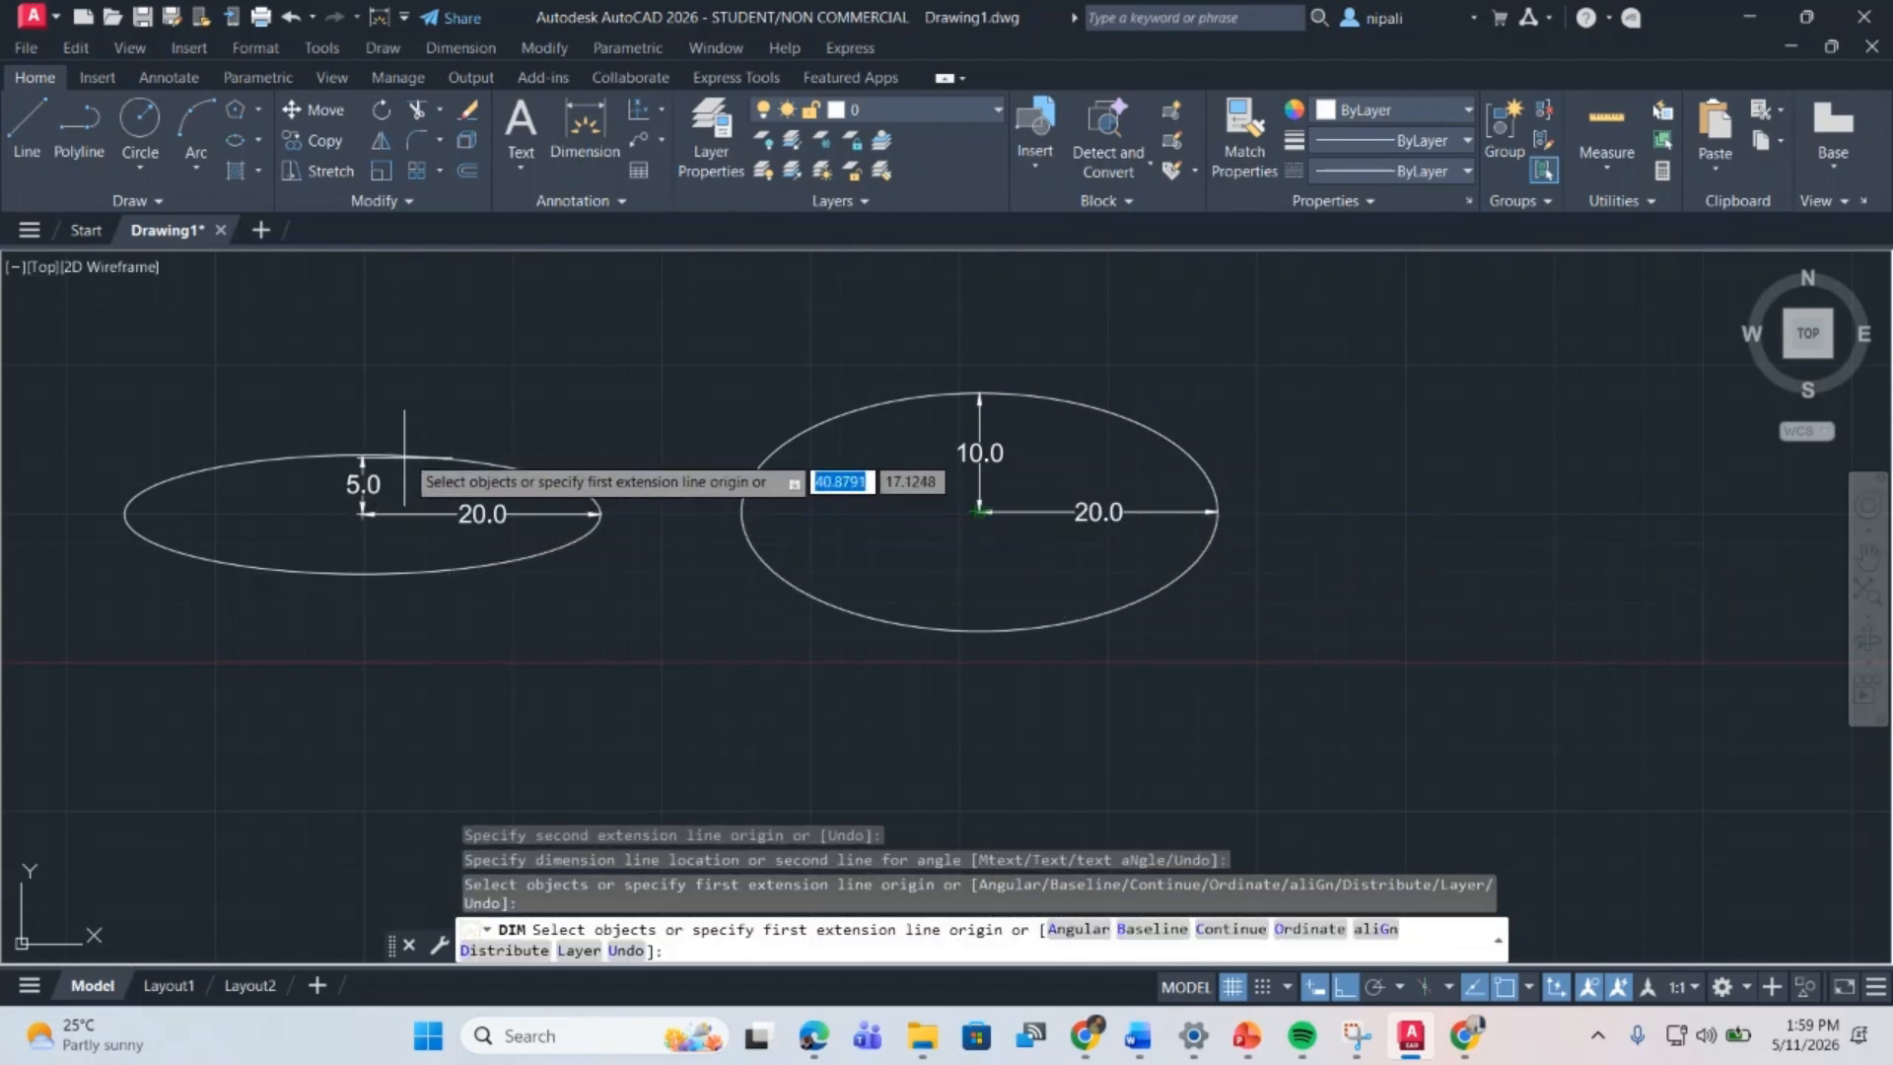
# Step: Begin an elliptical arc right of the second ellipse with a horizontal axis of 10 and a vertical axis reaching just below the X axis
pyautogui.scroll(-1, 394, 459)
pyautogui.scroll(2, 724, 370)
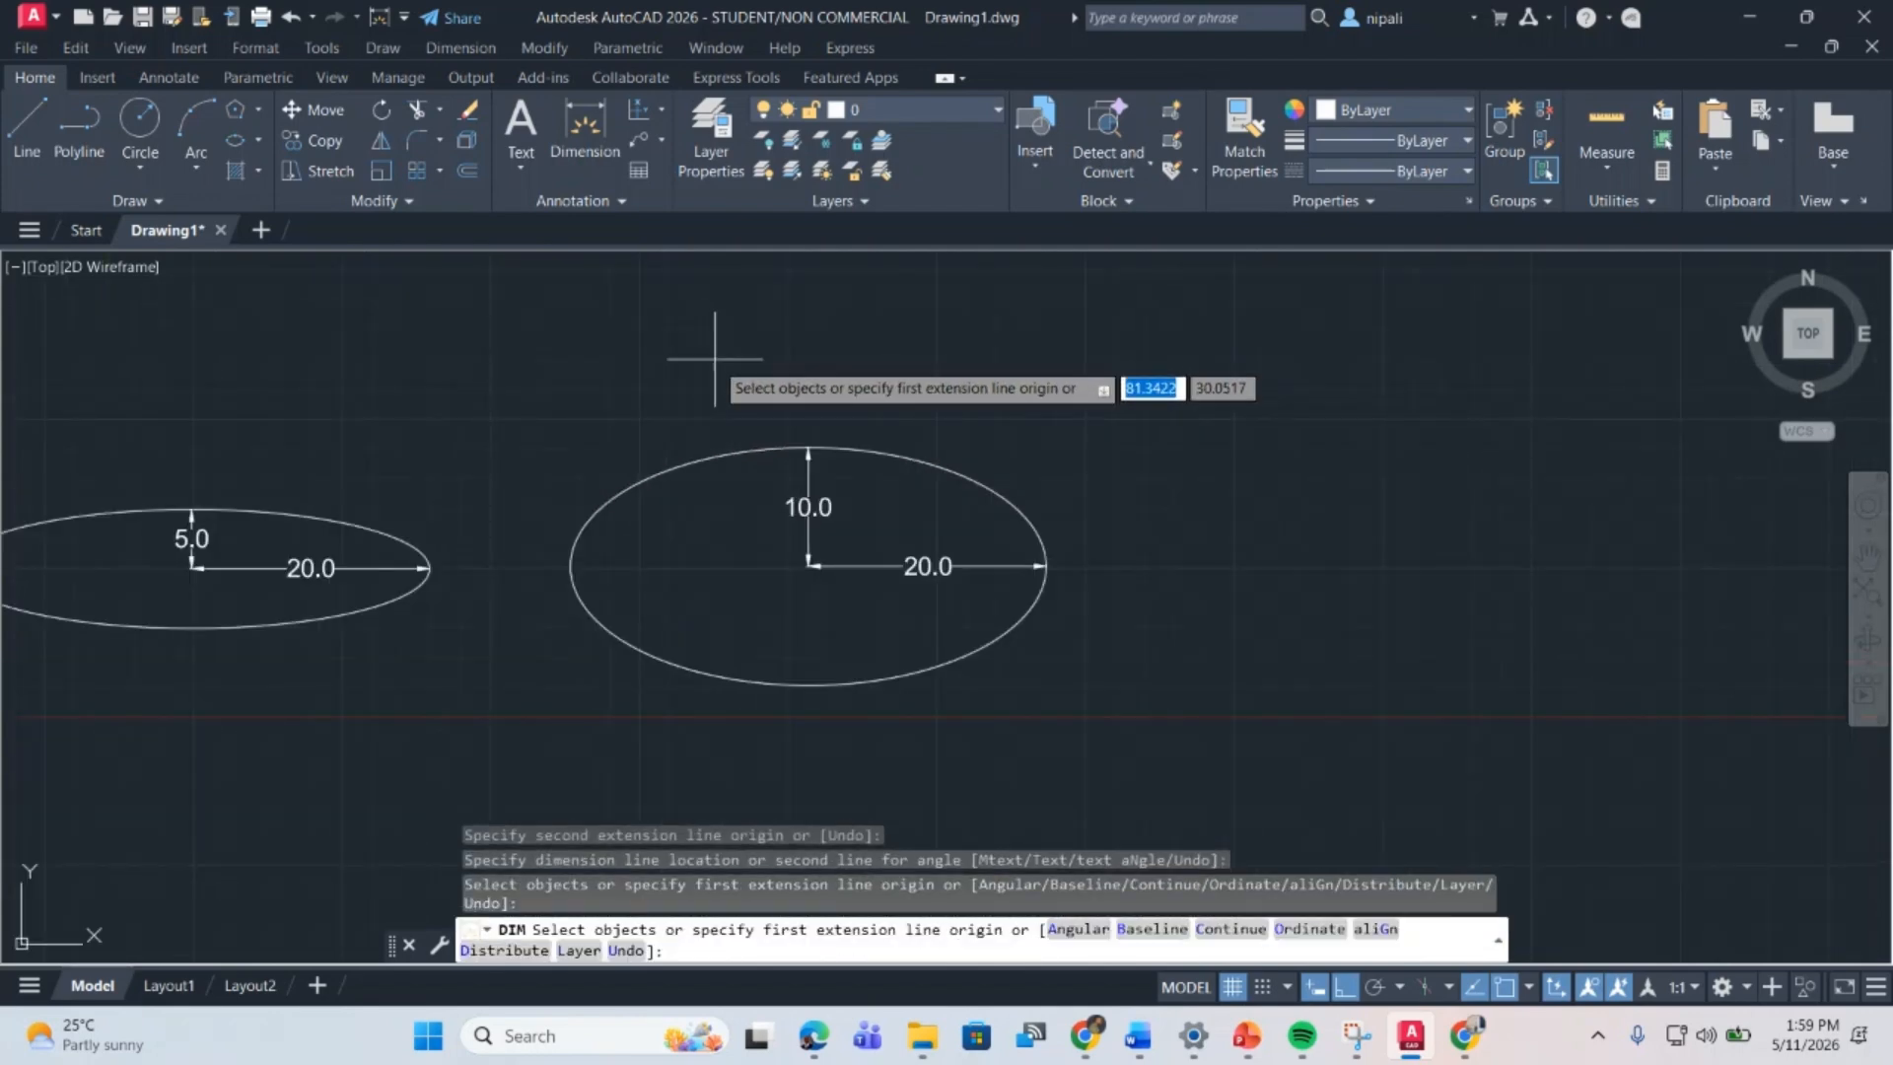
pyautogui.scroll(-3, 680, 374)
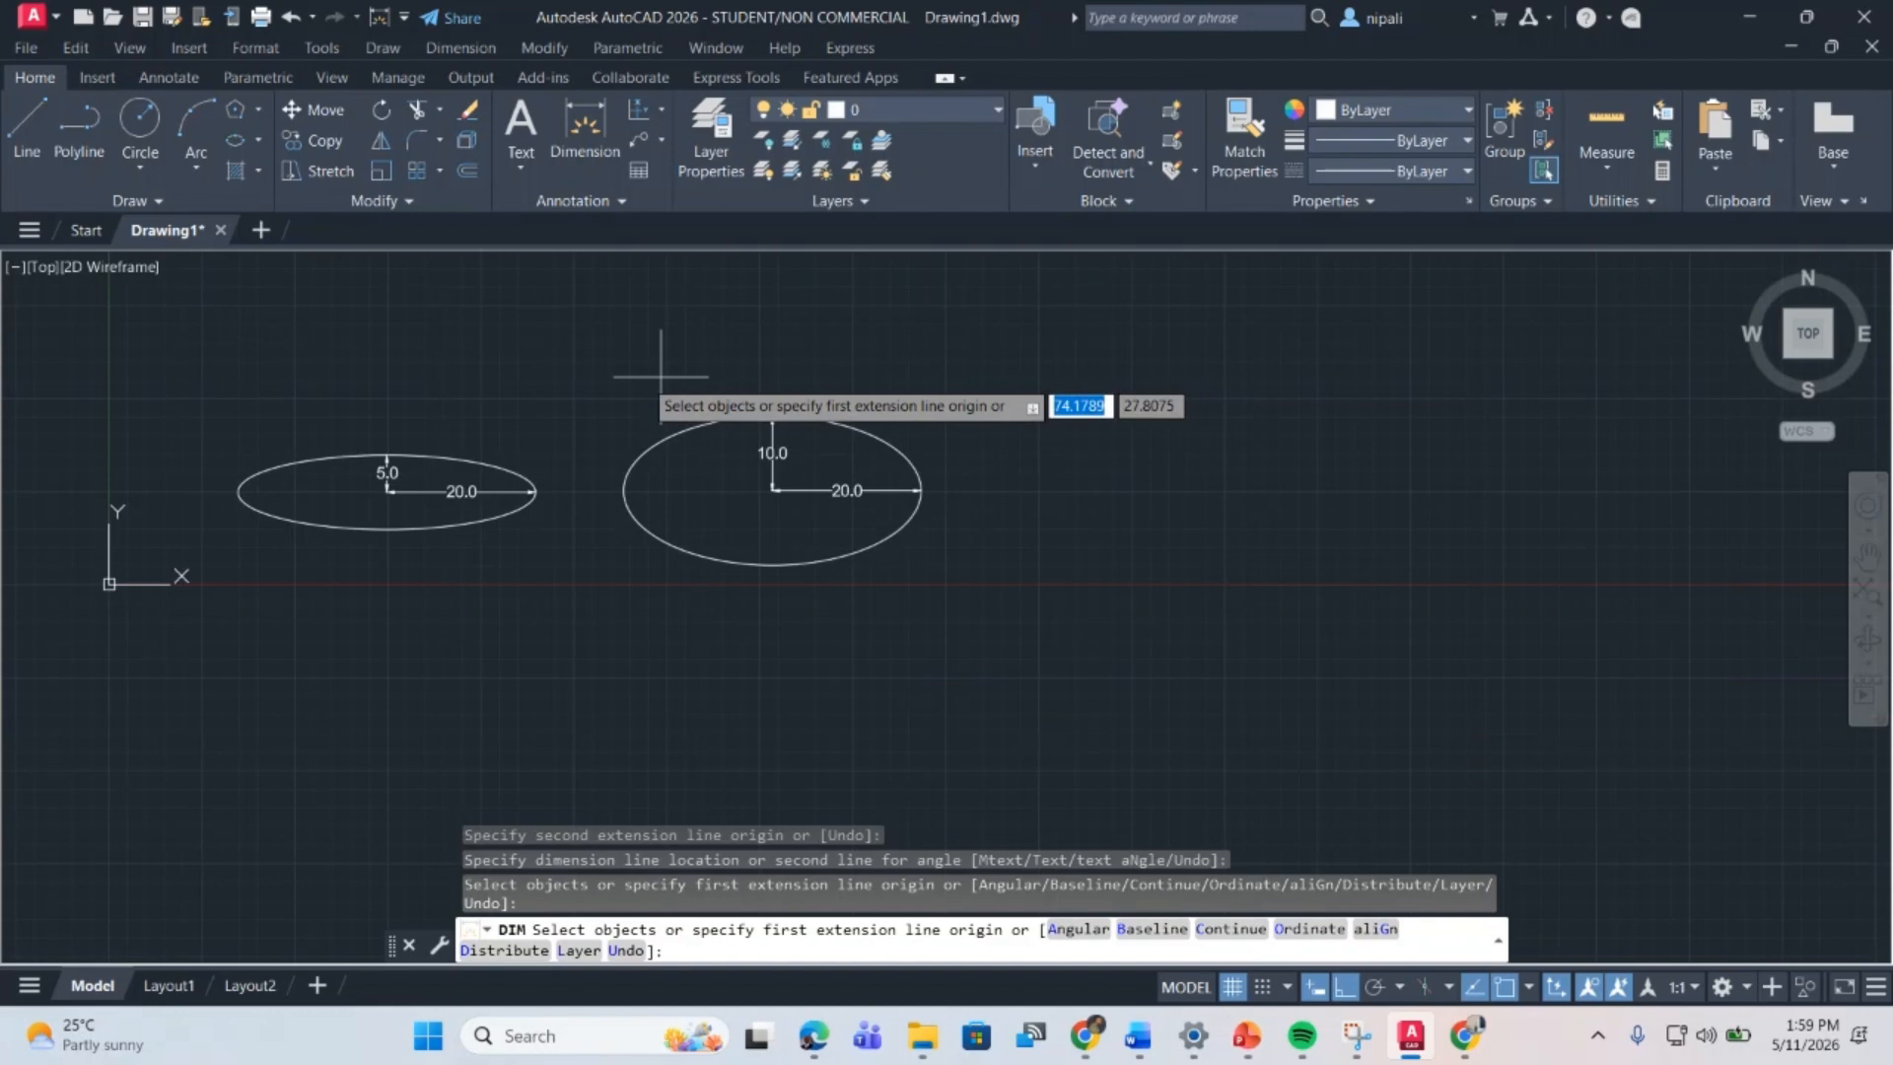
pyautogui.click(257, 142)
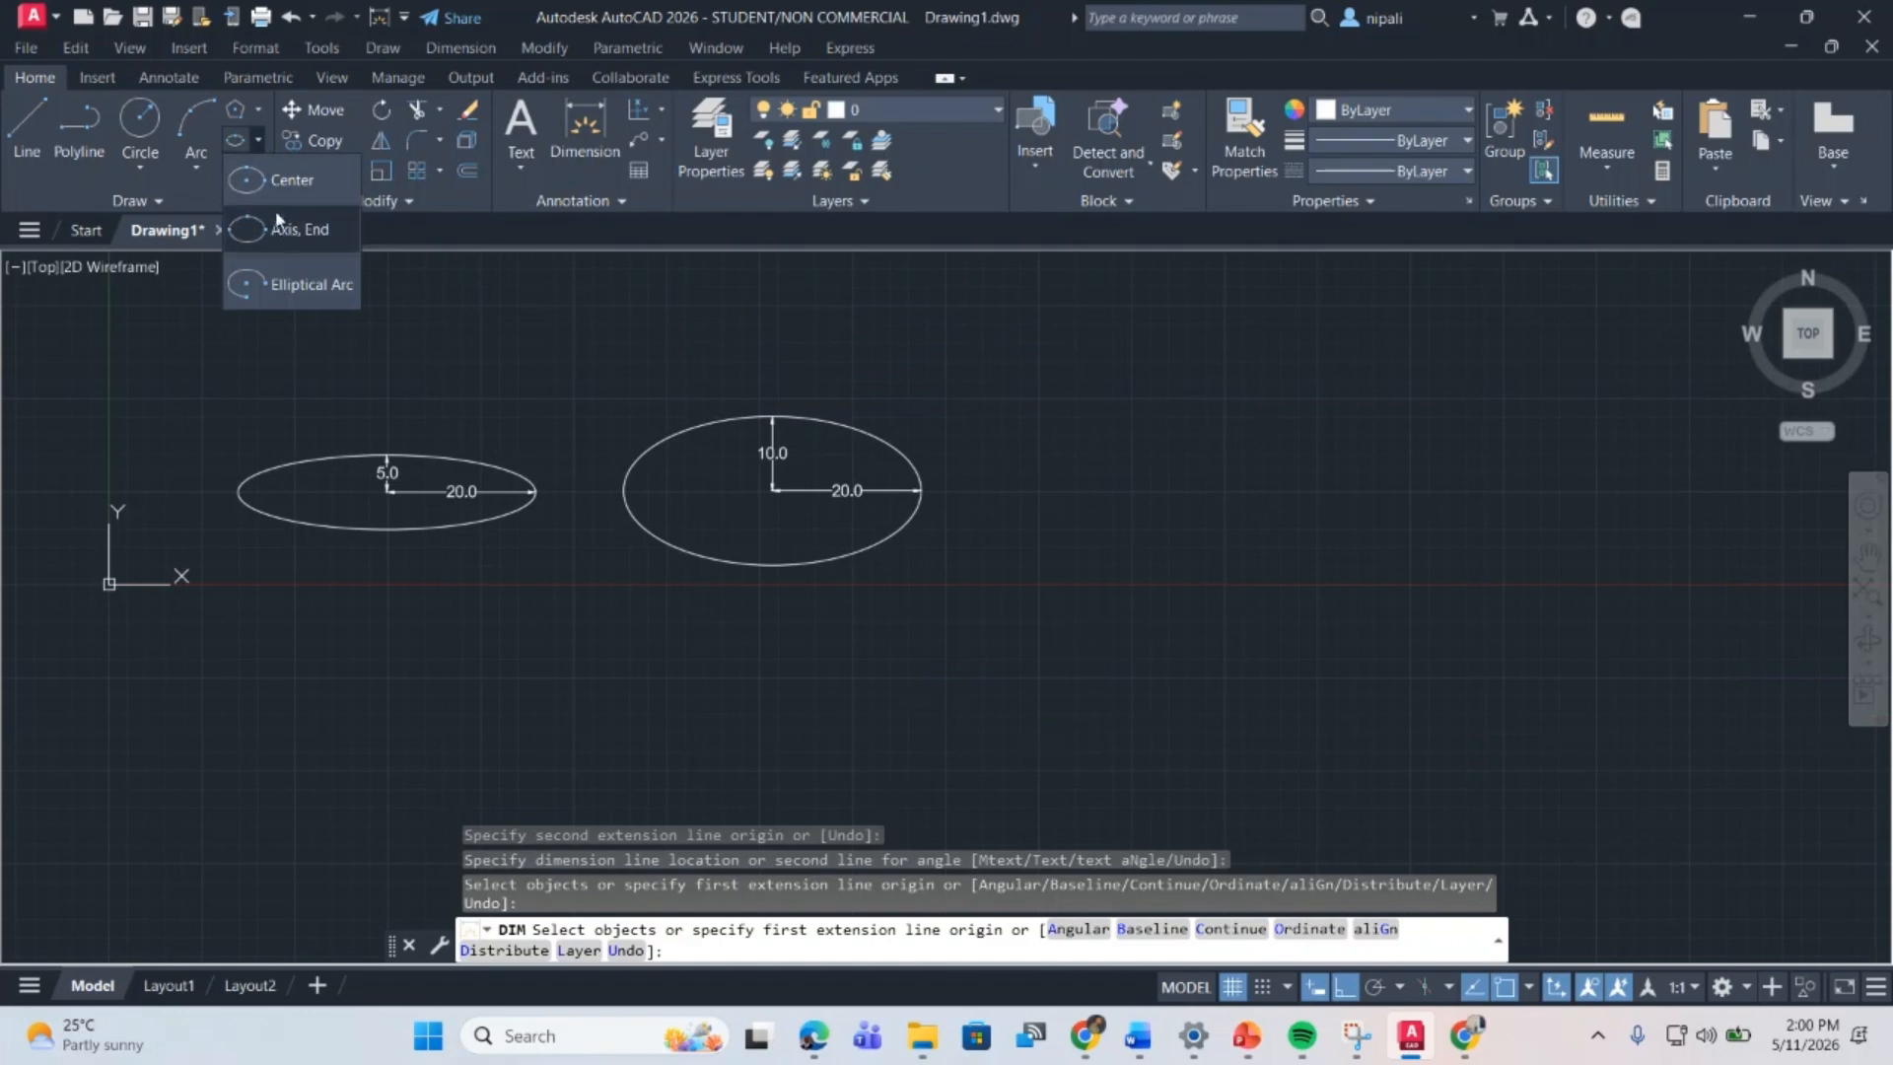
pyautogui.click(312, 285)
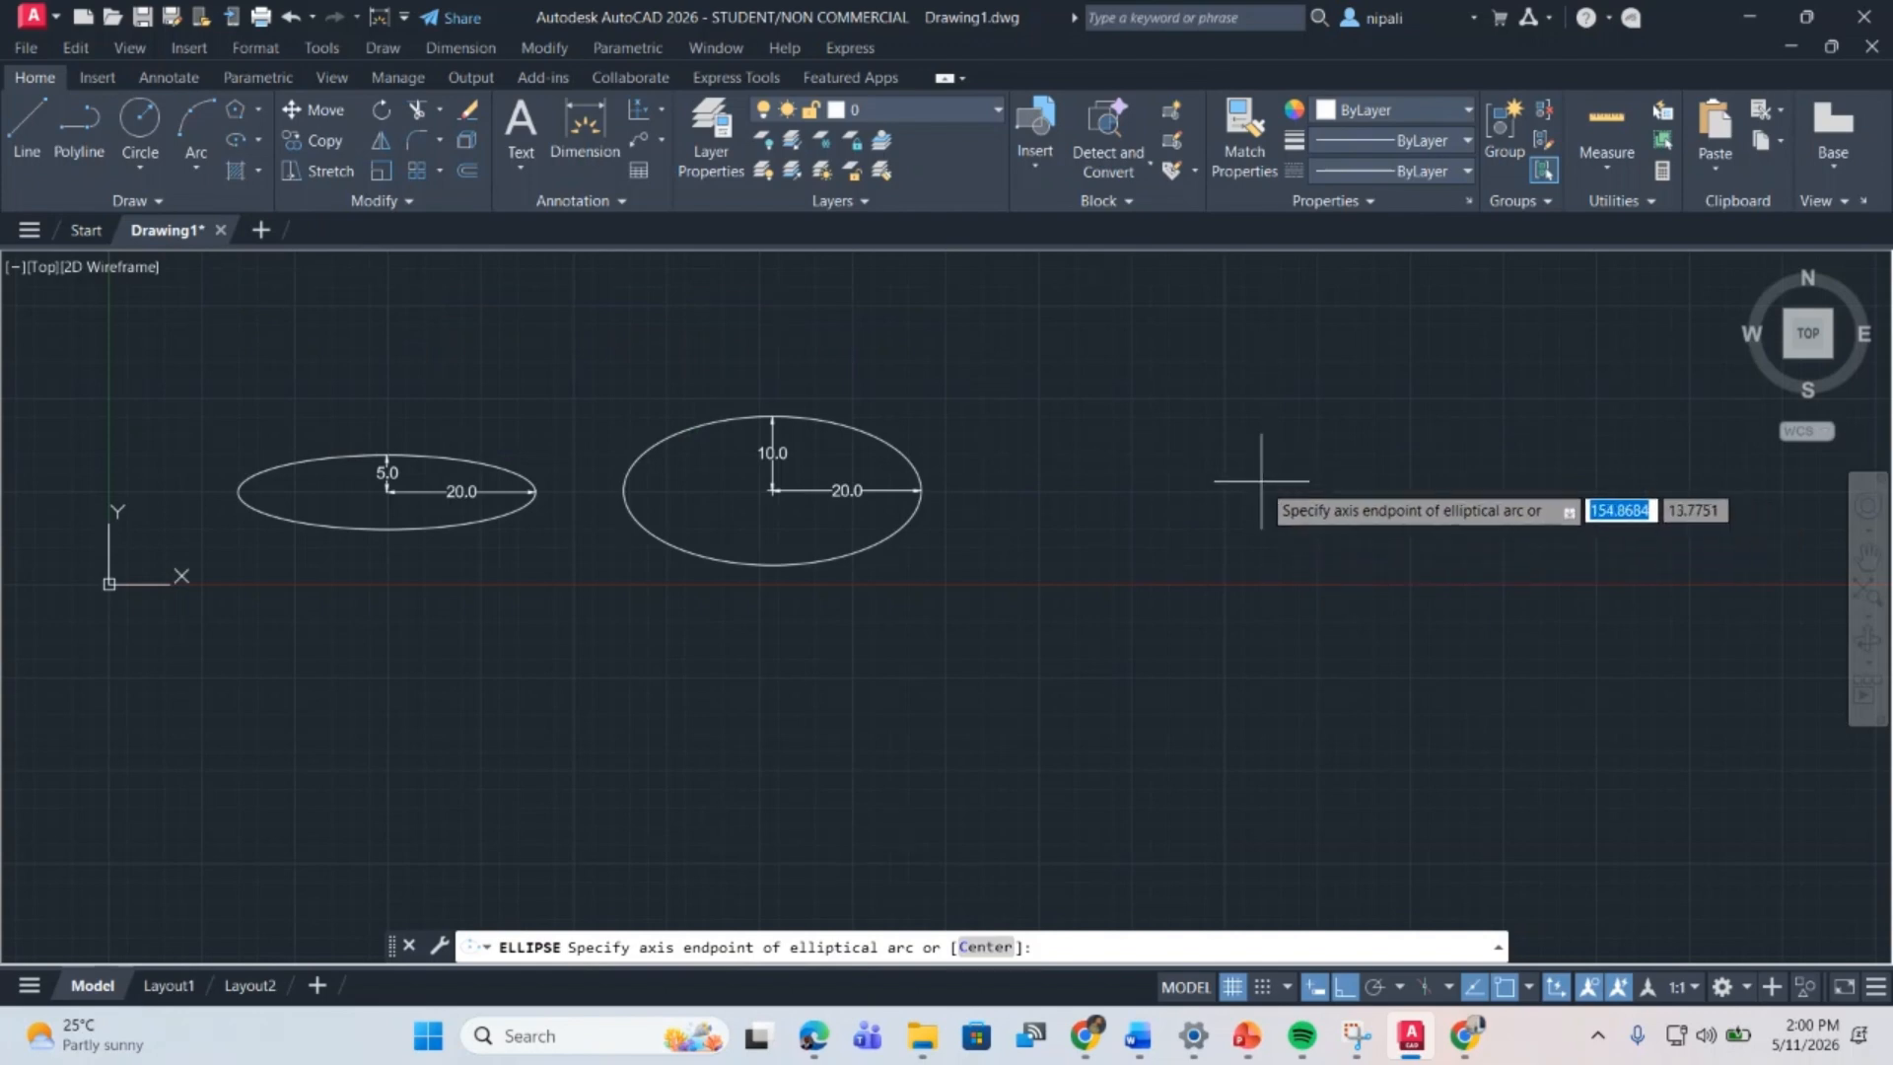
pyautogui.click(1314, 489)
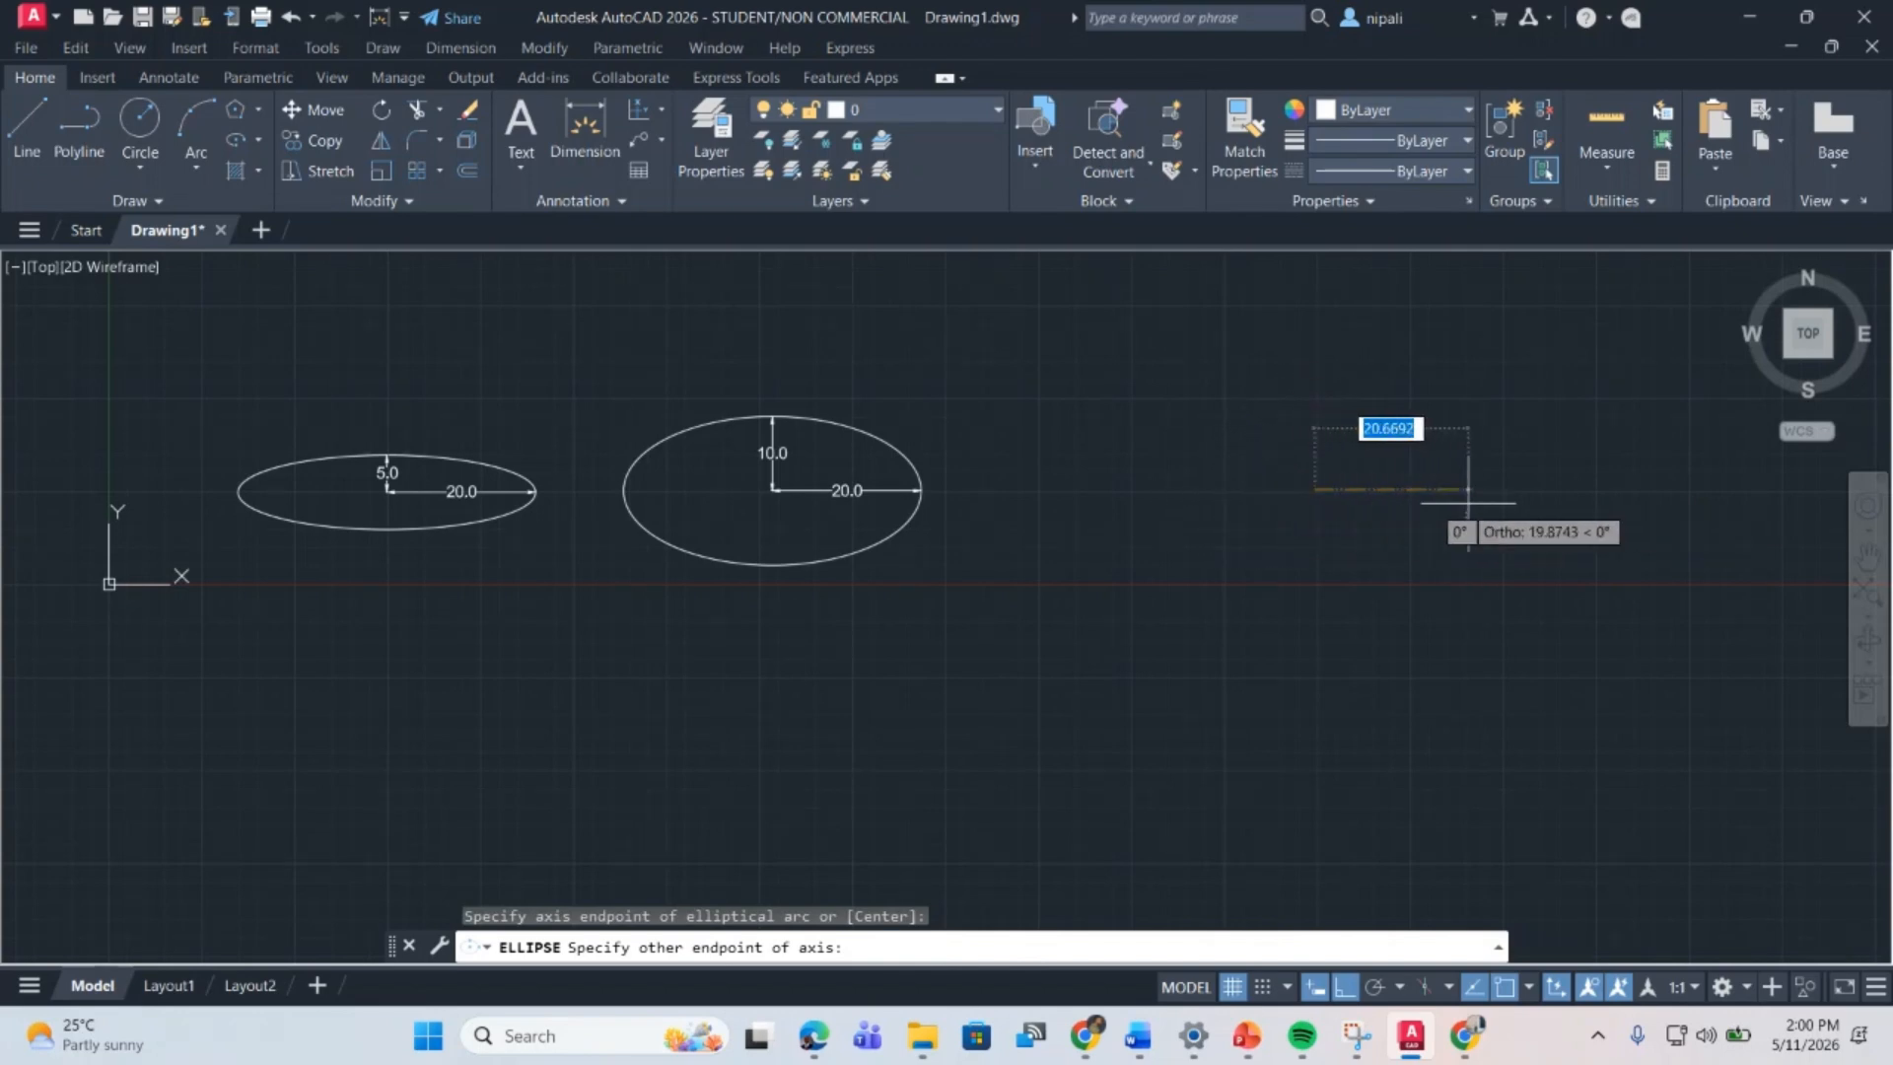
pyautogui.write('10')
pyautogui.press('Return')
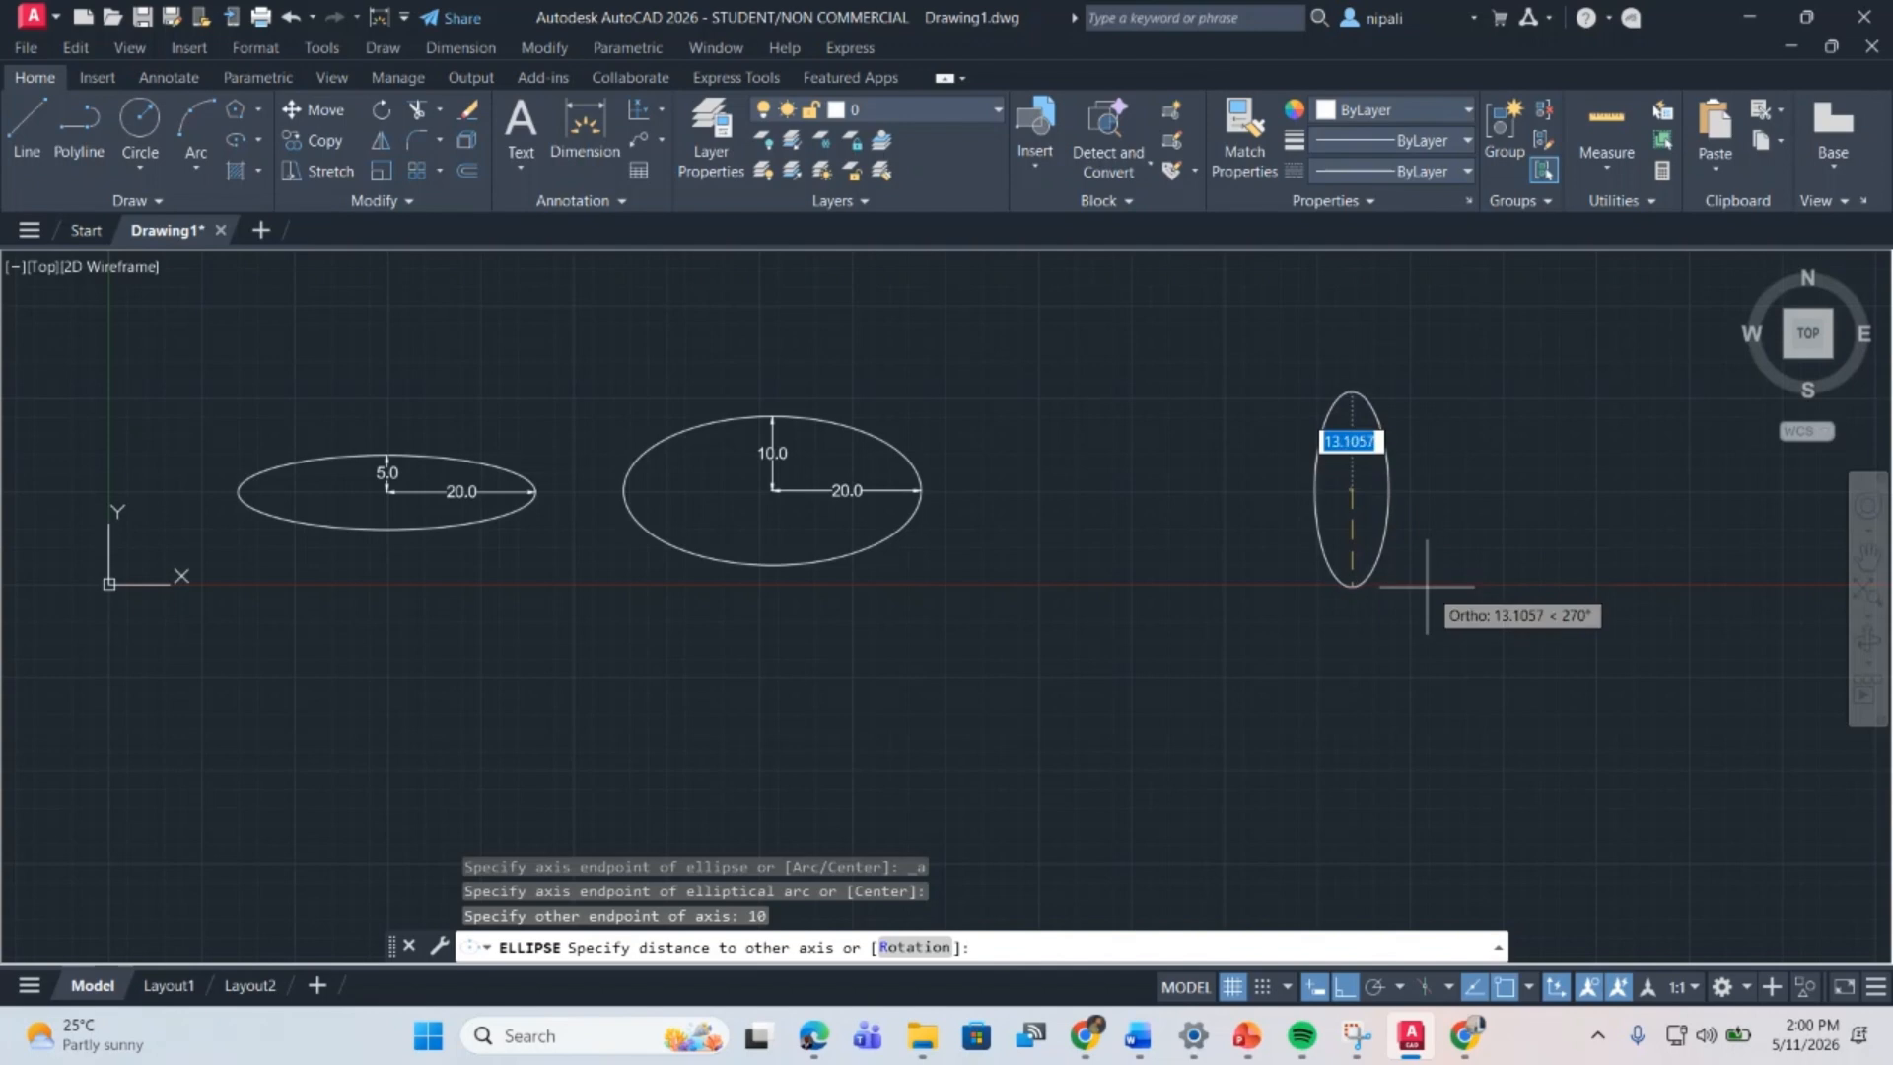
pyautogui.click(1370, 599)
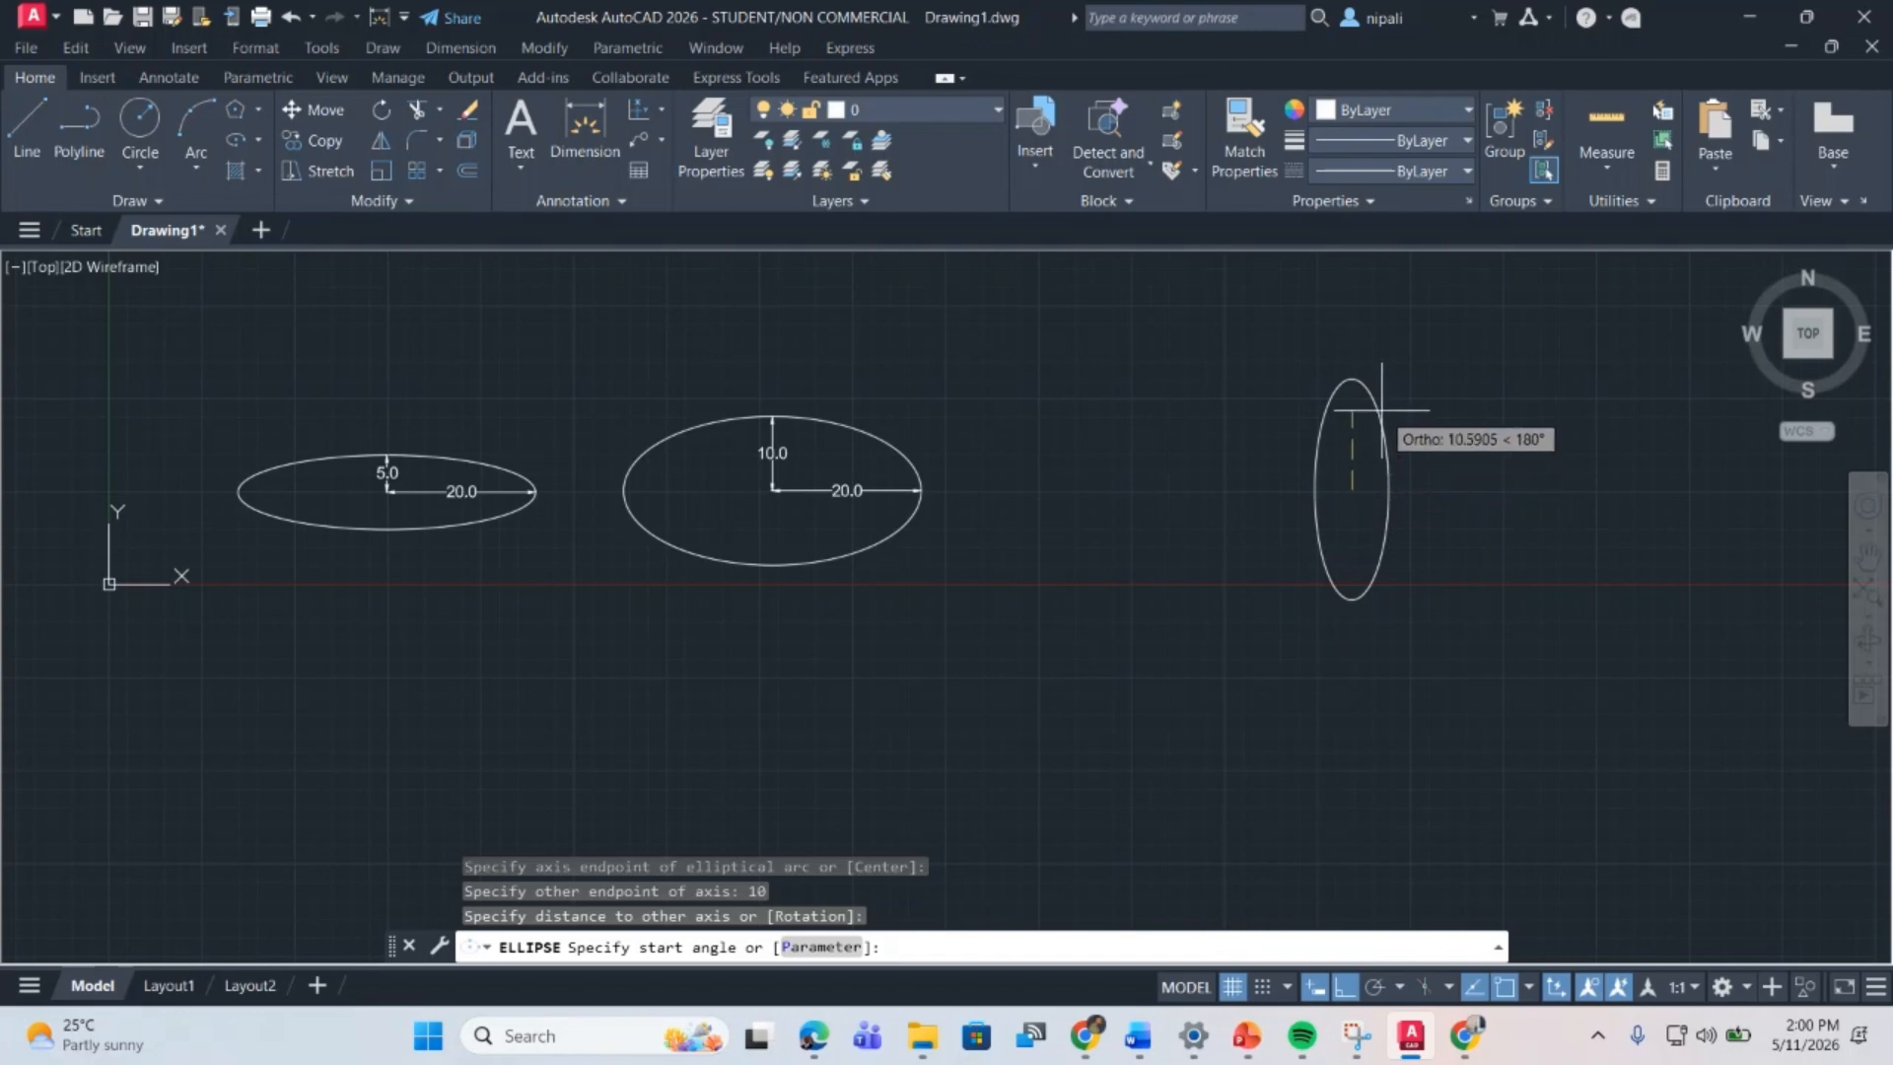
# Step: Set the elliptical arc's start angle at its right end and its end angle at the bottom, leaving the lower-right quarter open
pyautogui.click(1407, 452)
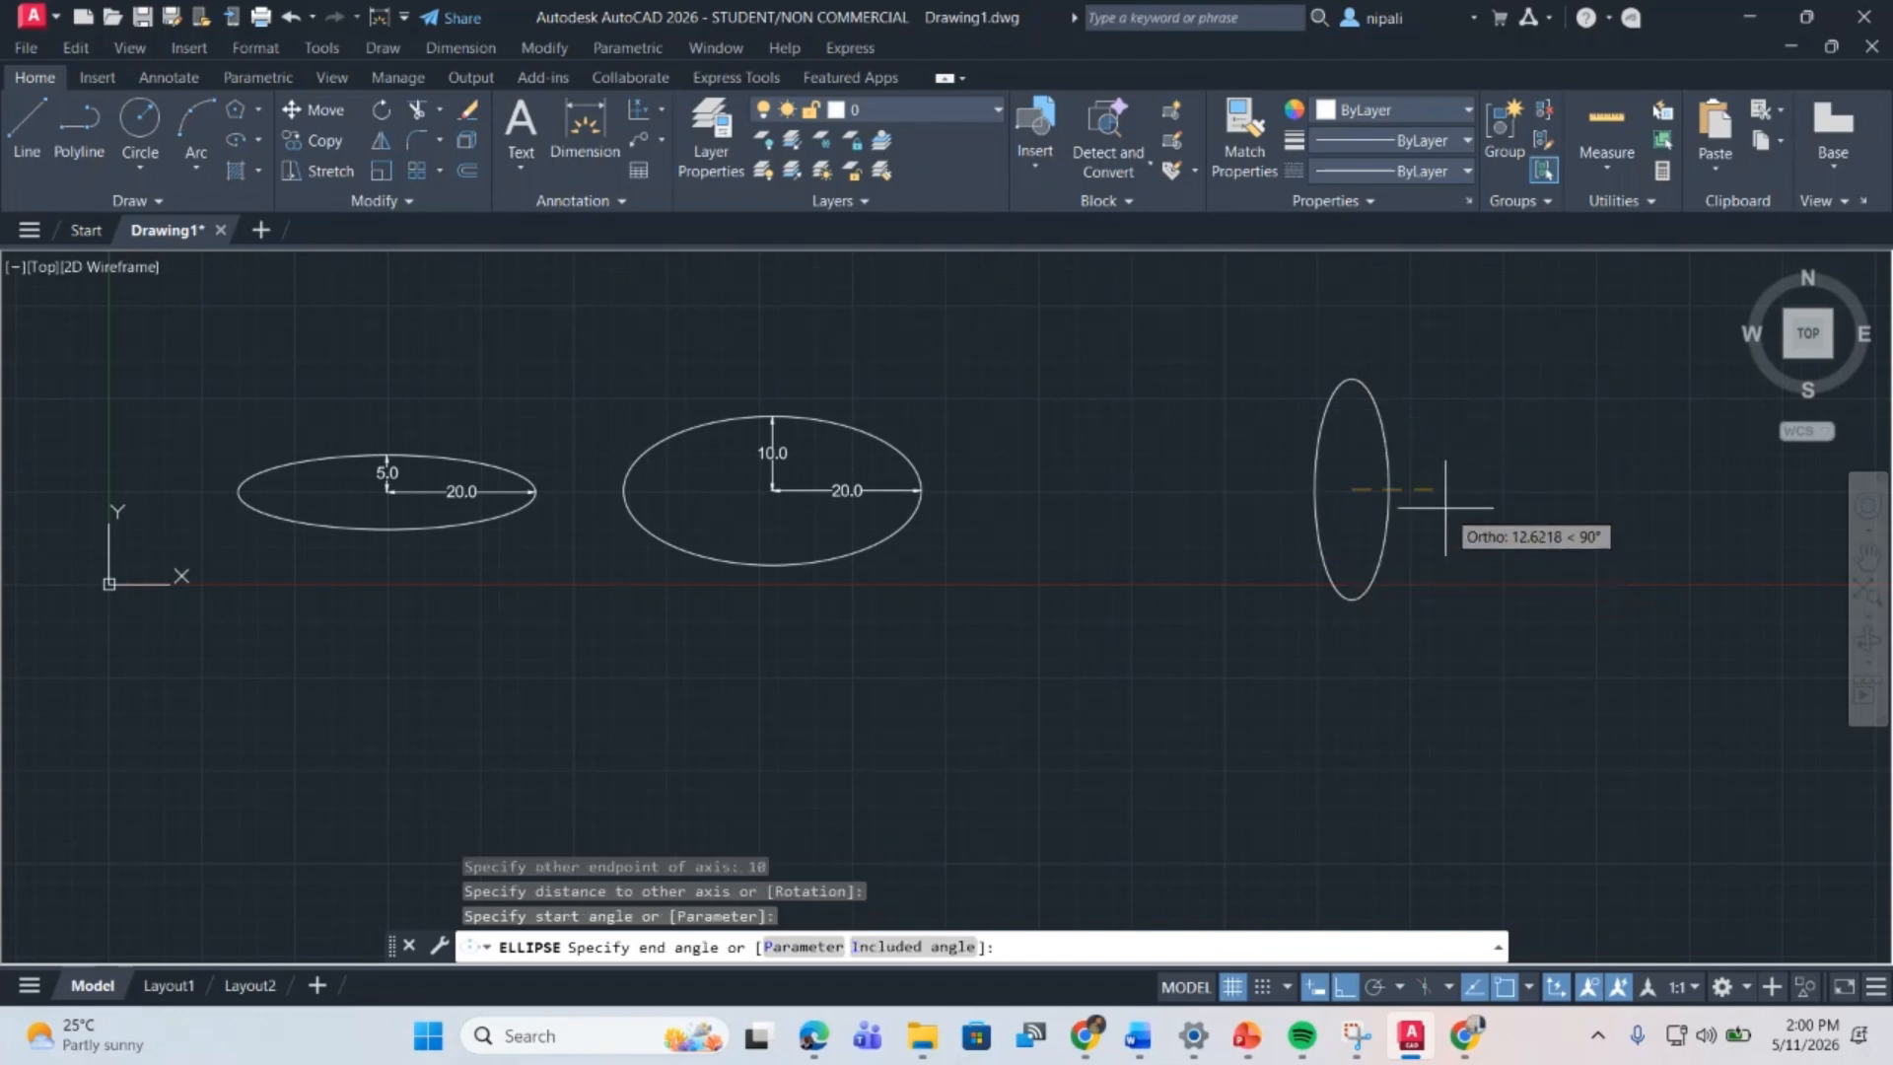
pyautogui.press('Return')
pyautogui.press('Return')
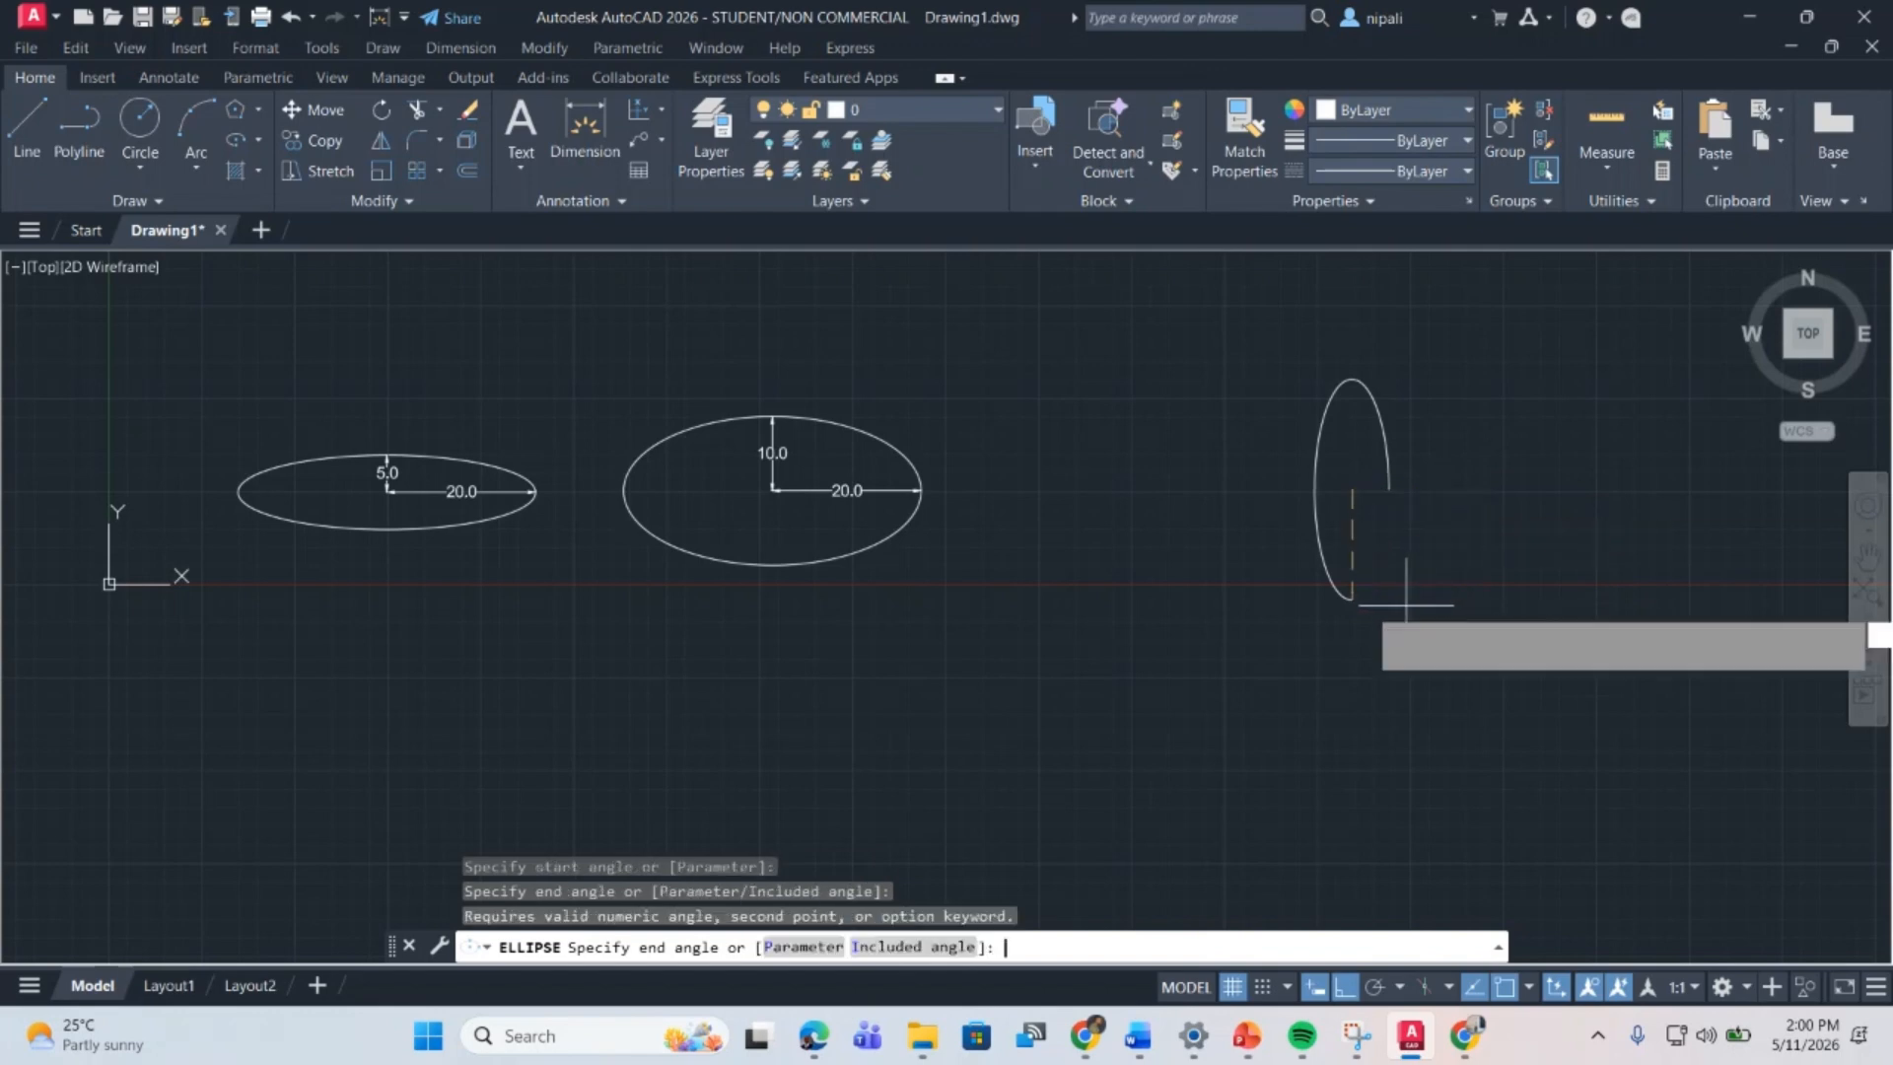
pyautogui.click(1351, 600)
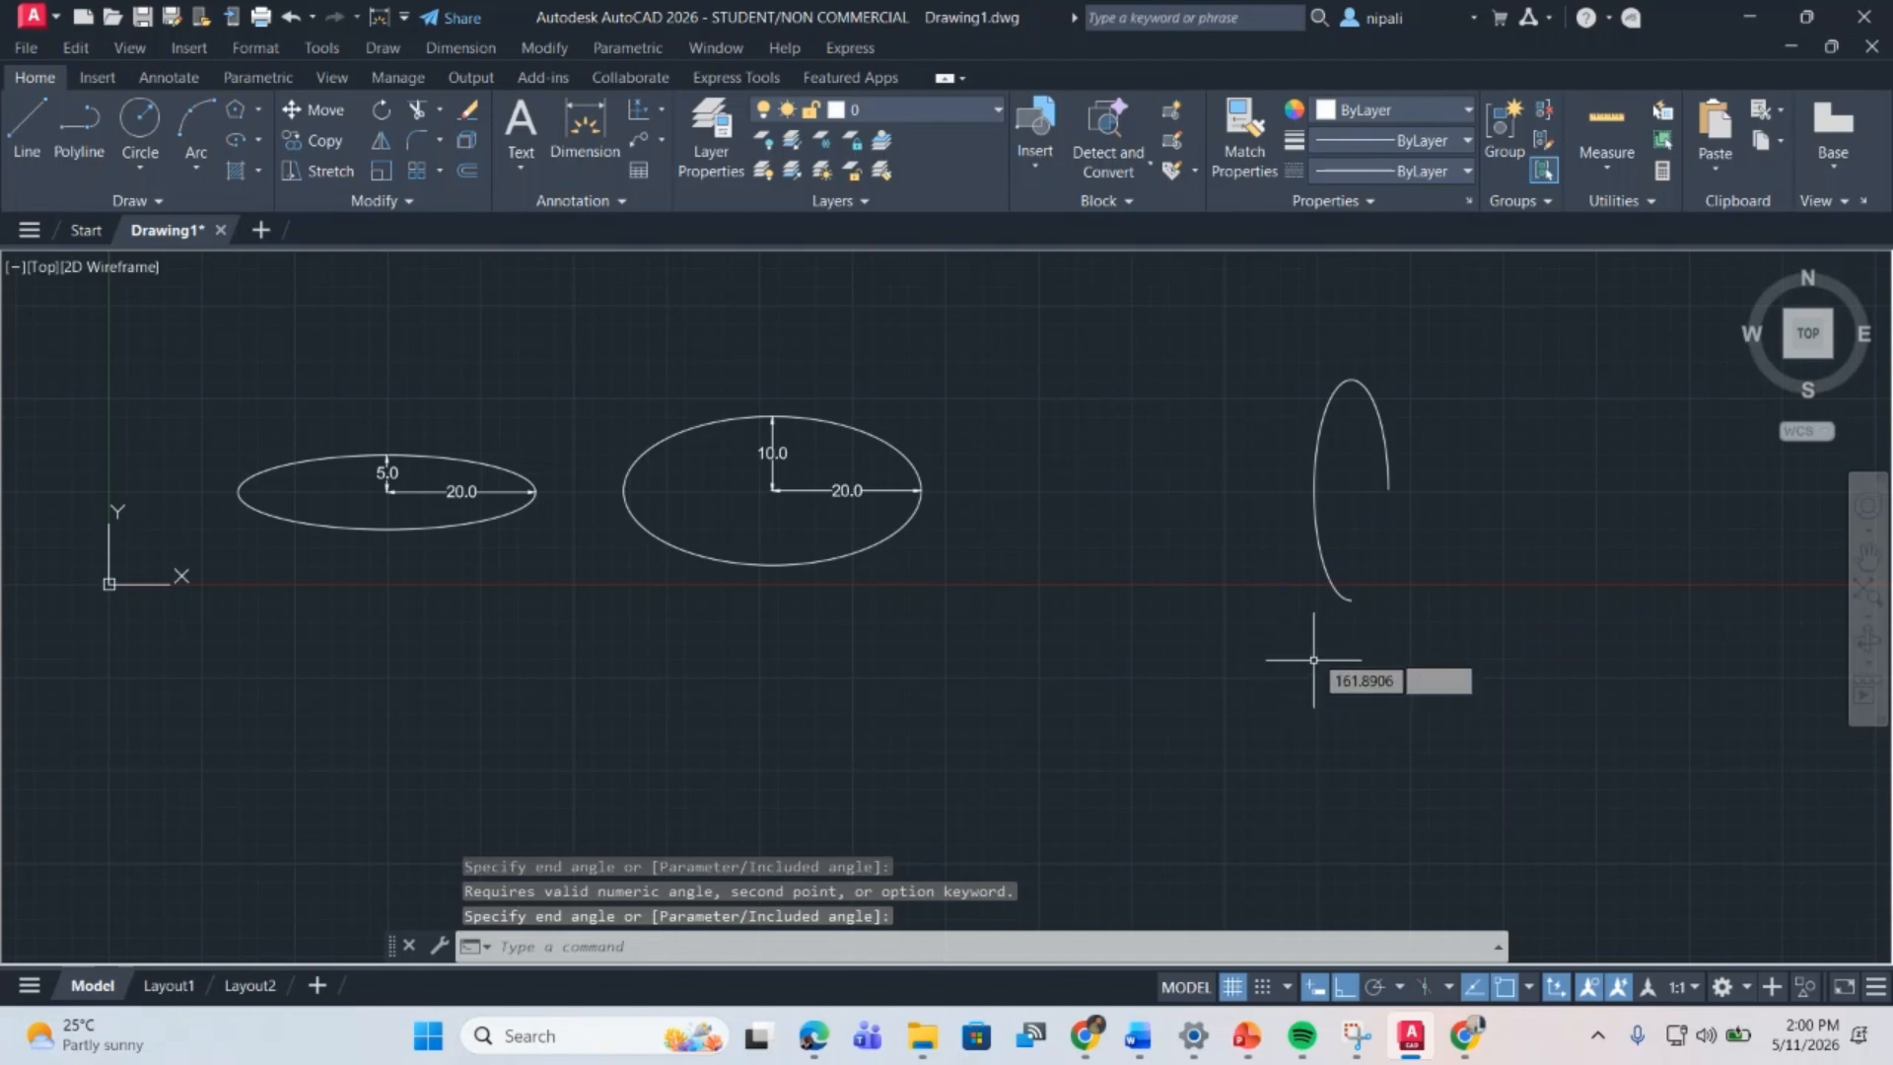
# Step: Begin a nearly circular elliptical arc below the X axis with a horizontal axis of 20 and a lower-right start angle of about 123°
pyautogui.scroll(-2, 1225, 549)
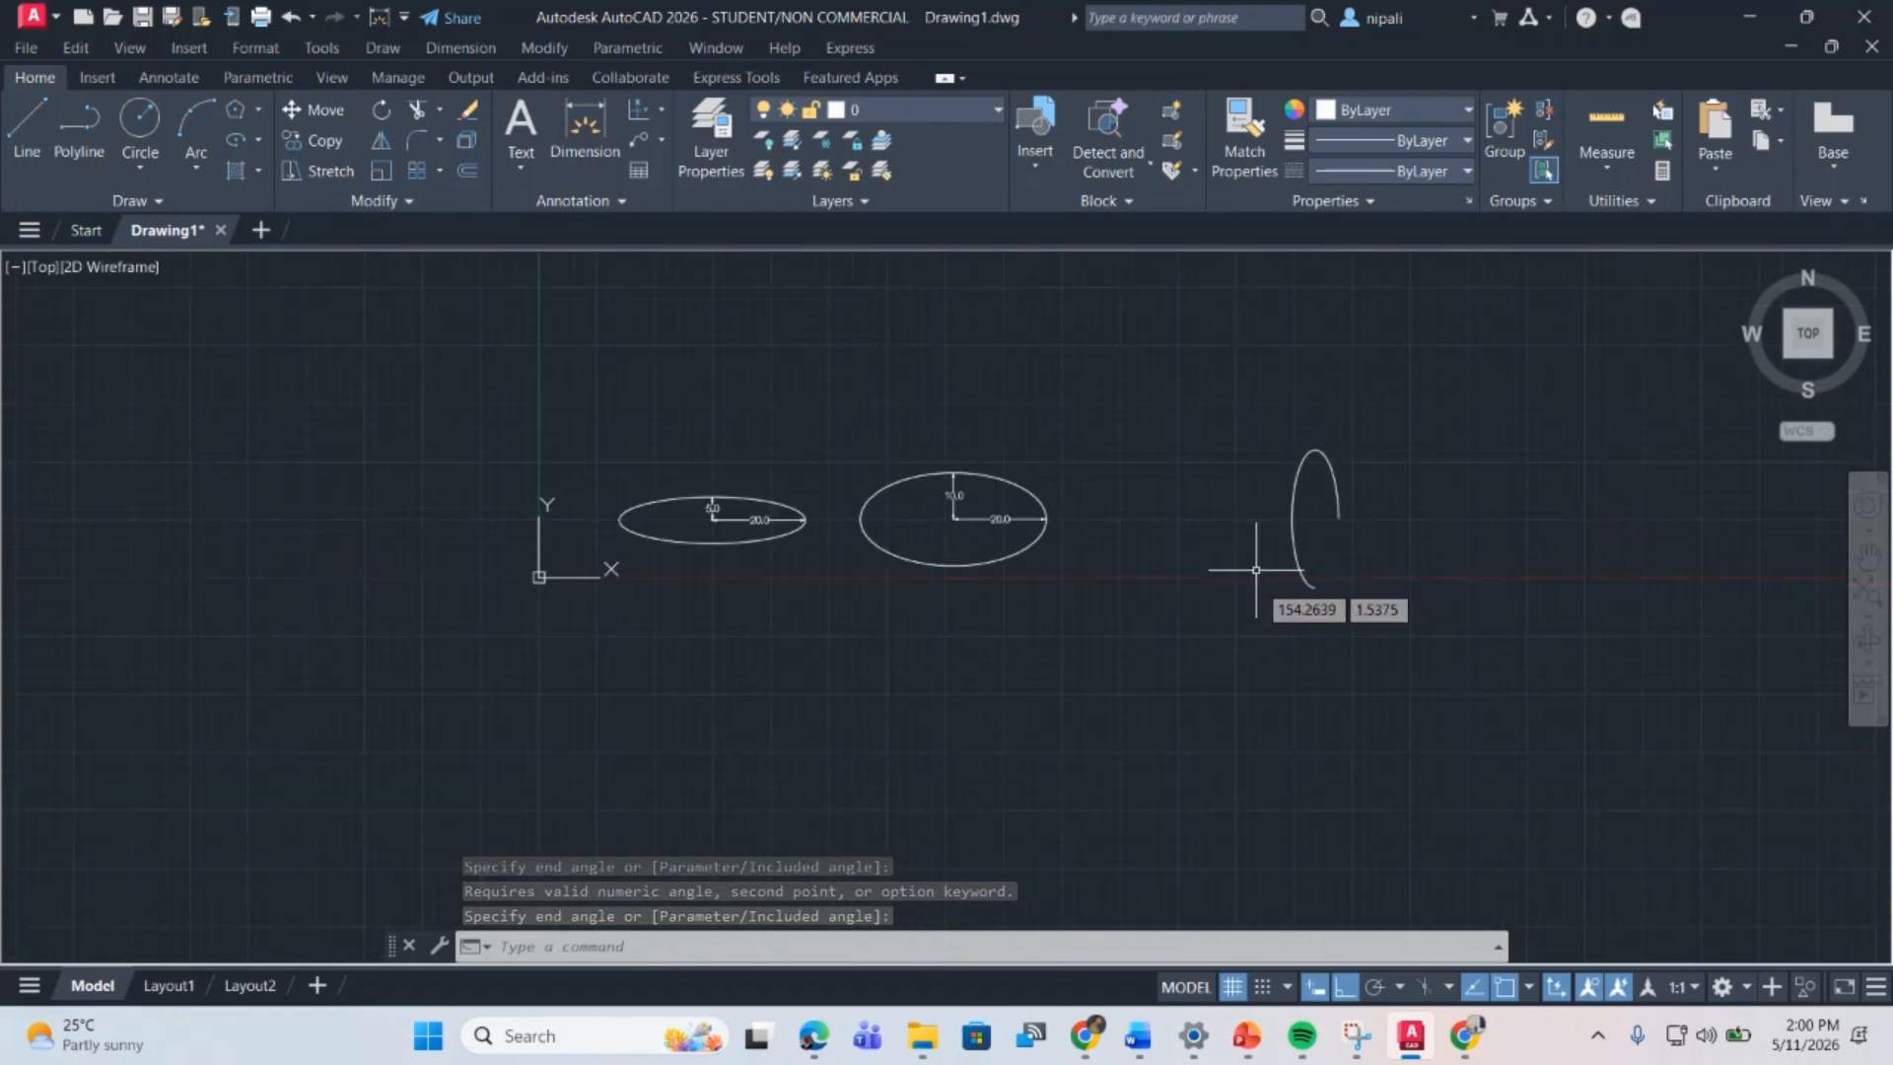
pyautogui.scroll(2, 1204, 655)
pyautogui.scroll(2, 1223, 651)
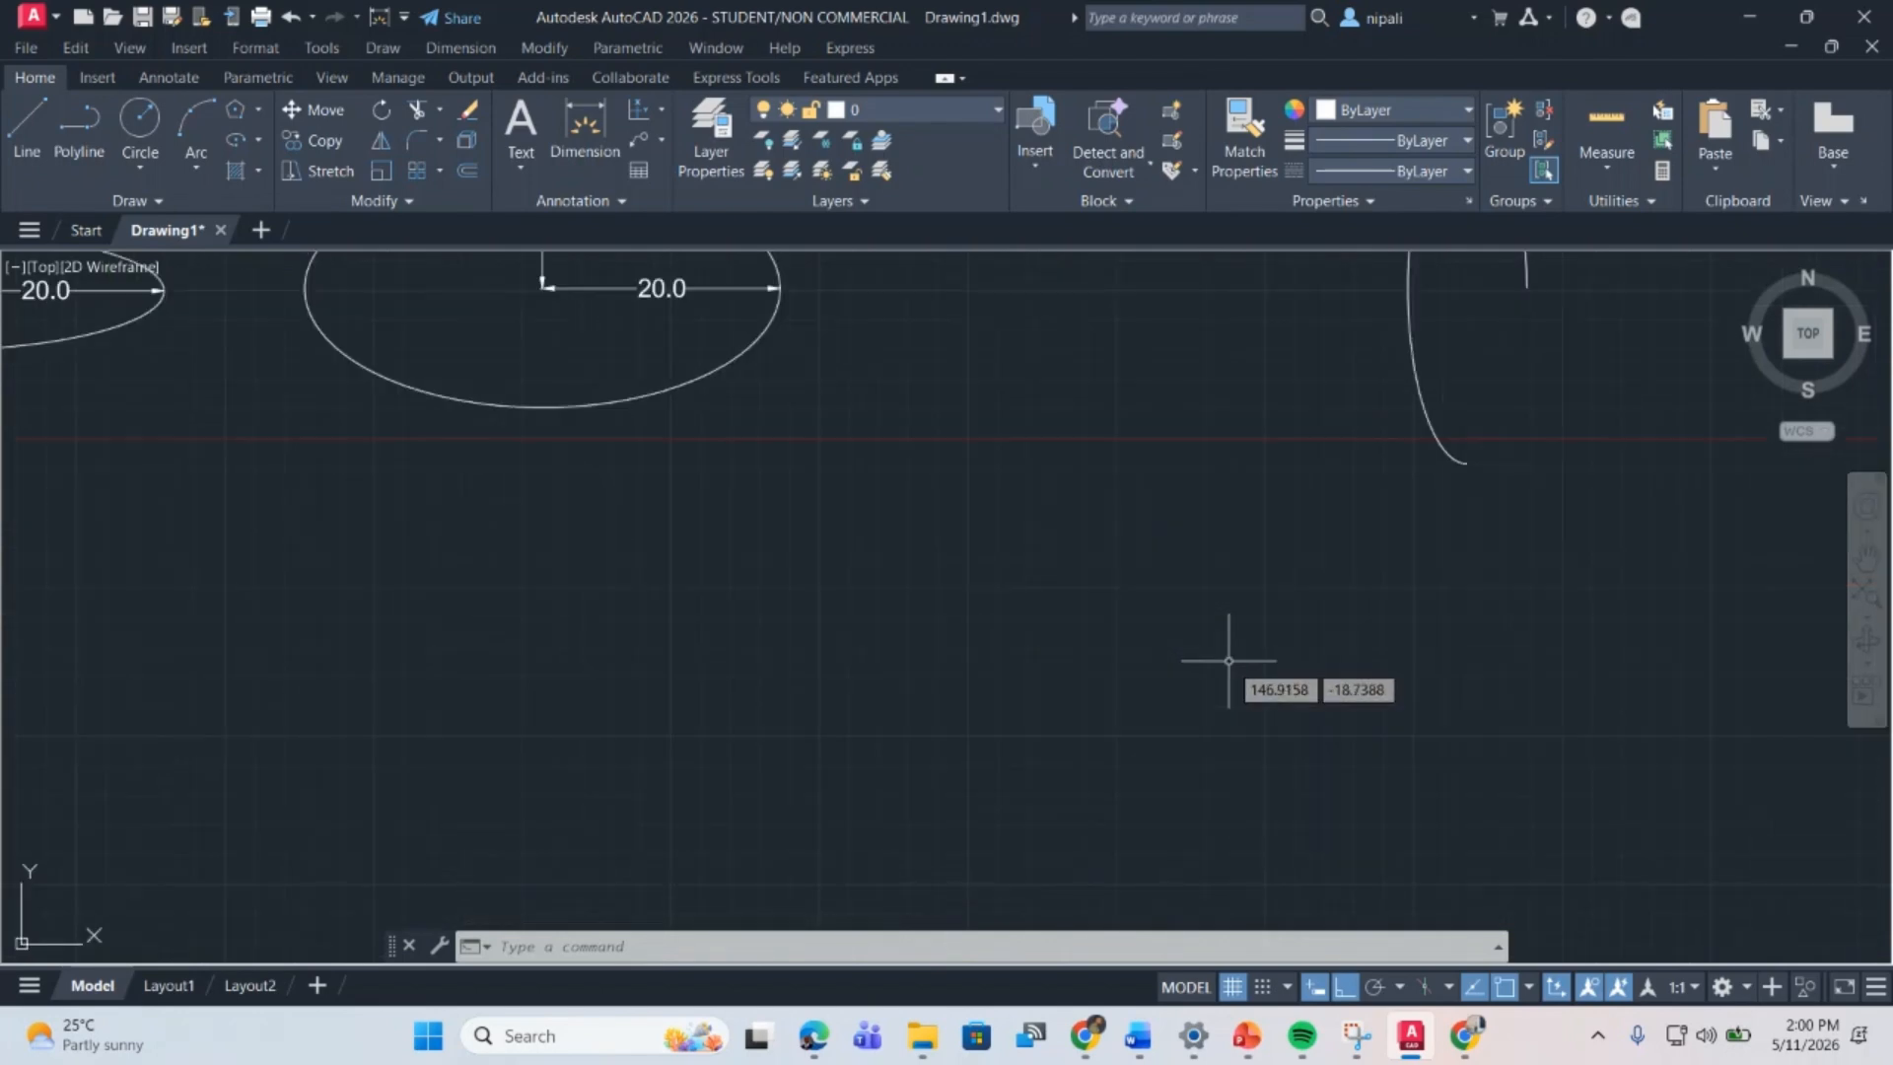
pyautogui.scroll(-2, 1212, 689)
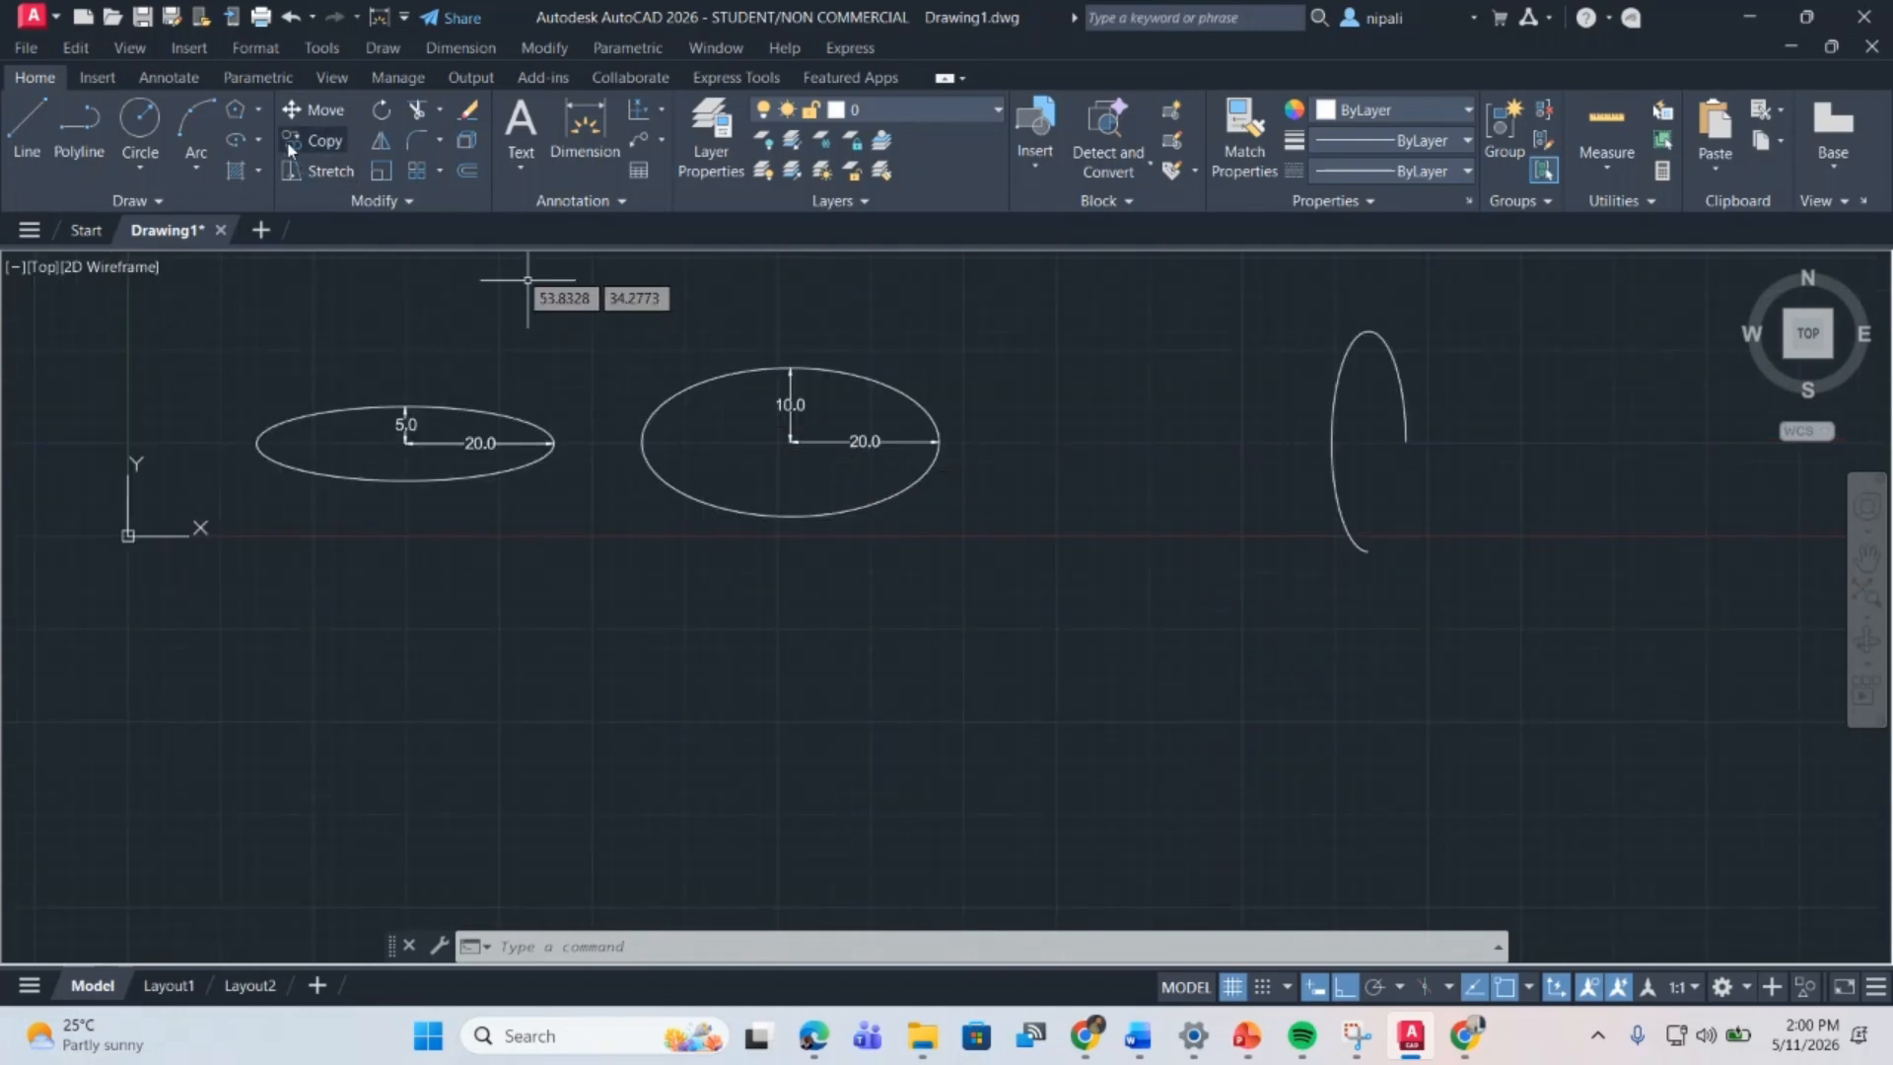
pyautogui.click(234, 137)
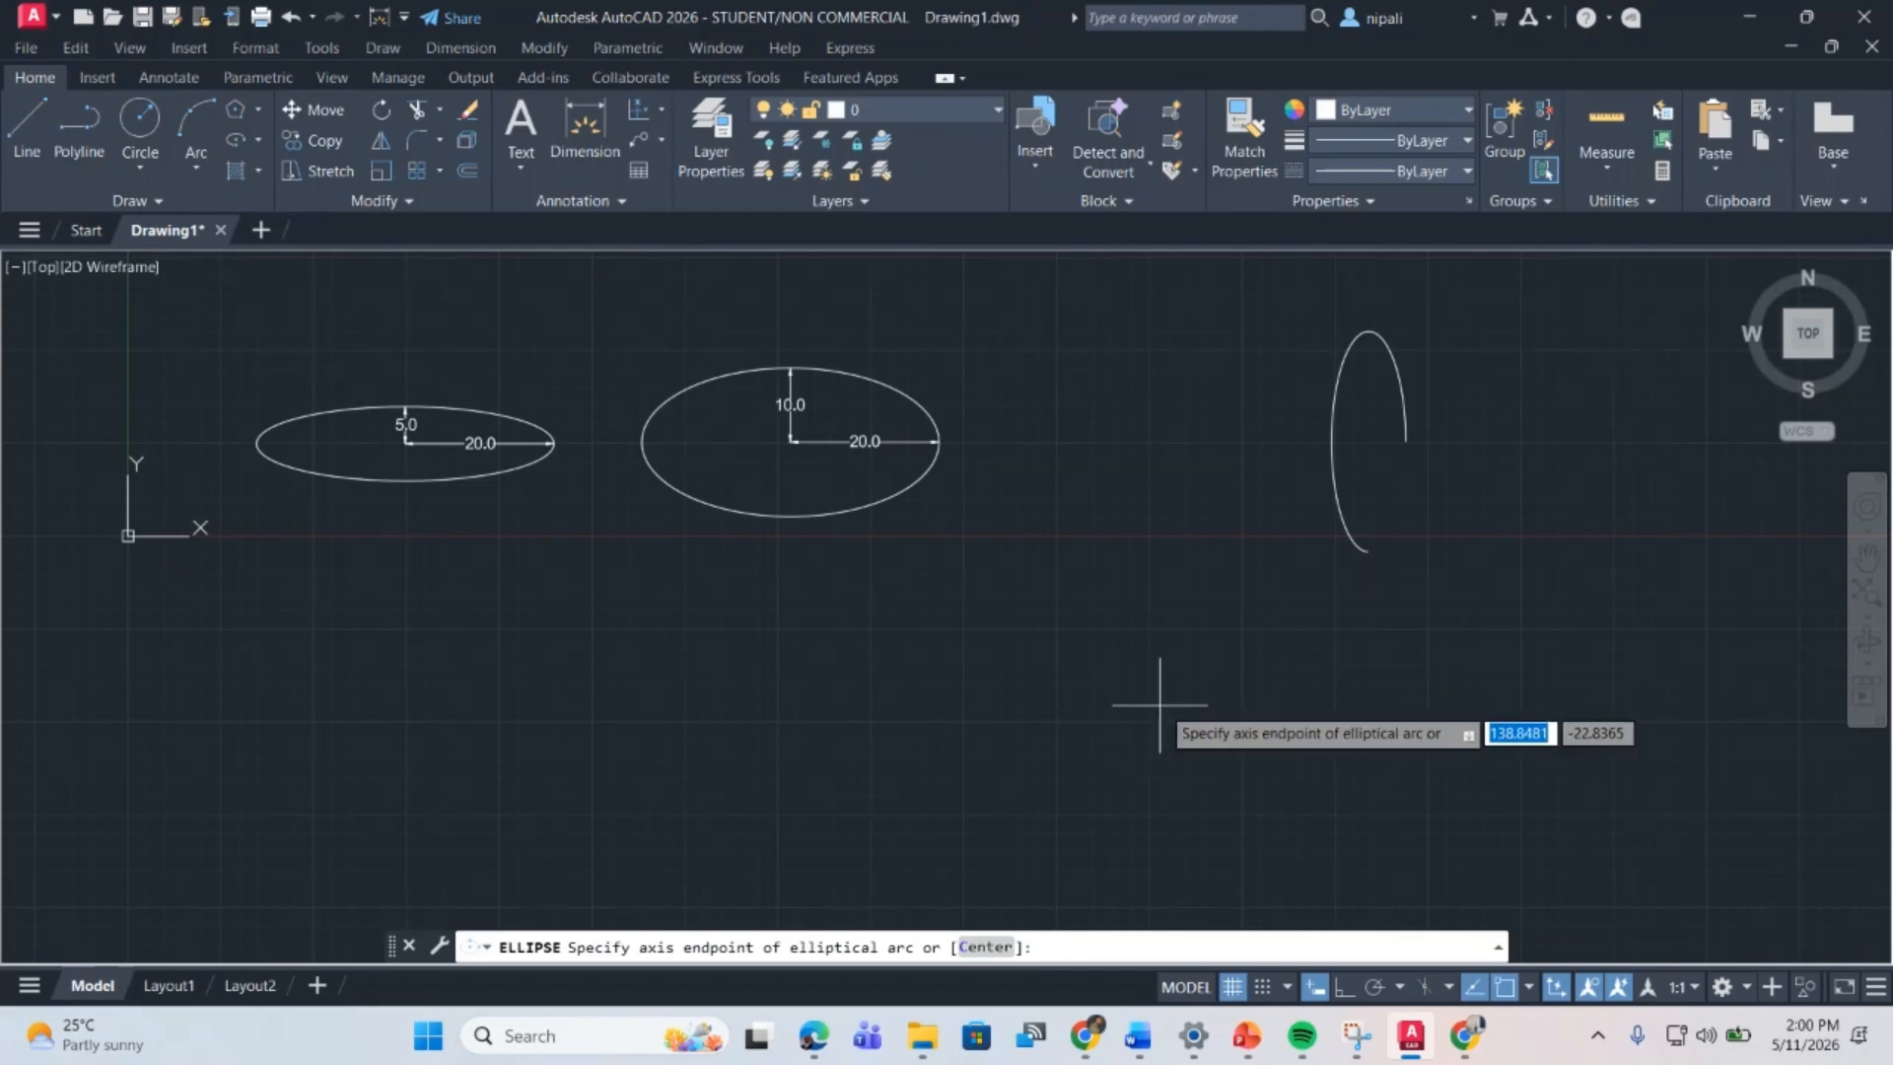
pyautogui.click(1053, 724)
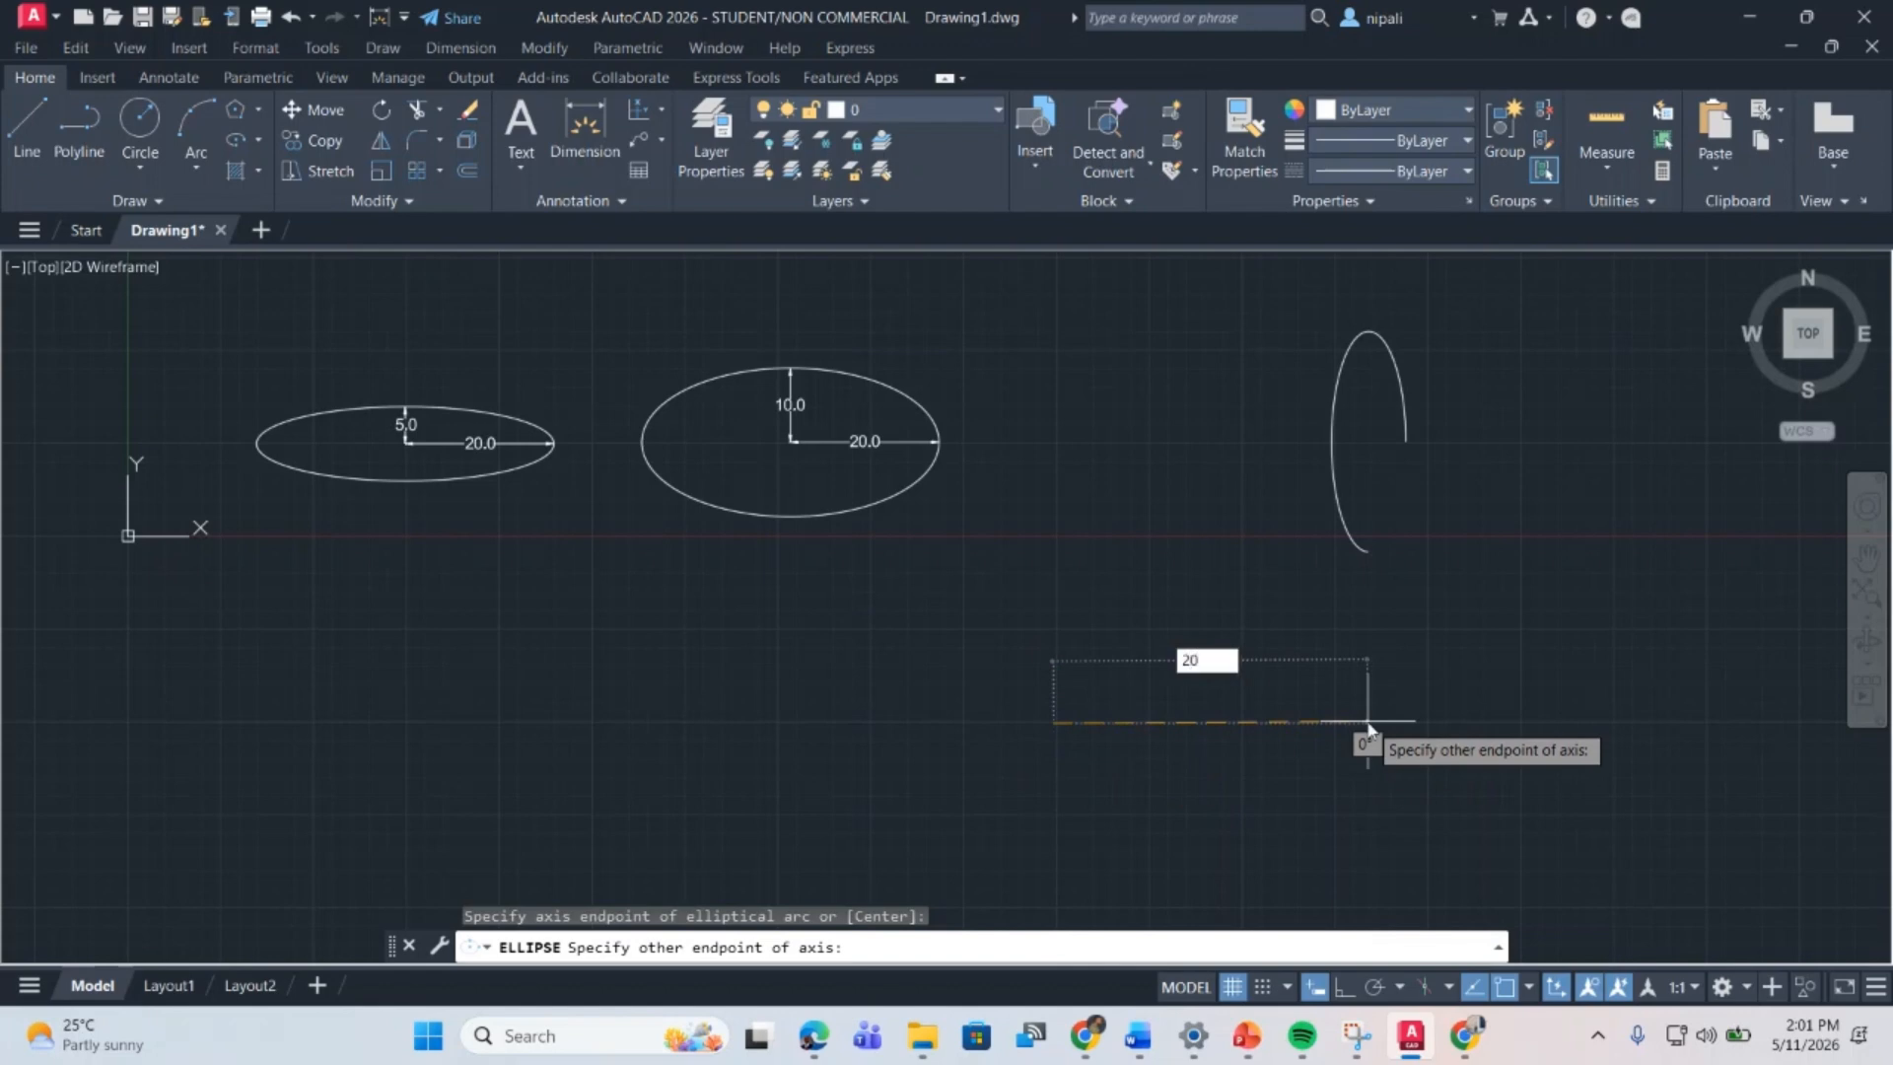
pyautogui.press('Return')
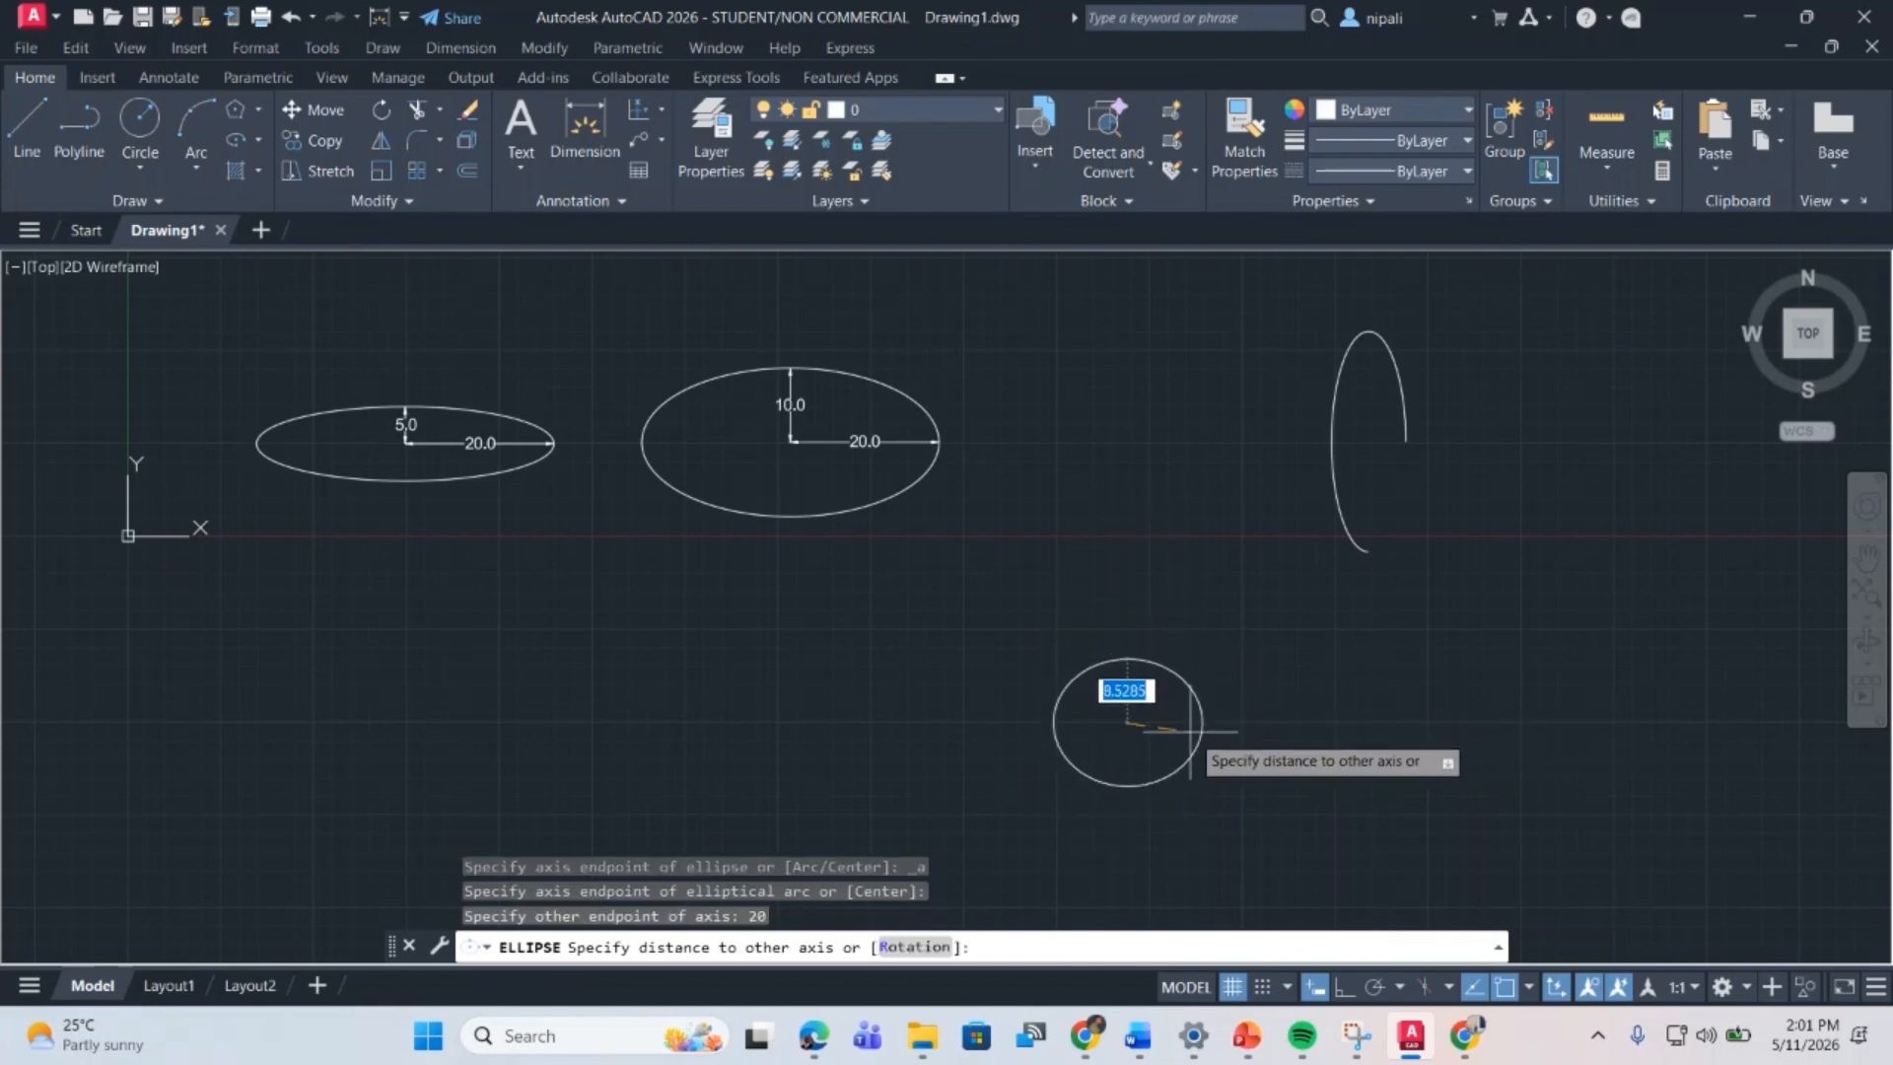
pyautogui.click(1084, 670)
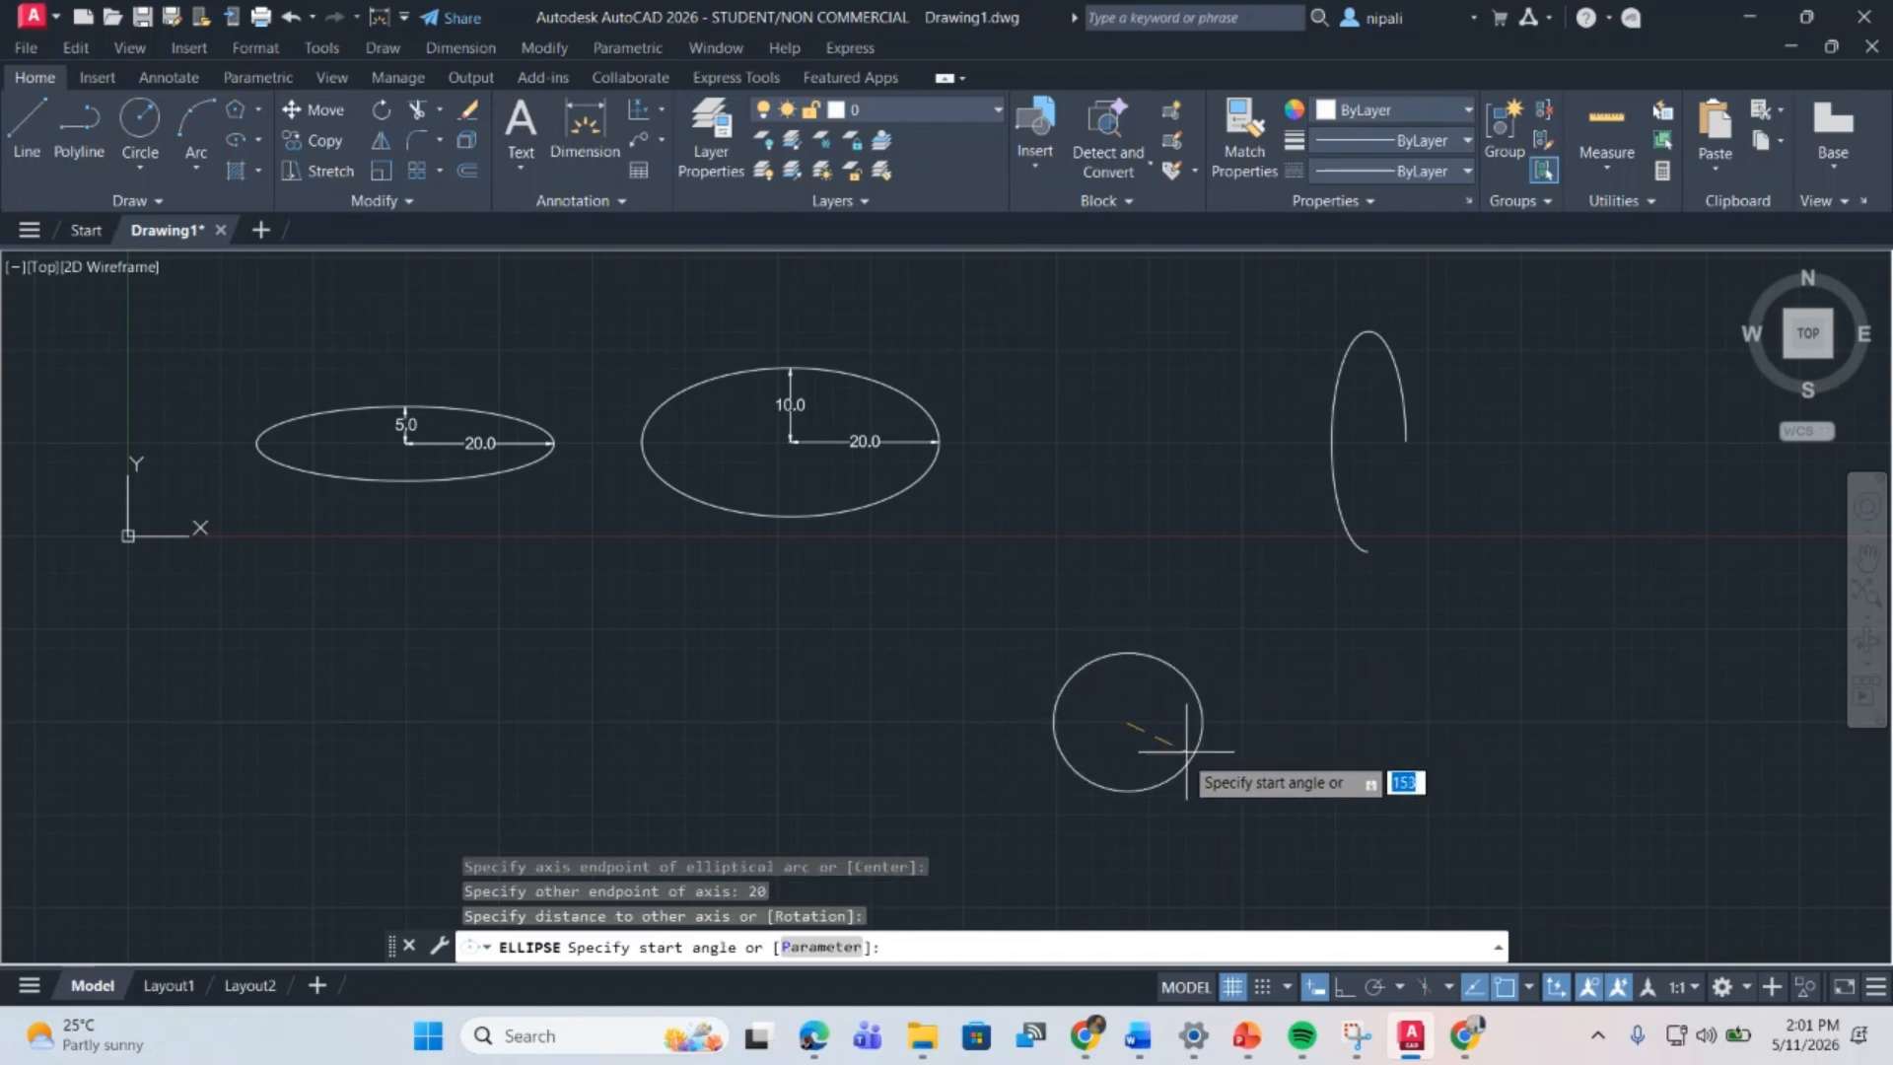
pyautogui.click(1163, 777)
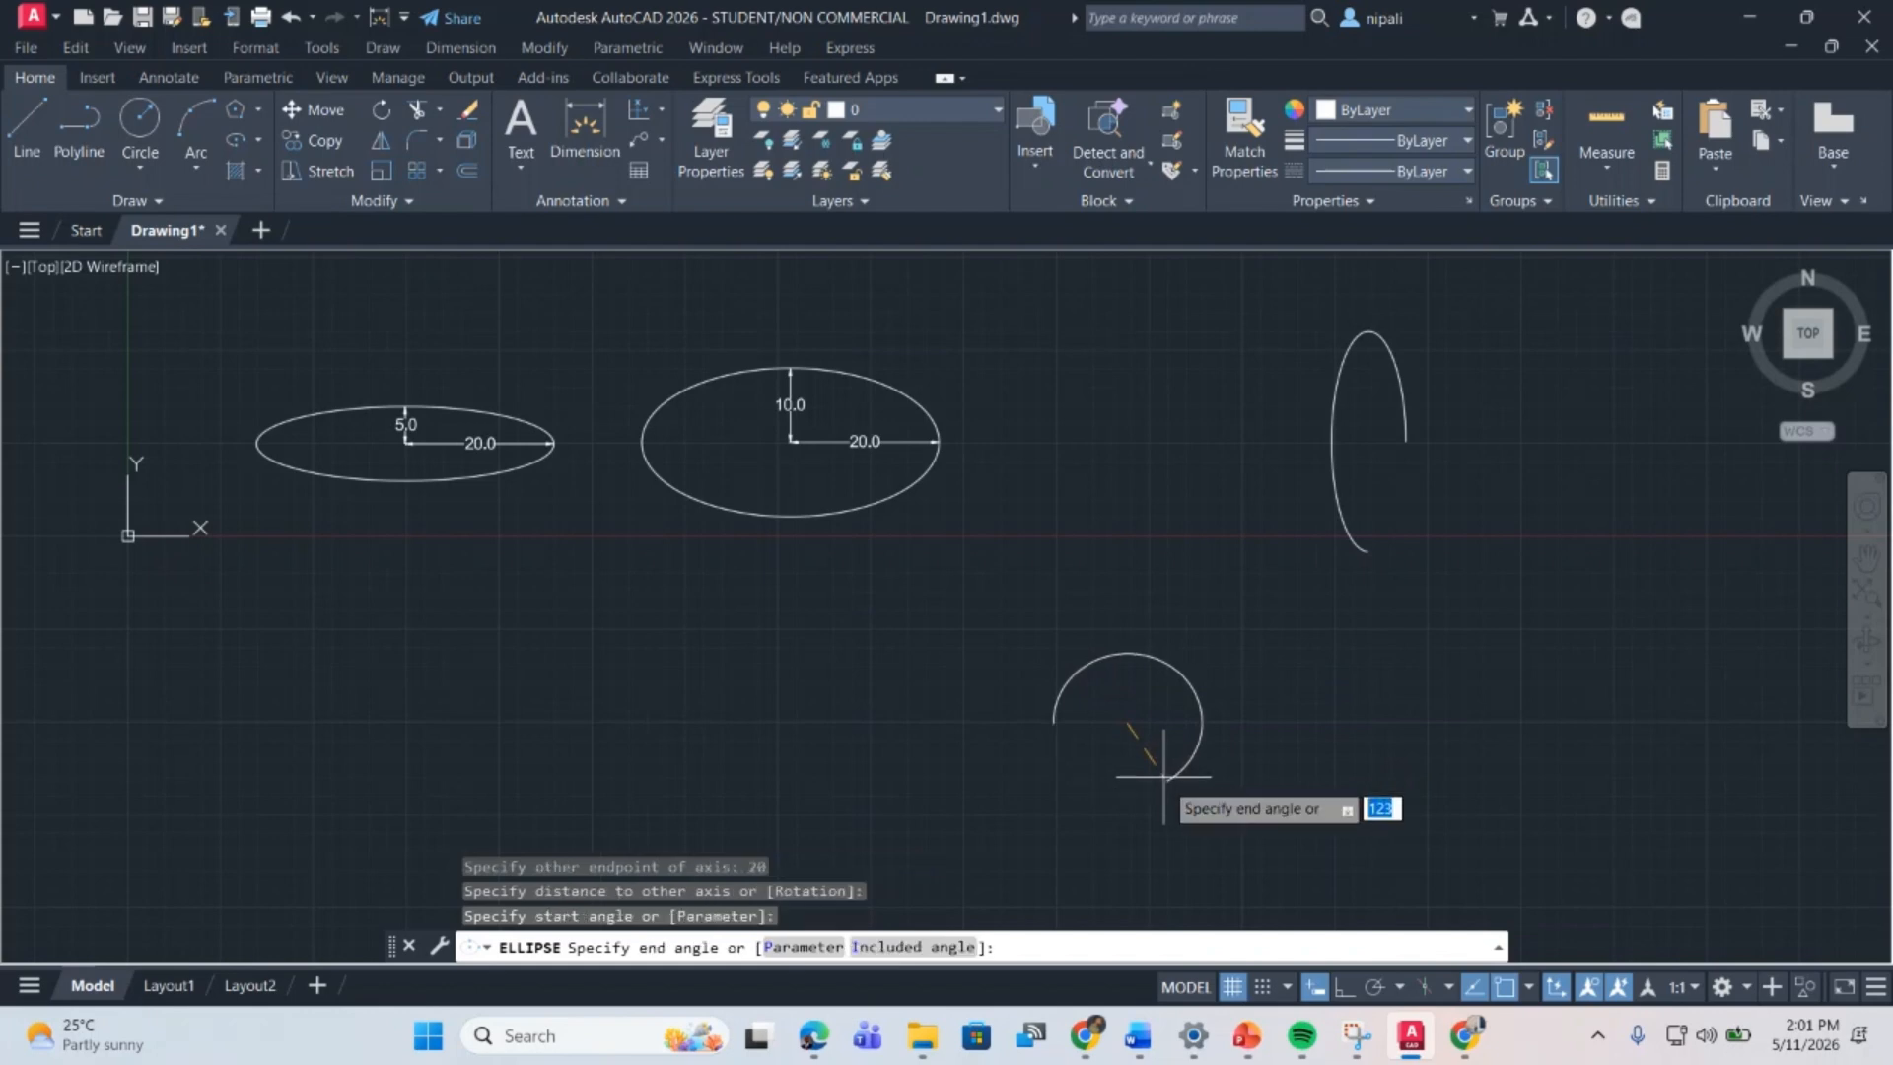